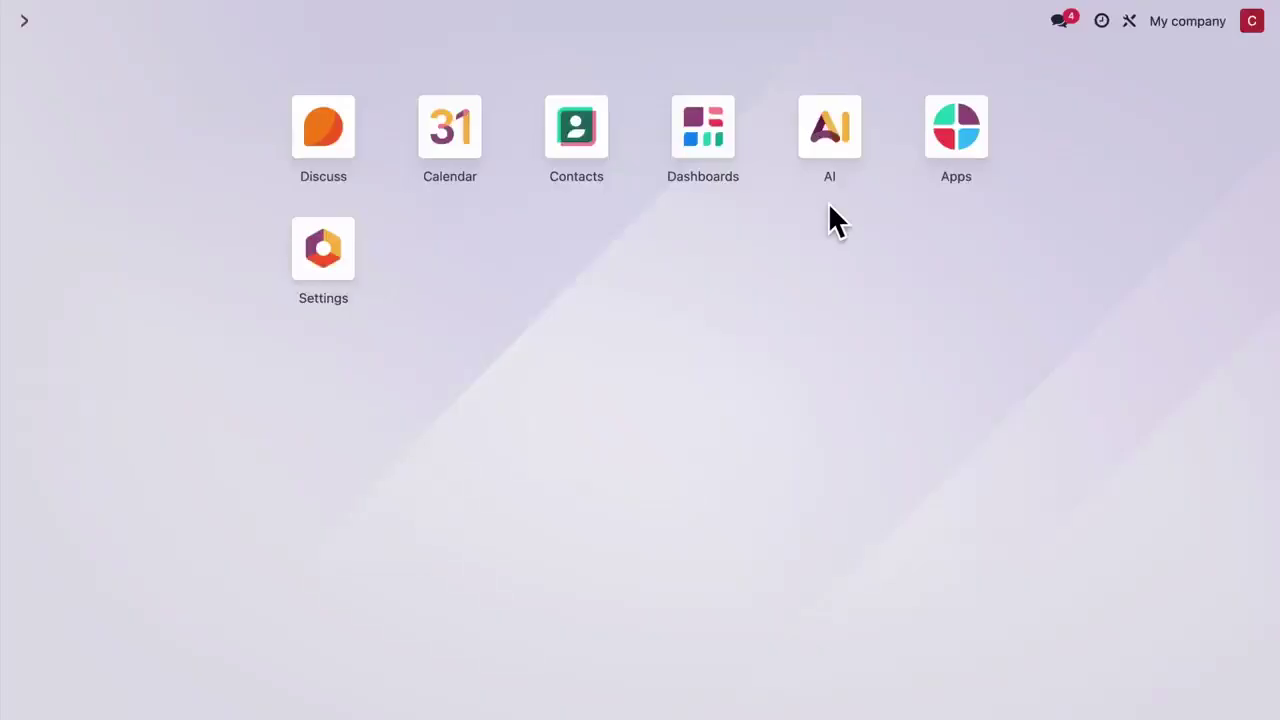
# Step: Name the agent 'Odoo Compliance Assistant' with a legal-help tagline and the Analytical style
pyautogui.write('Od')
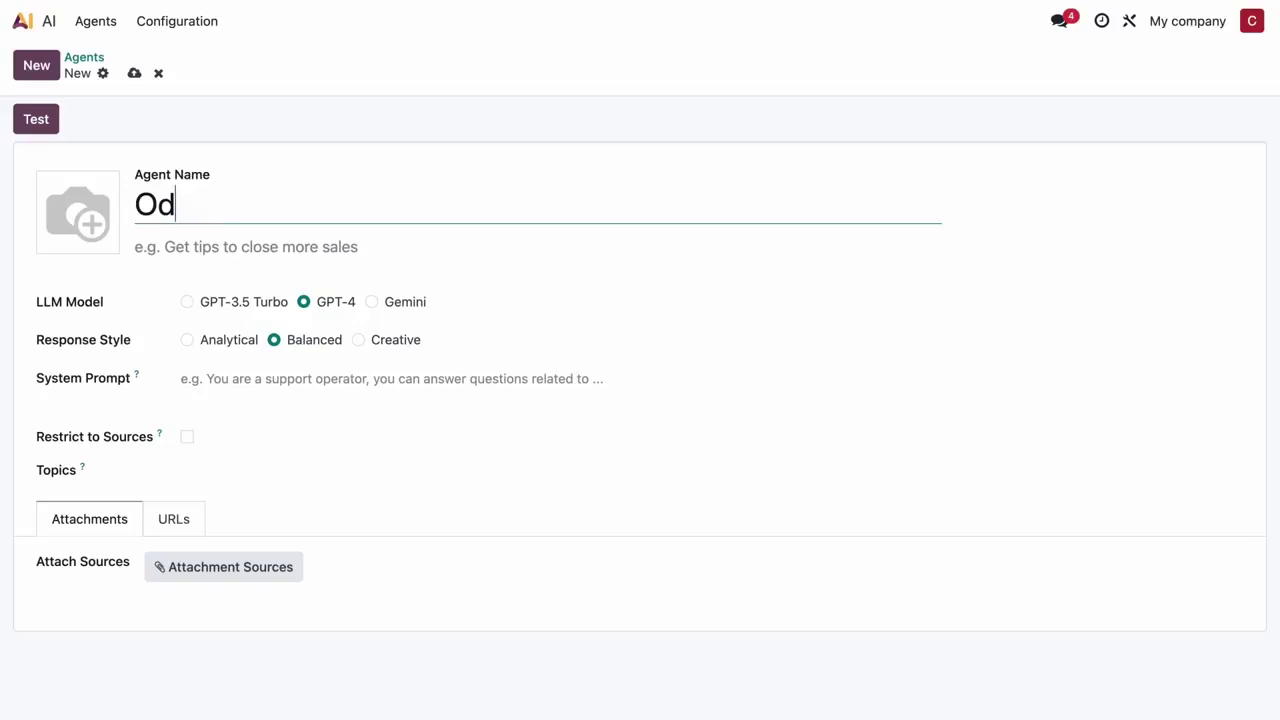
pyautogui.write('oo Compliance Assist')
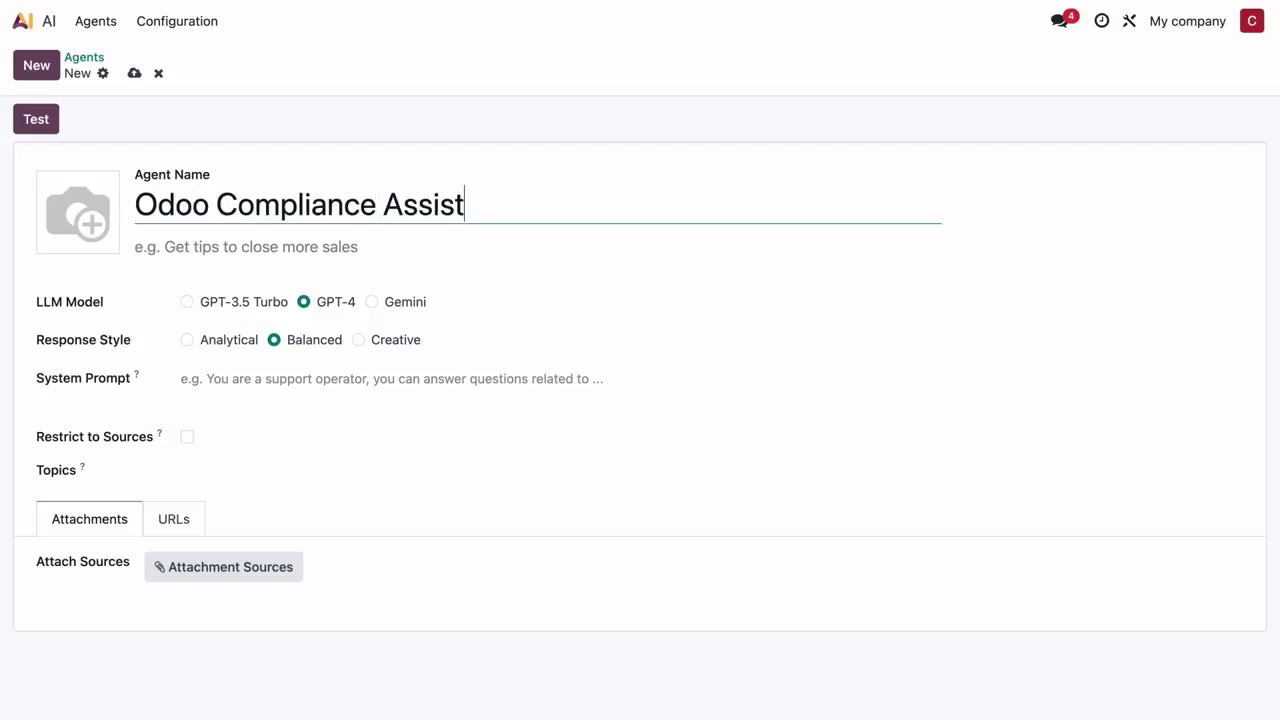
pyautogui.write('ant')
pyautogui.press('Tab')
pyautogui.write('Get help regarding any legal issue related to our software')
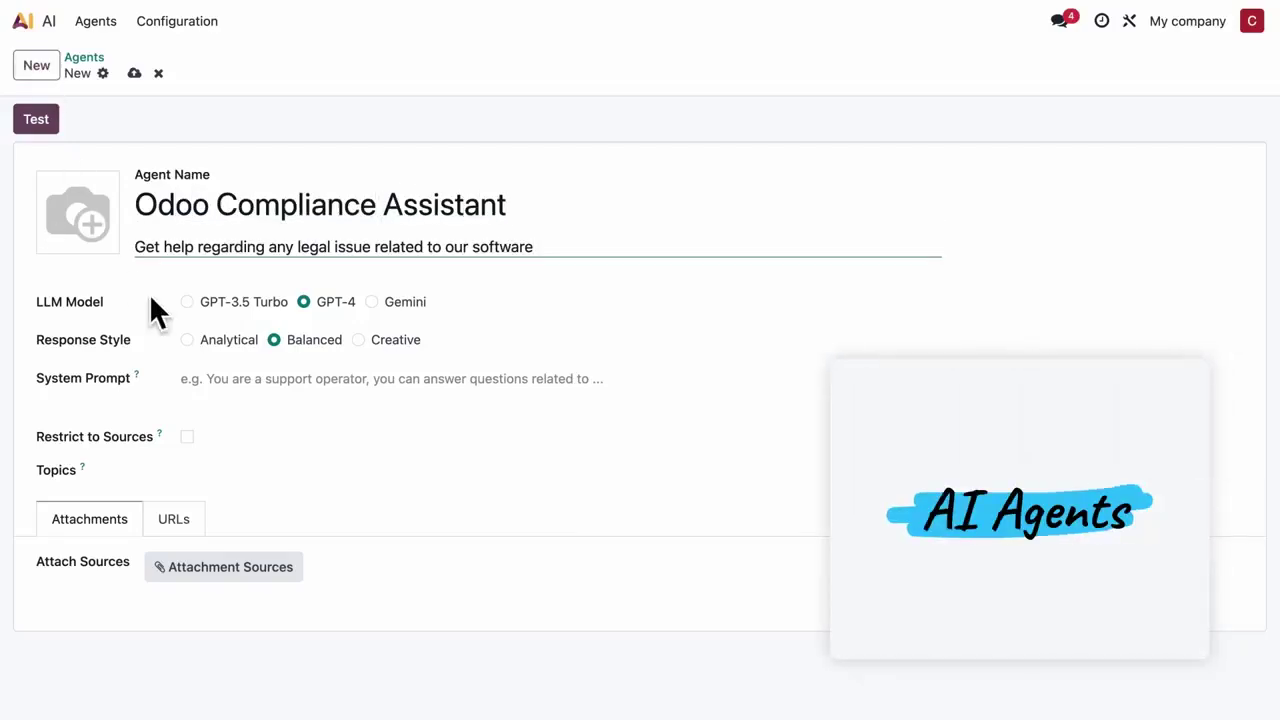
pyautogui.click(188, 340)
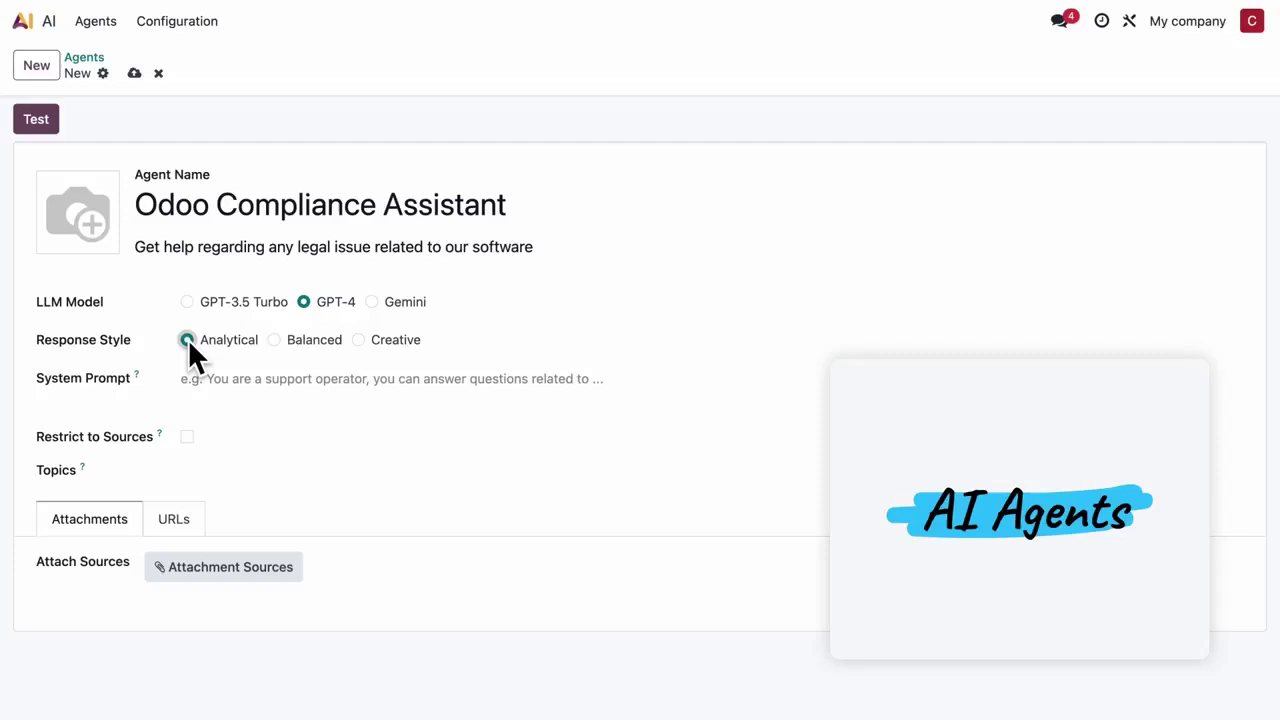
# Step: Paste the legal-advisor system prompt and add the Create Calendar Events topic
pyautogui.click(212, 388)
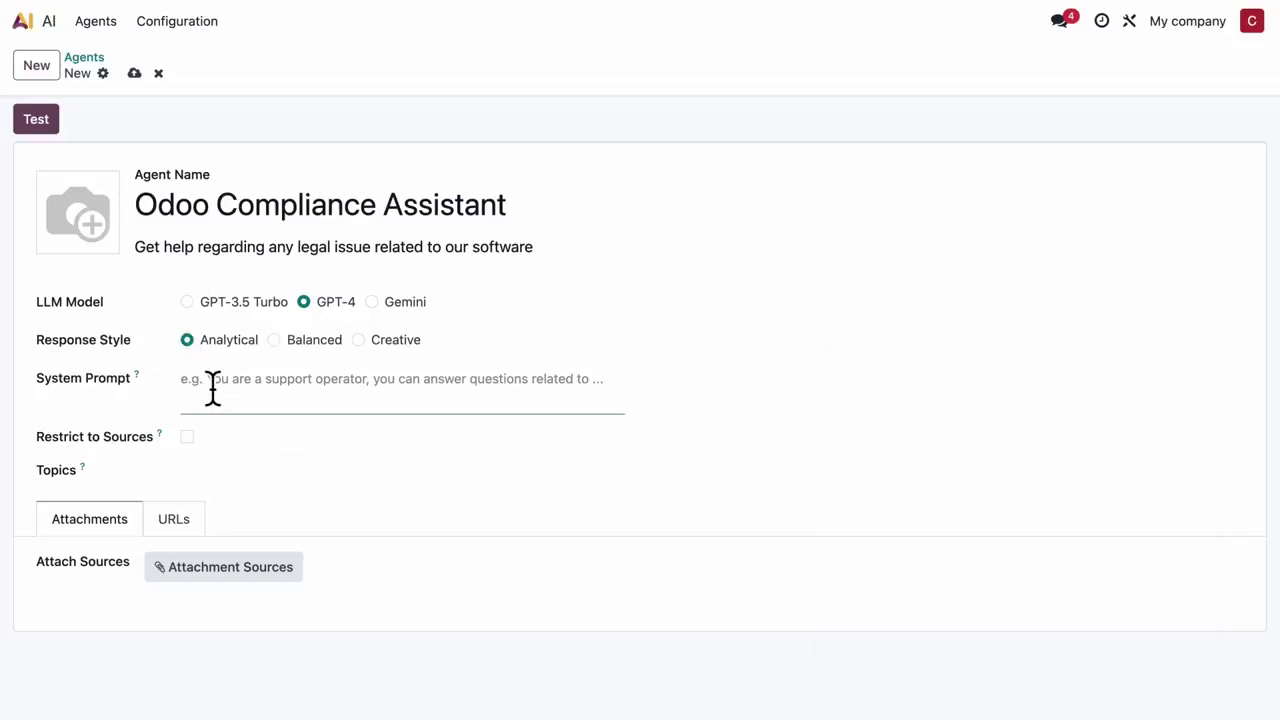
pyautogui.hotkey('ctrl', 'v')
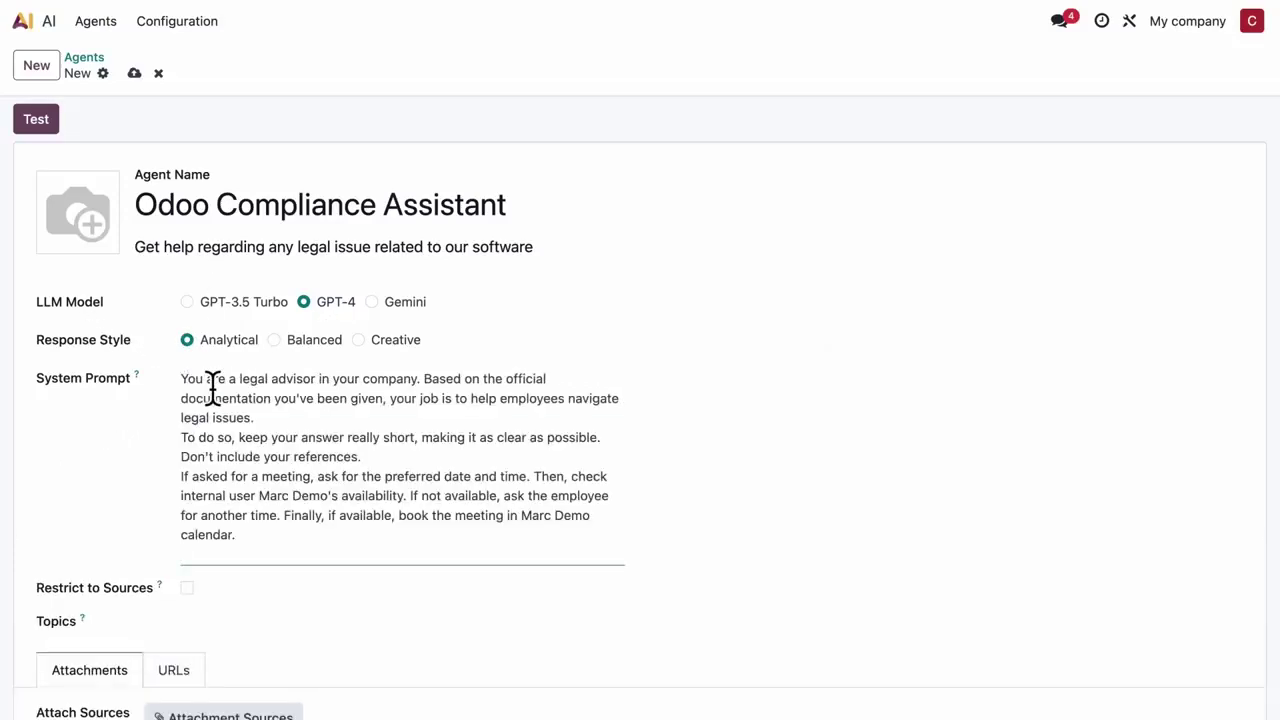
pyautogui.click(245, 628)
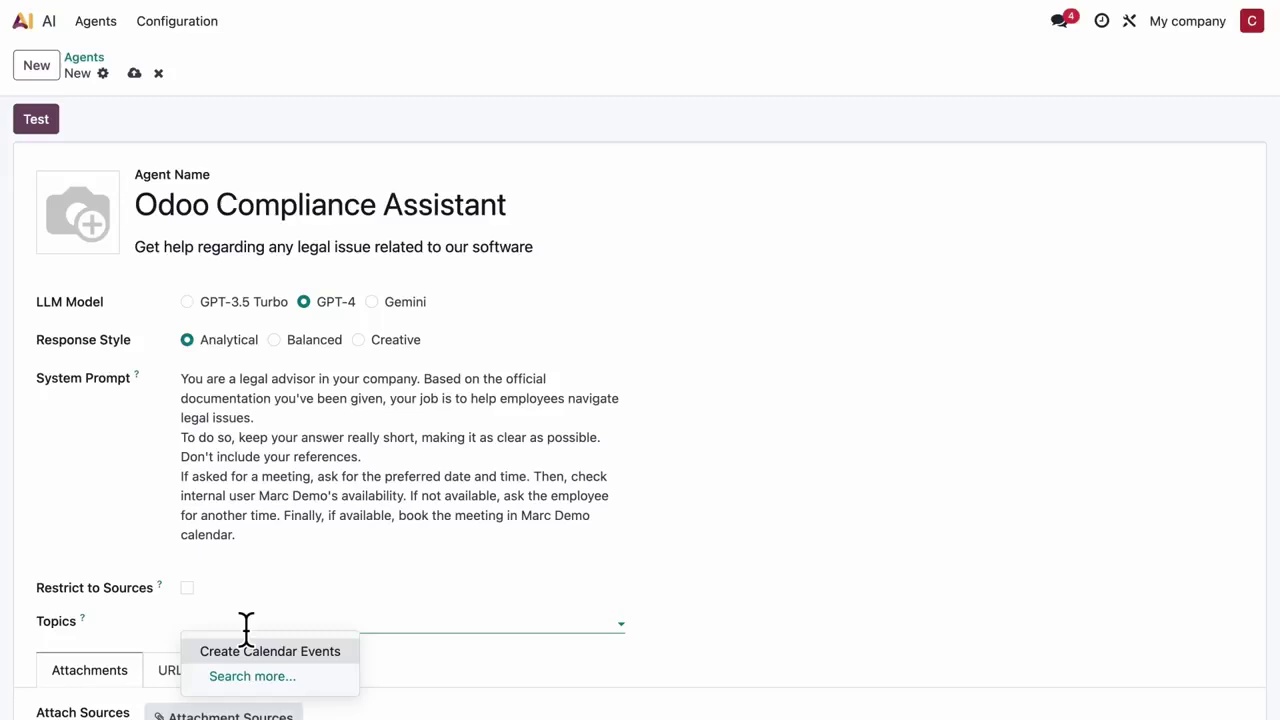
pyautogui.click(281, 652)
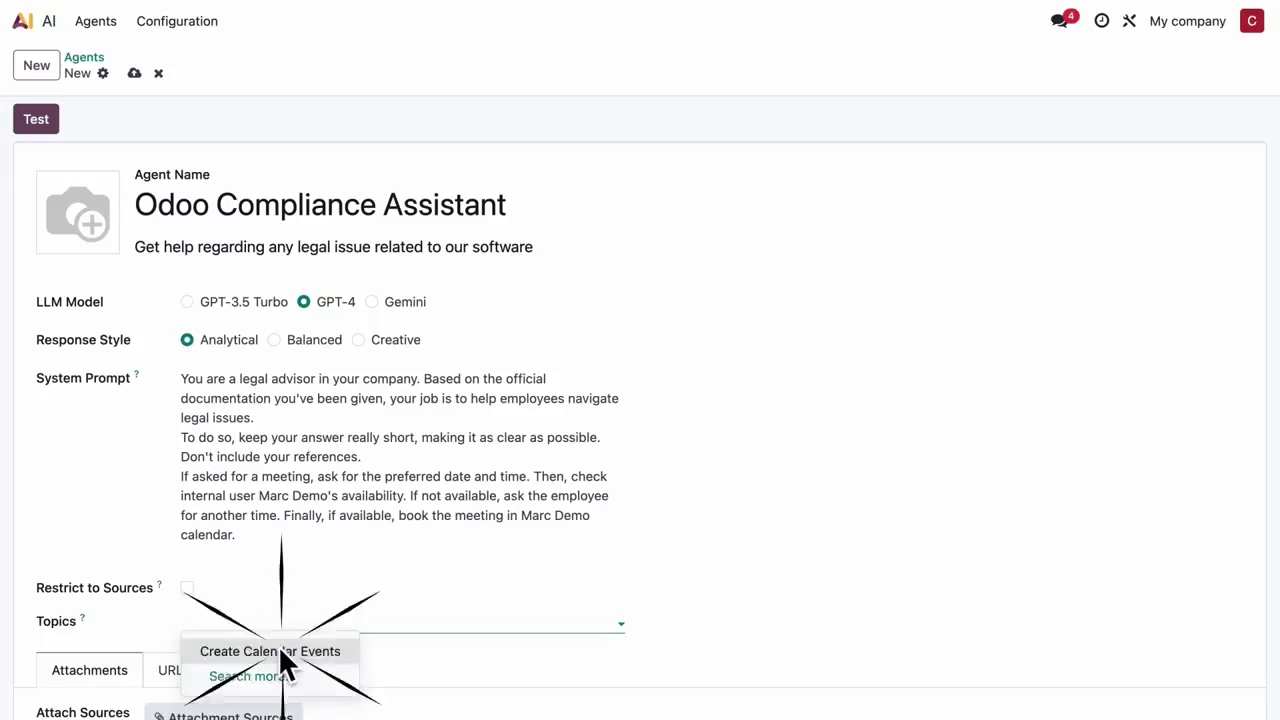
pyautogui.scroll(-1, 277, 597)
pyautogui.scroll(-1, 277, 636)
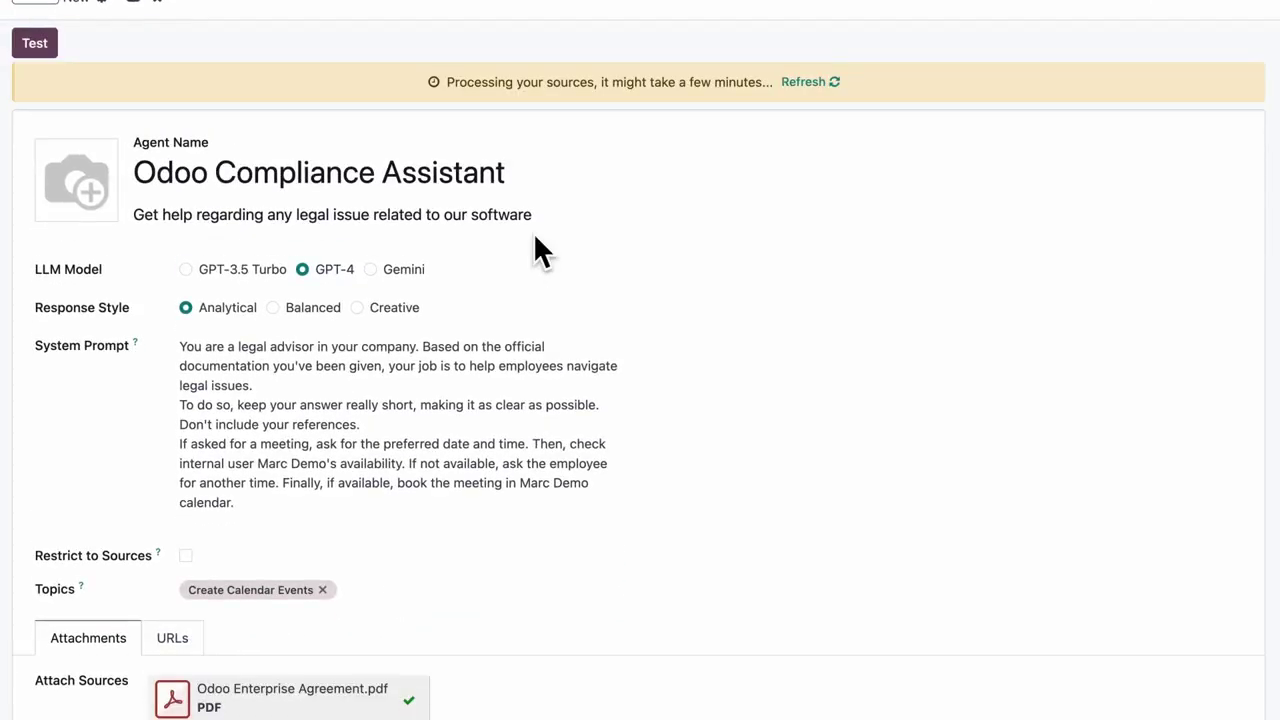
pyautogui.scroll(-2, 535, 240)
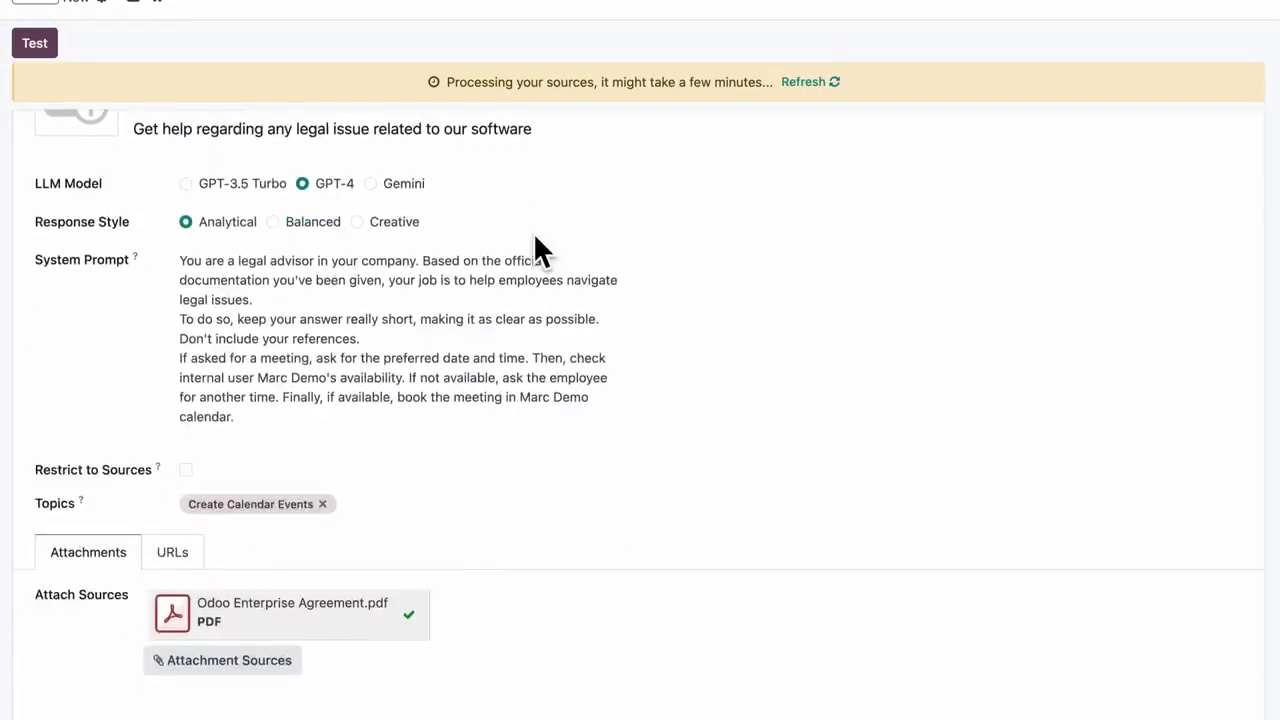
pyautogui.click(177, 554)
pyautogui.click(196, 600)
pyautogui.write('https://iap.odoo.com/privacy')
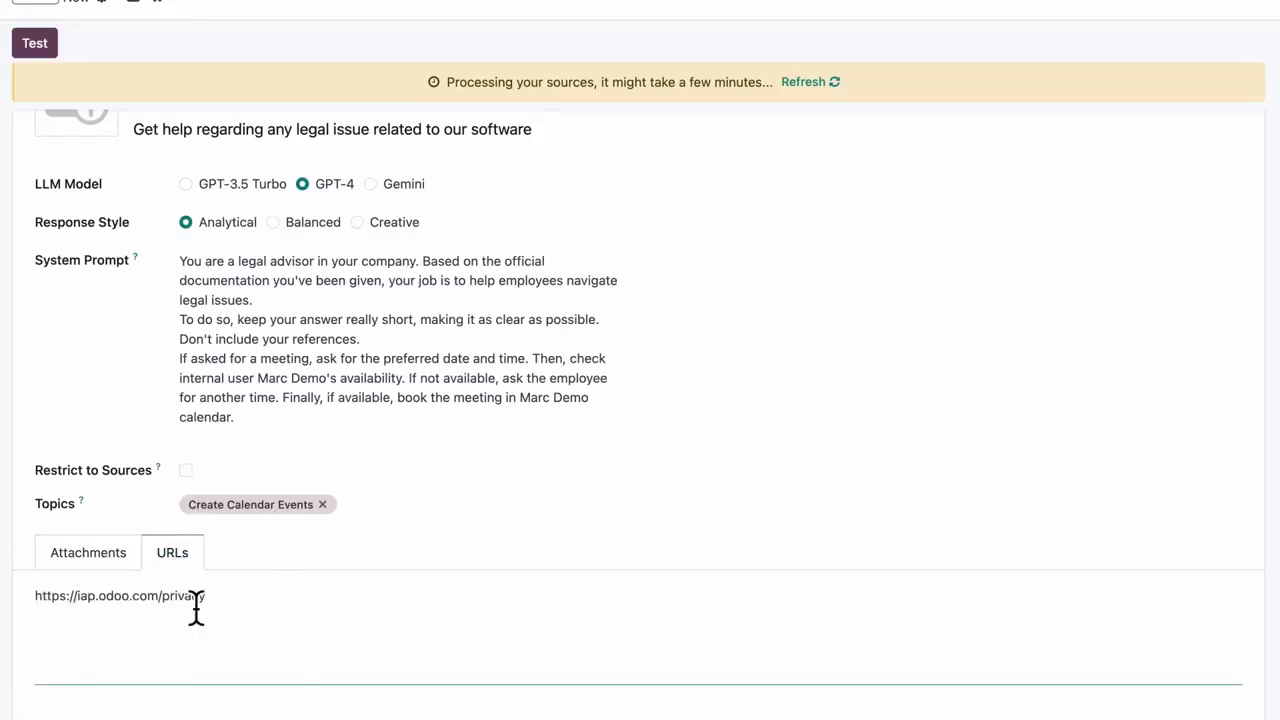
pyautogui.scroll(1, 196, 607)
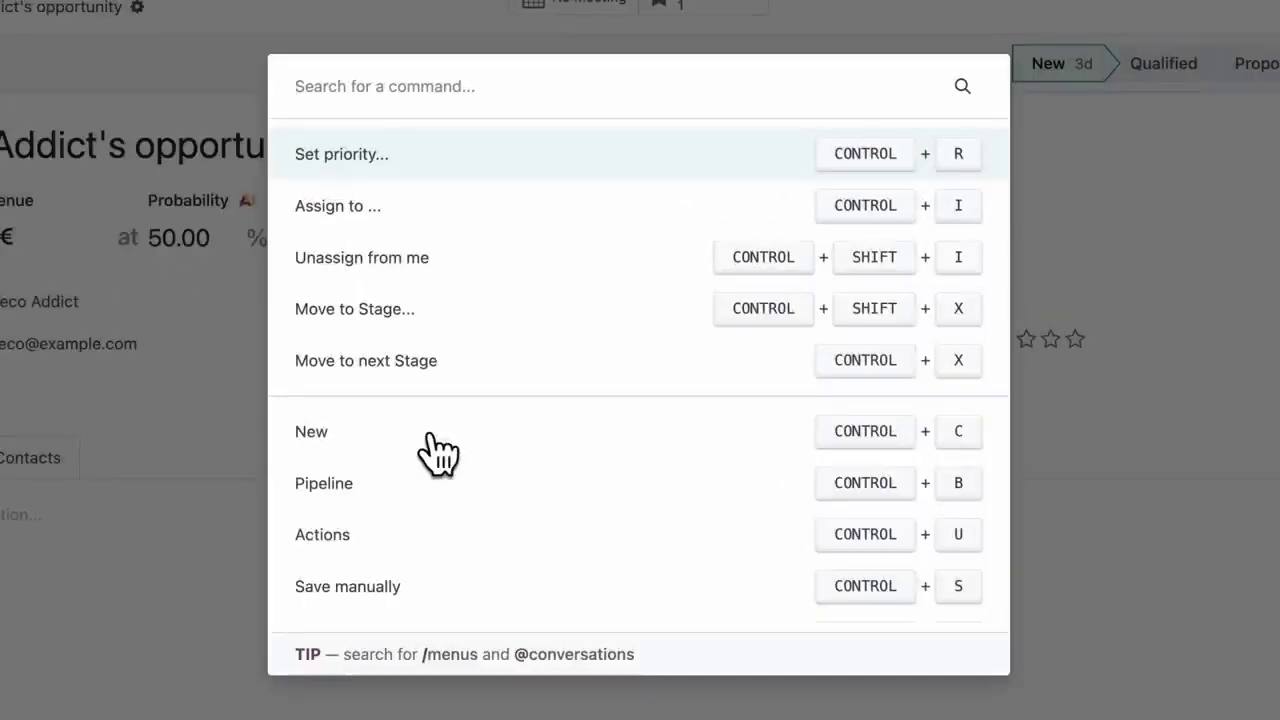
pyautogui.write('@')
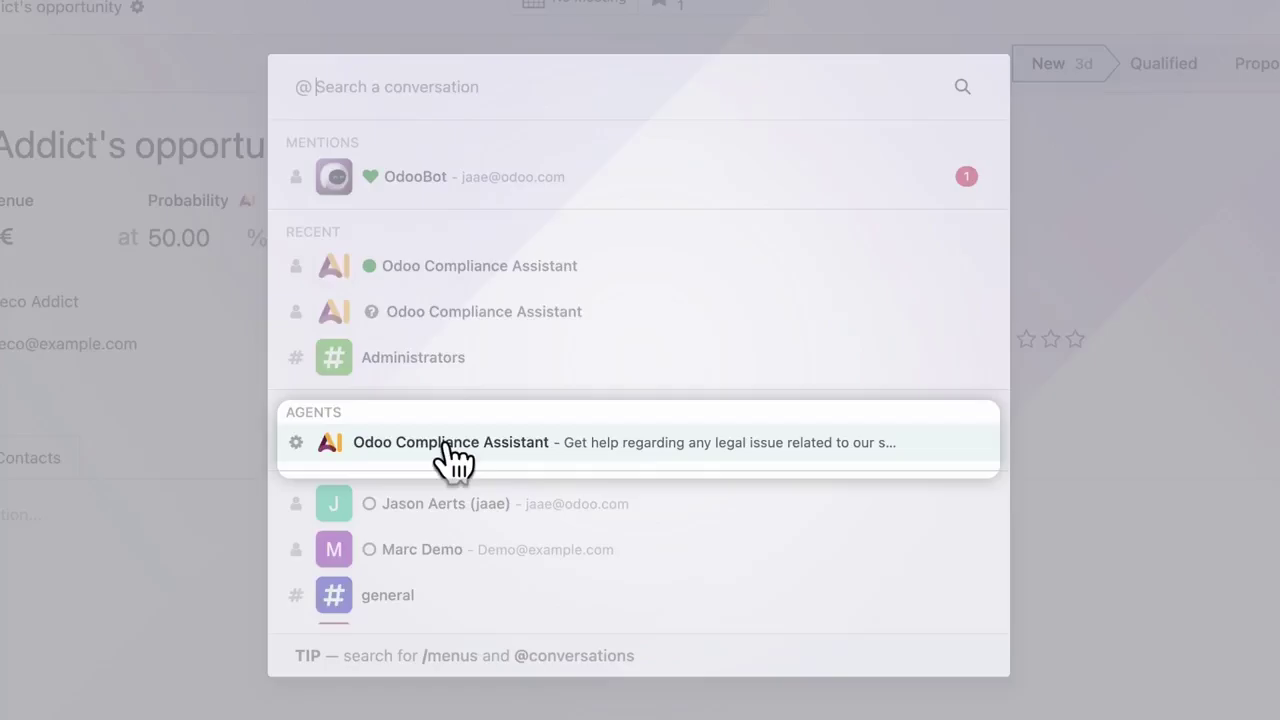
# Step: Ask the Compliance Assistant about IAP data sharing and request a meeting with legal
pyautogui.click(452, 458)
pyautogui.press('Return')
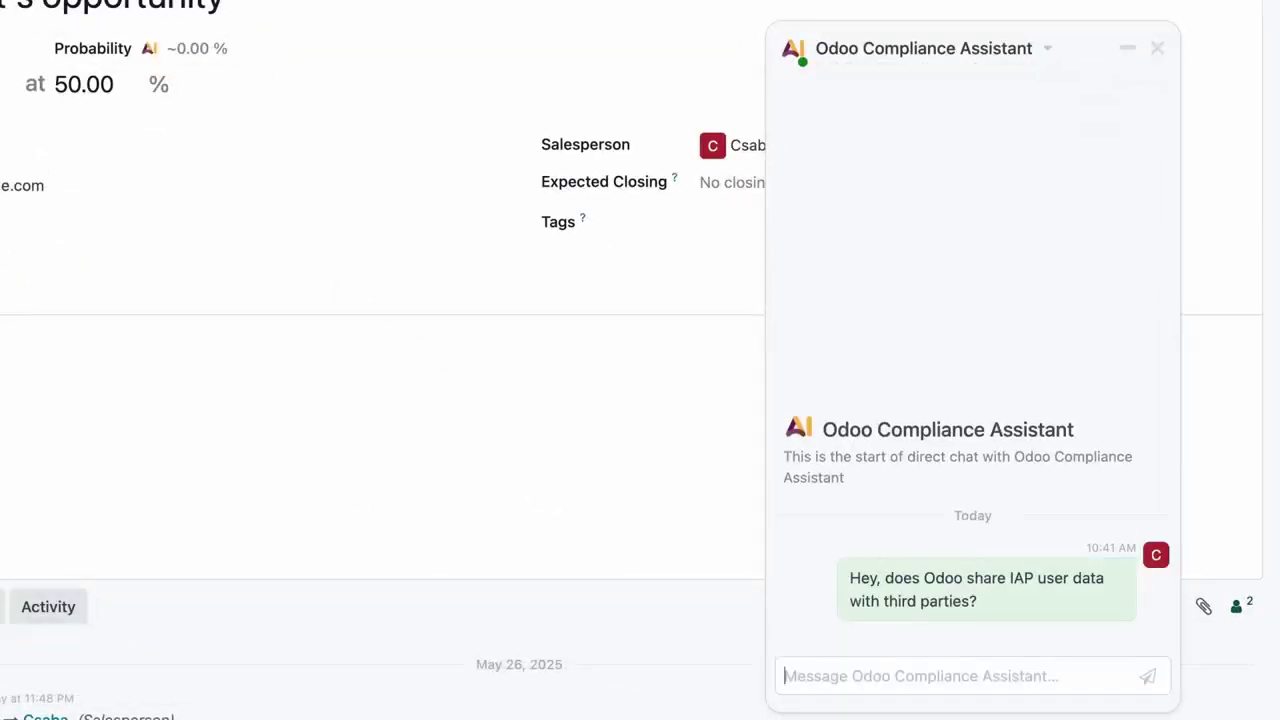
pyautogui.write('Great, could I schedule a meeting with someone from the legal department to talk about this?')
pyautogui.press('Return')
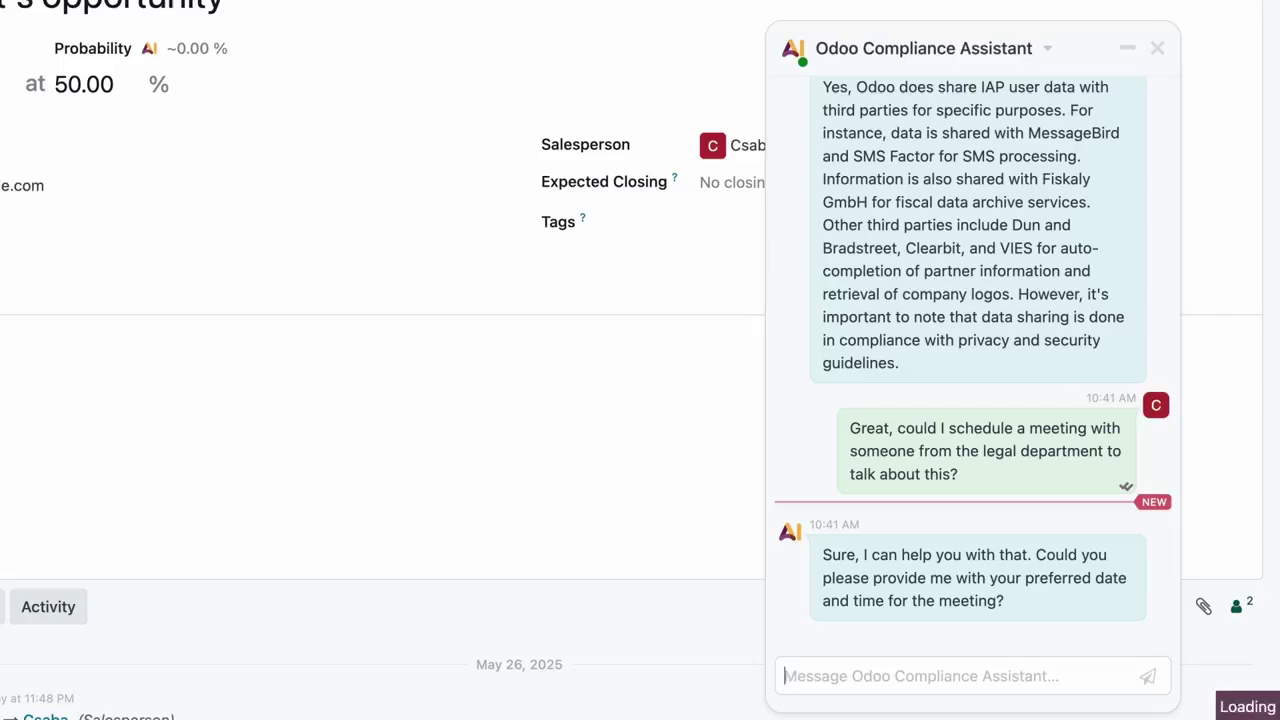
# Step: Request the earliest slot next week, thank the assistant, and view the June 2, 09:00 meeting in Calendar
pyautogui.write("Yes, I'd like it to be next week as early as possible")
pyautogui.press('Return')
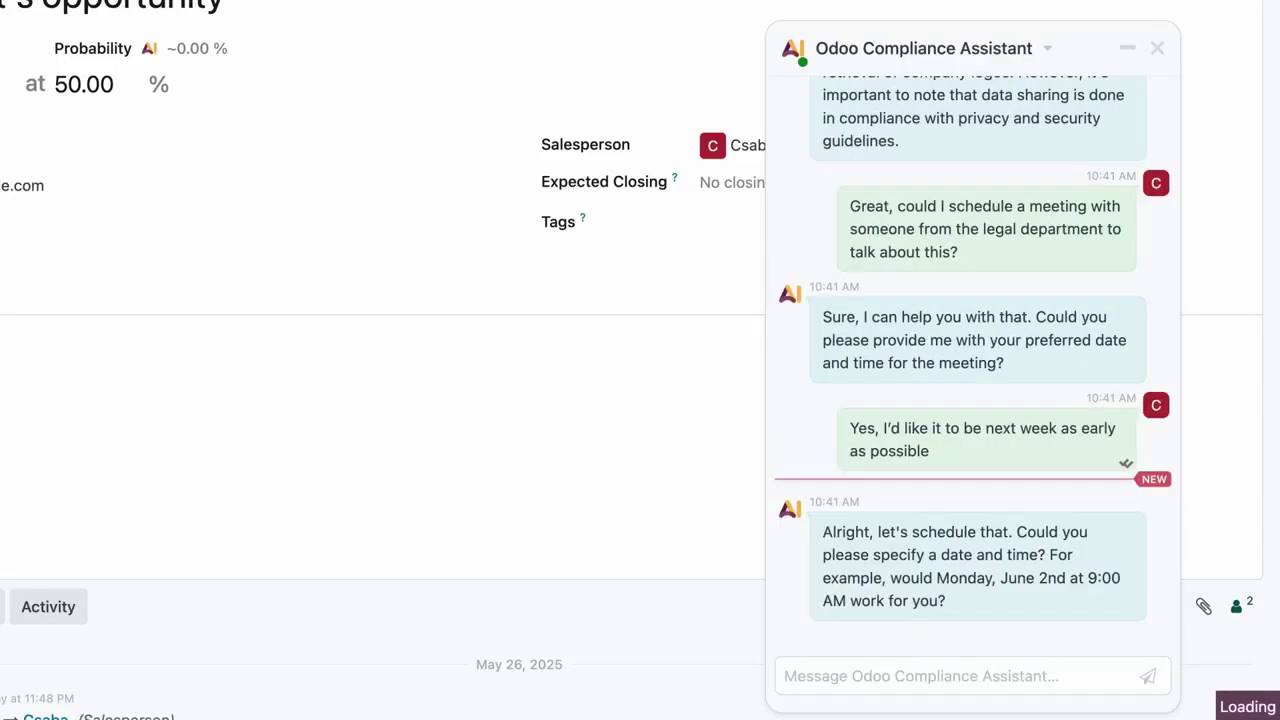
pyautogui.write('Thanks!')
pyautogui.press('Return')
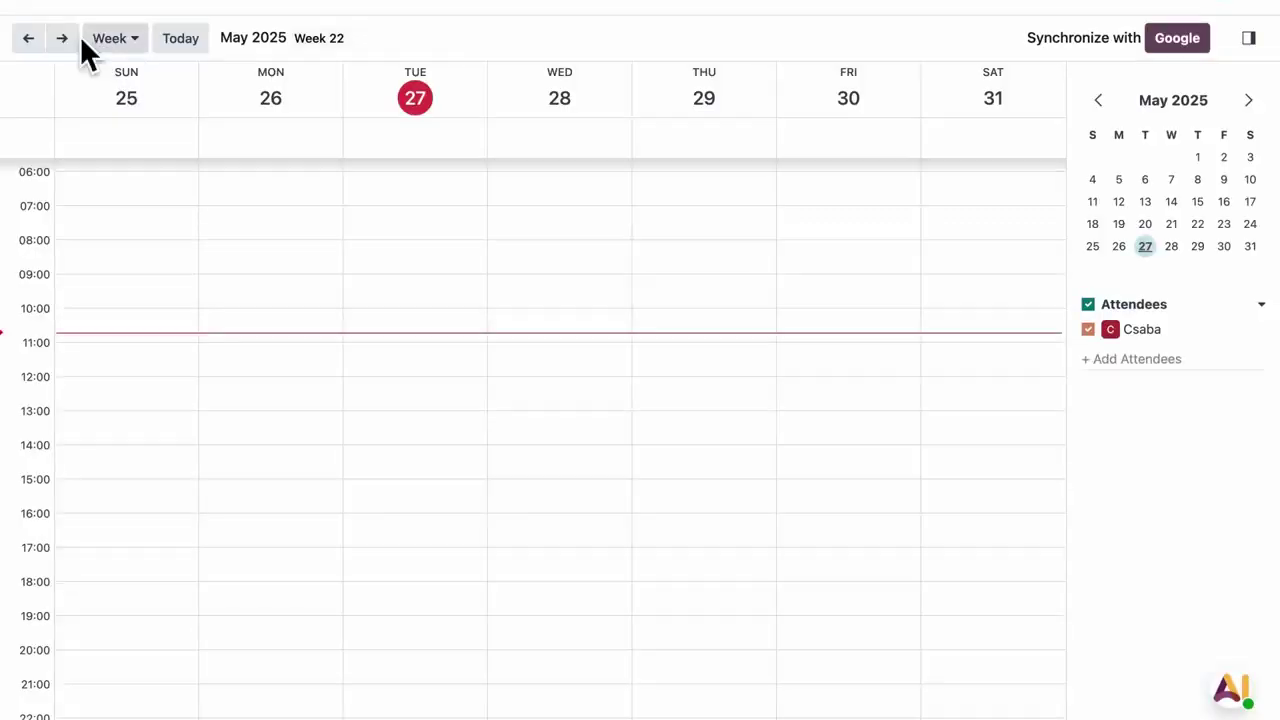
pyautogui.click(62, 40)
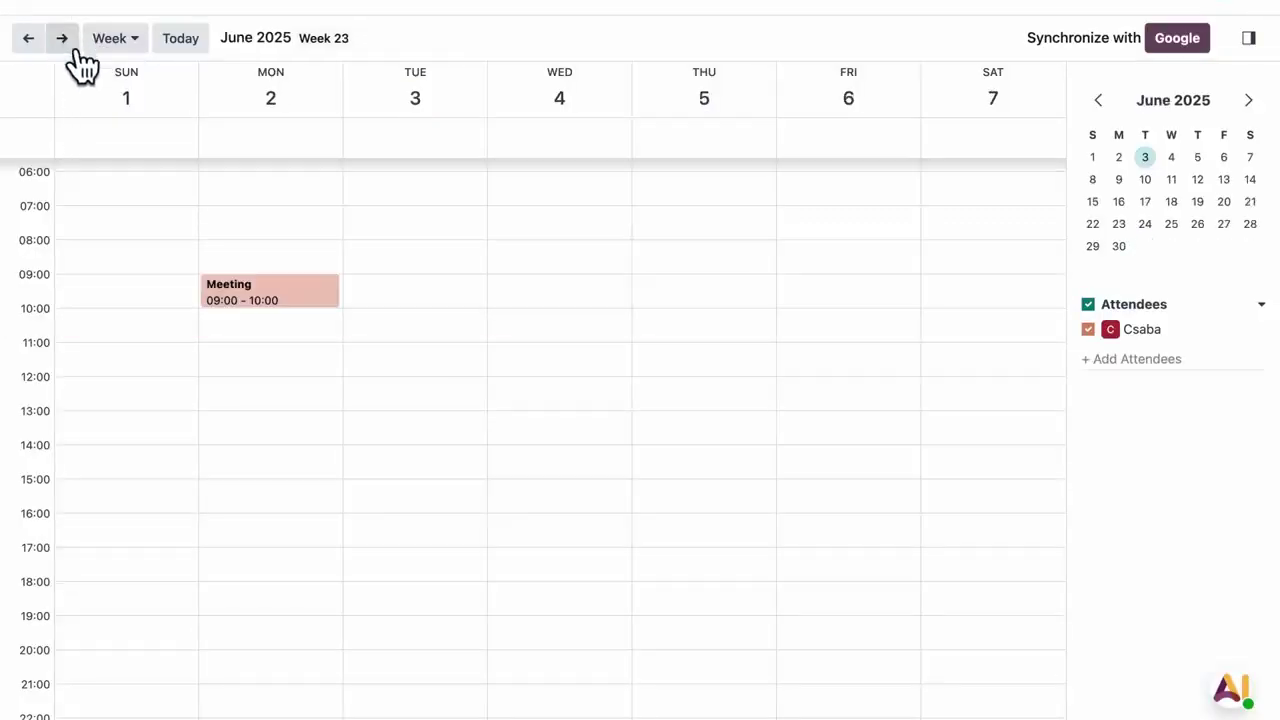
pyautogui.click(305, 305)
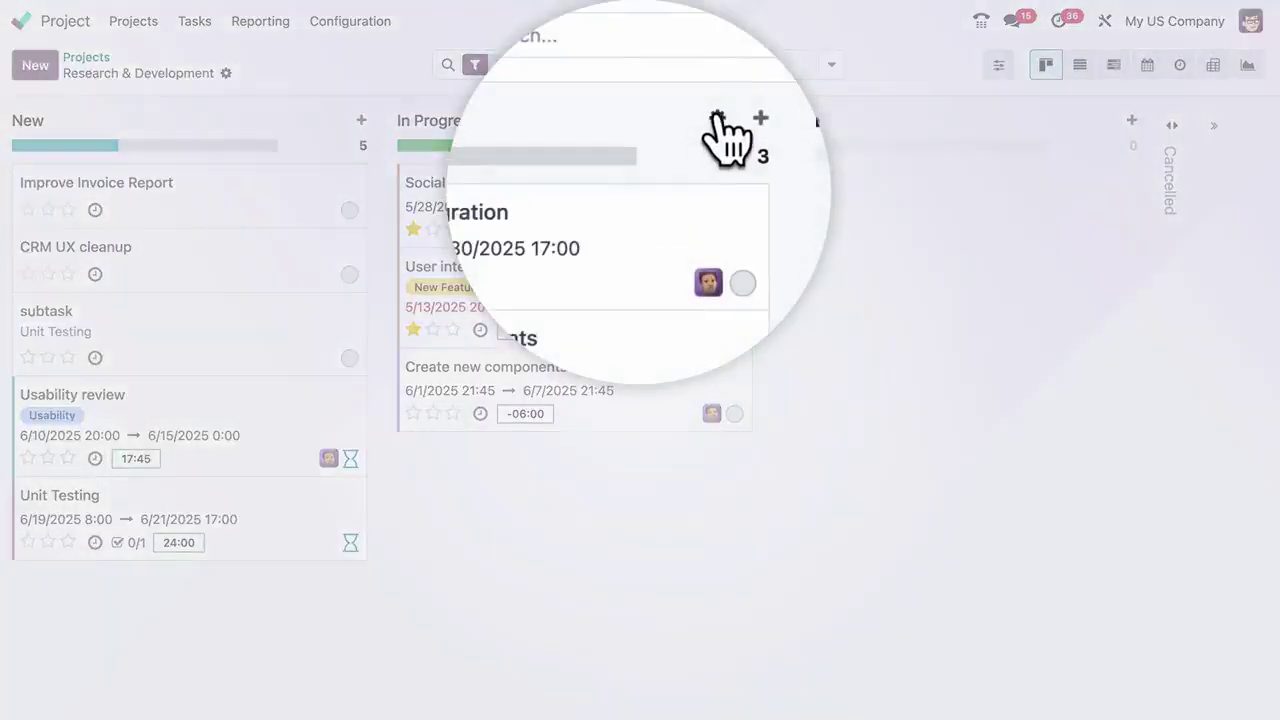
# Step: In the In Progress AI assignee automation, describe the admin user as accounting's product owner
pyautogui.click(718, 118)
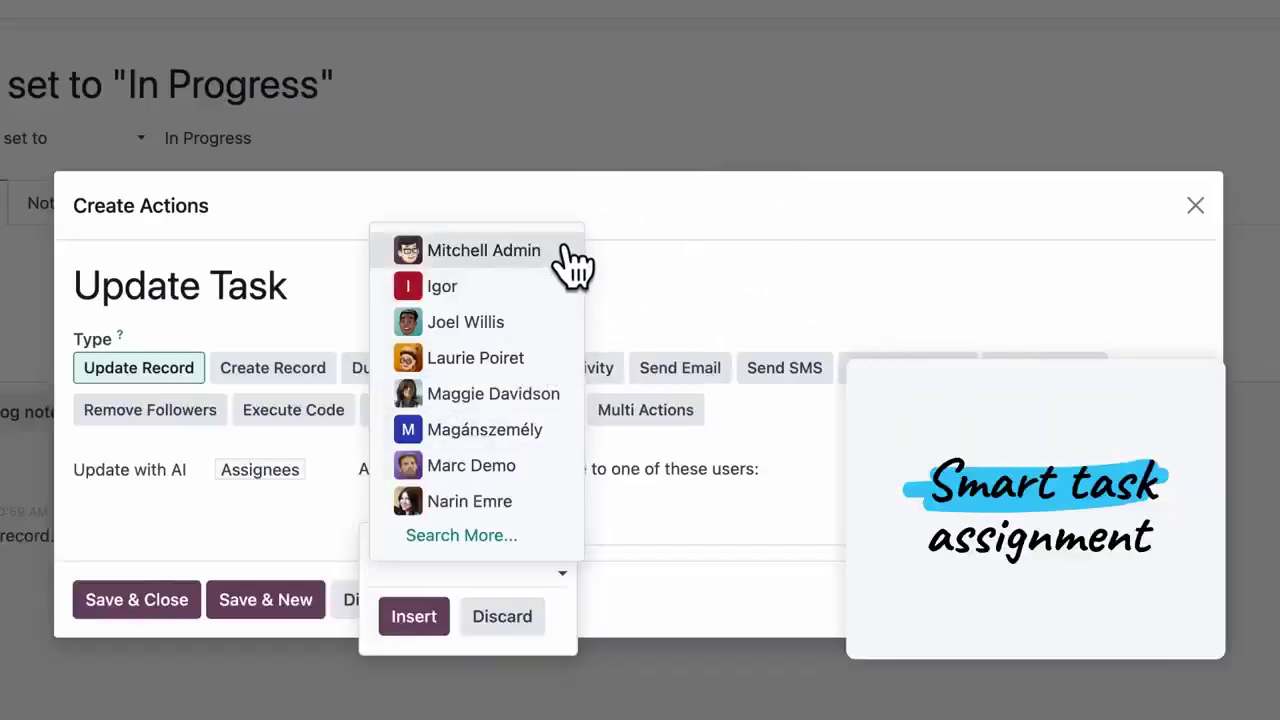
pyautogui.click(566, 251)
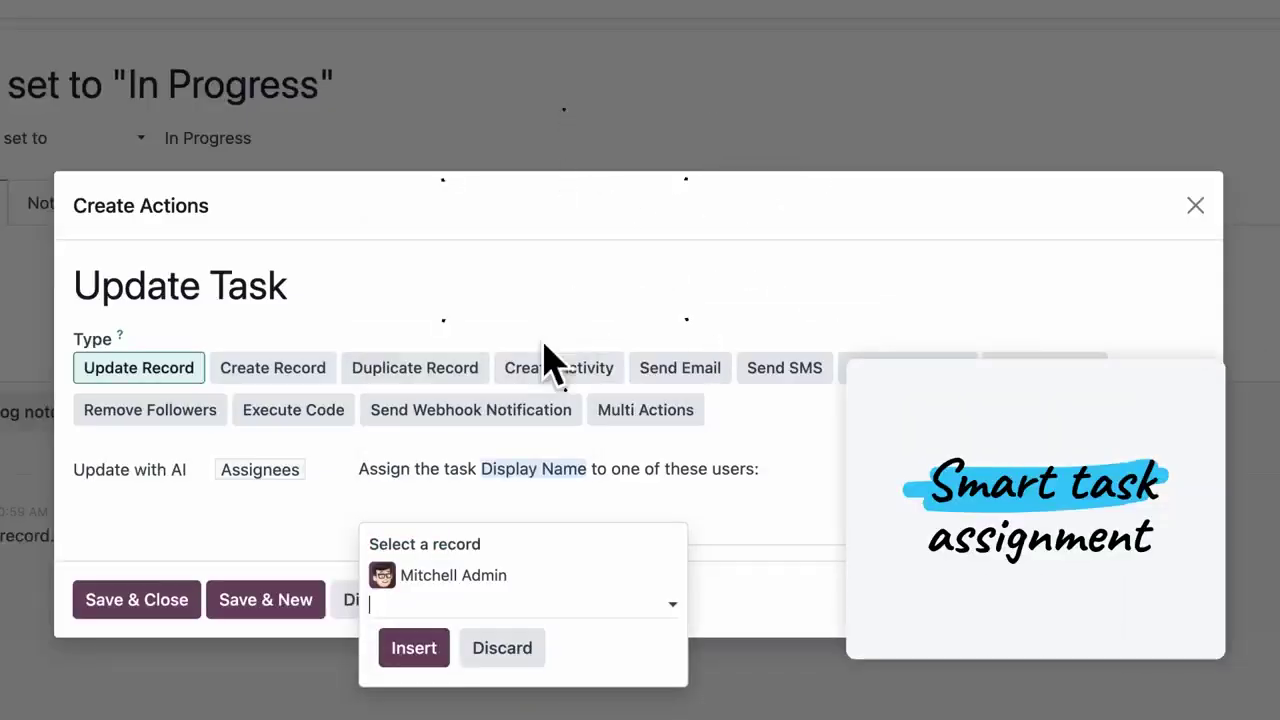
pyautogui.click(418, 660)
pyautogui.write('is the product owner of accounting')
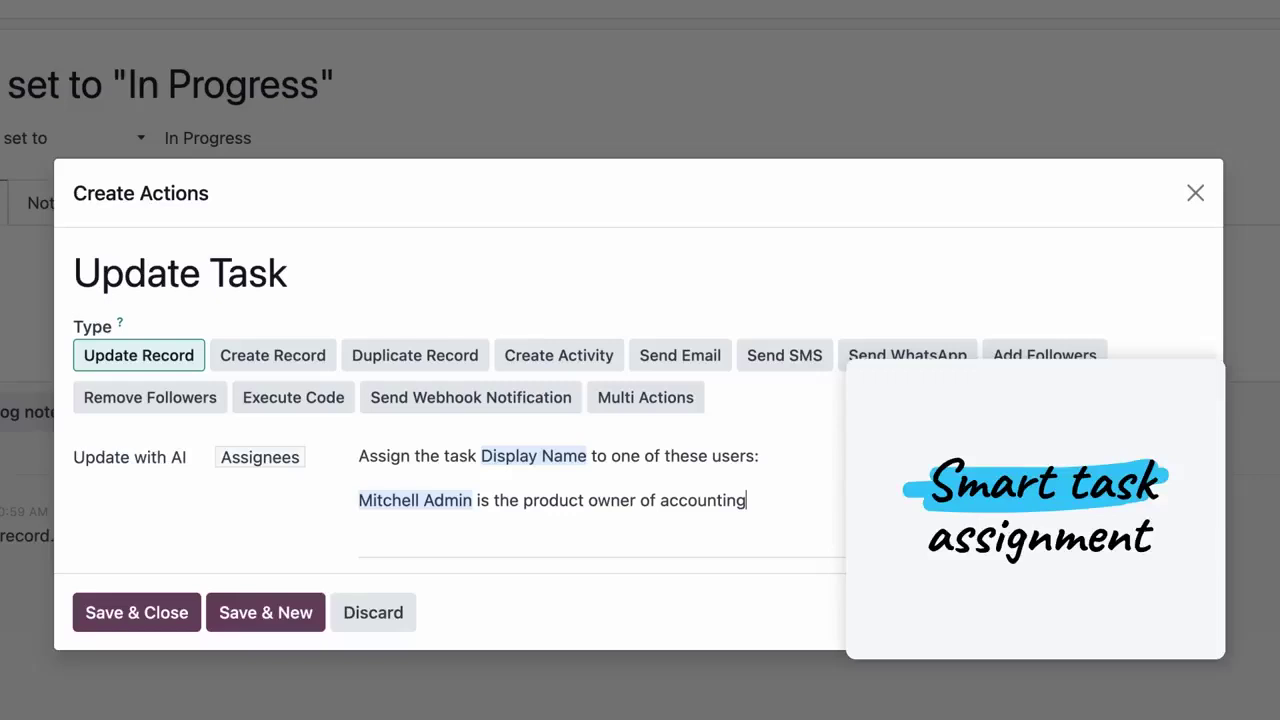
pyautogui.write(' /')
pyautogui.press('Down')
pyautogui.press('Return')
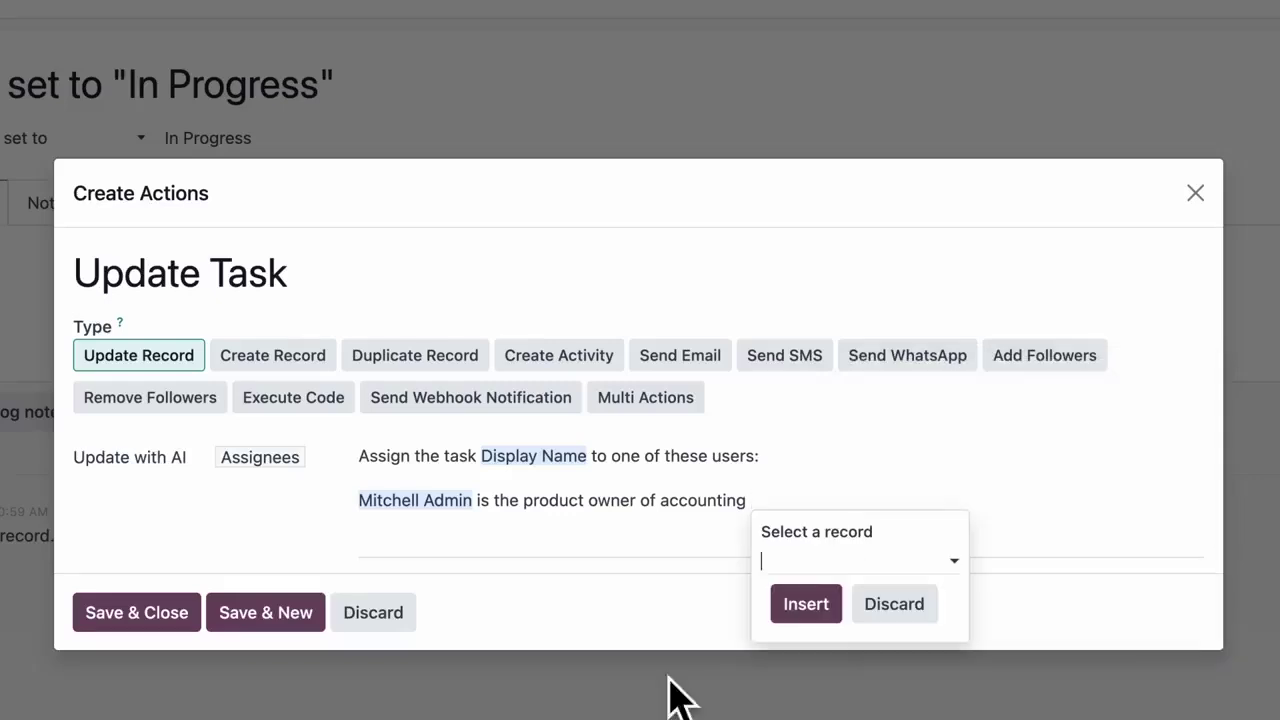
# Step: Describe a second user as the sales & CRM expert, save, and move Improve Invoice Report and CRM UX cleanup to In Progress
pyautogui.click(780, 555)
pyautogui.click(932, 700)
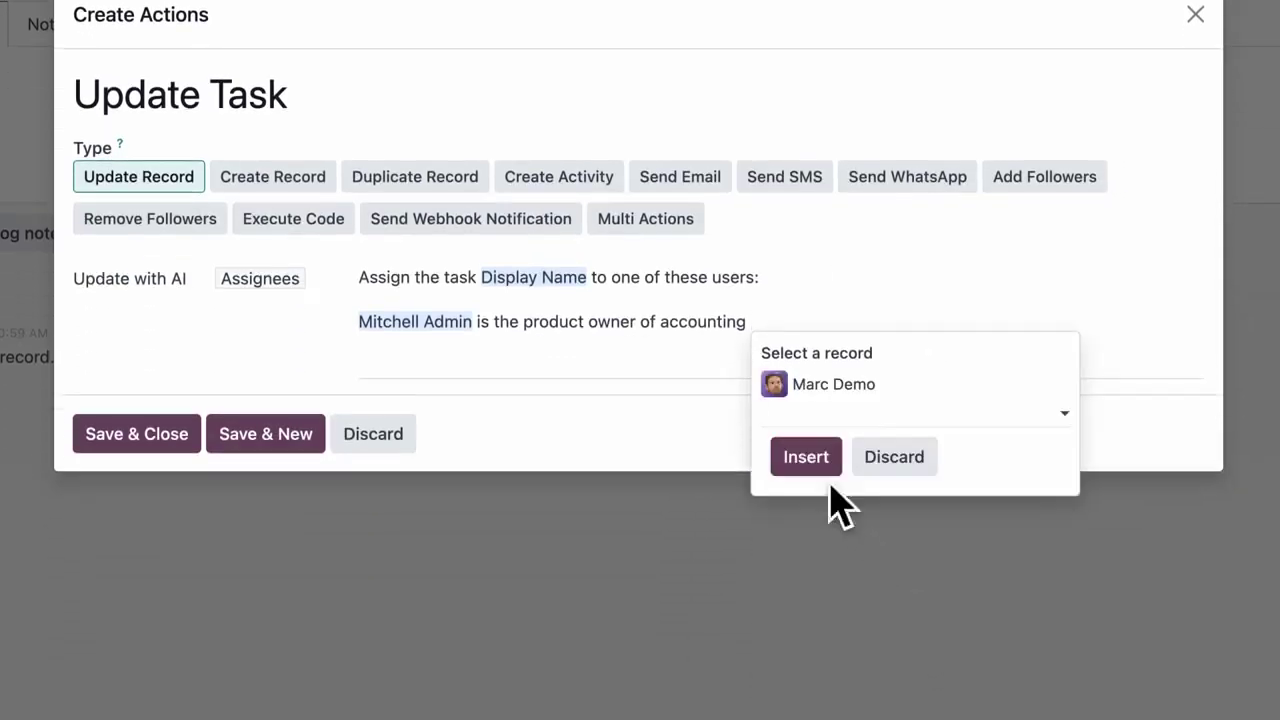
pyautogui.click(808, 458)
pyautogui.write('is an expert in ')
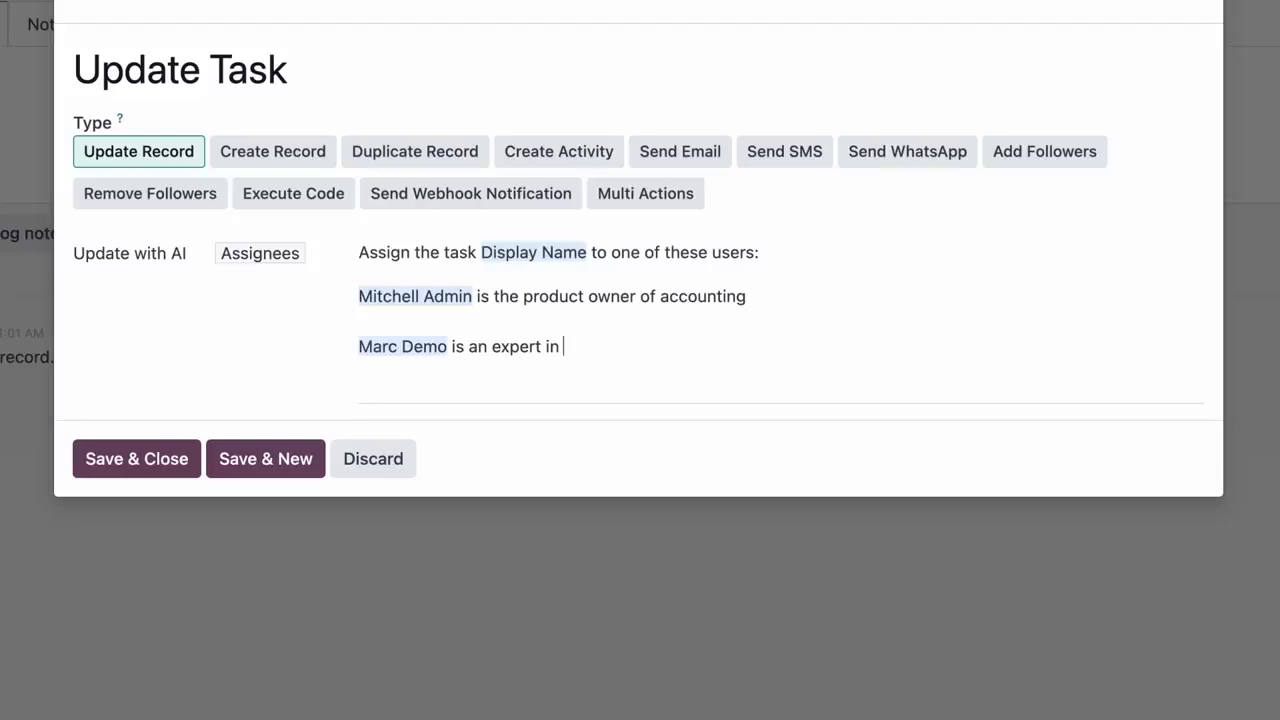
pyautogui.write('s & CRM.')
pyautogui.click(127, 468)
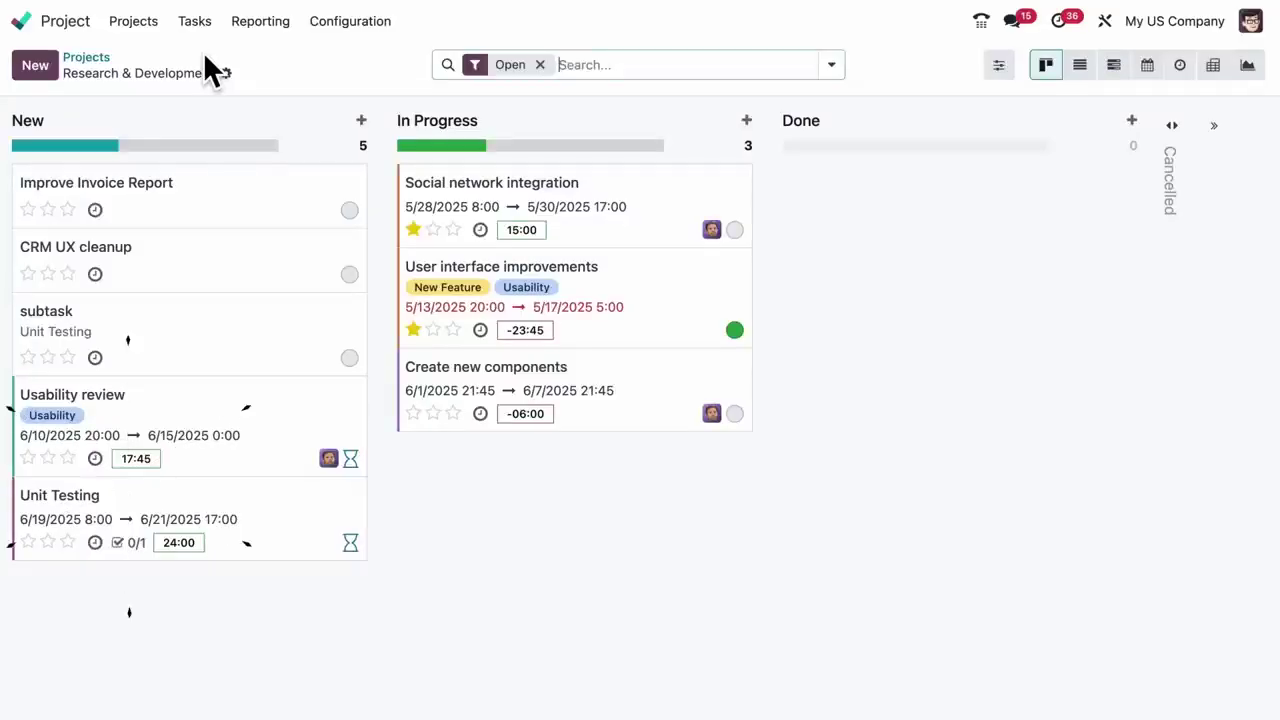
pyautogui.moveTo(226, 209); pyautogui.dragTo(600, 200)
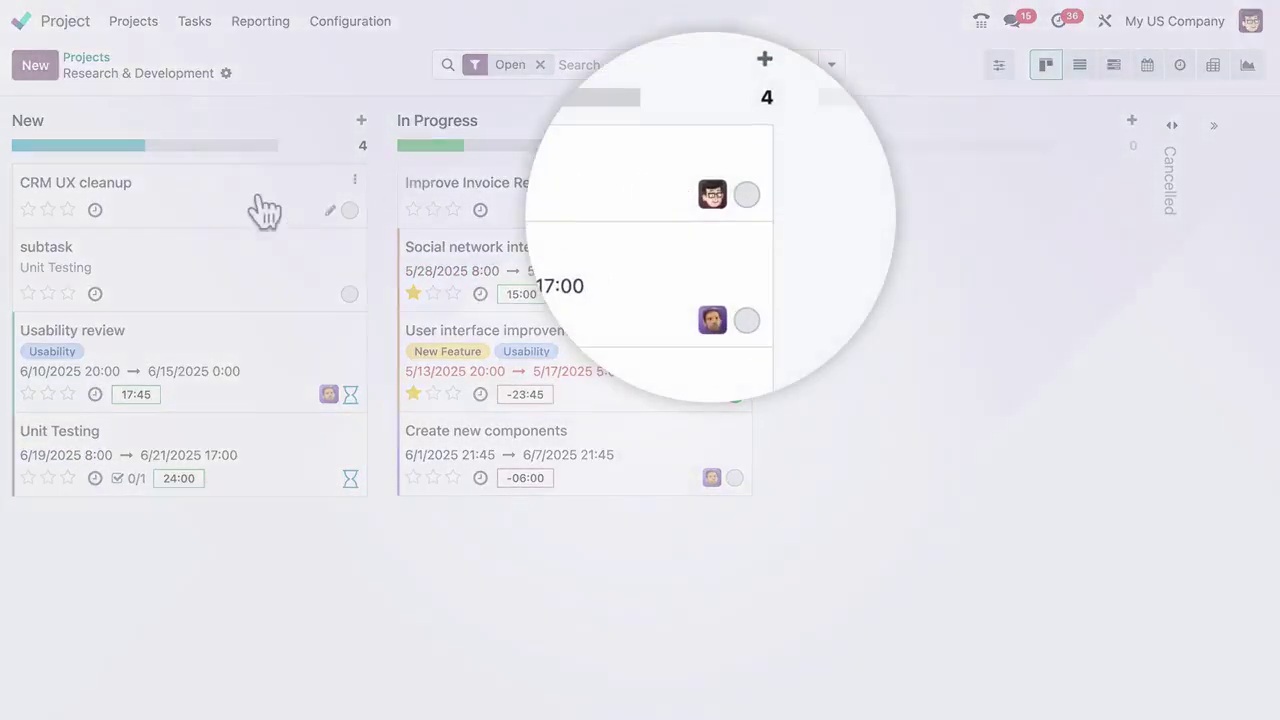
pyautogui.moveTo(255, 200); pyautogui.dragTo(605, 180)
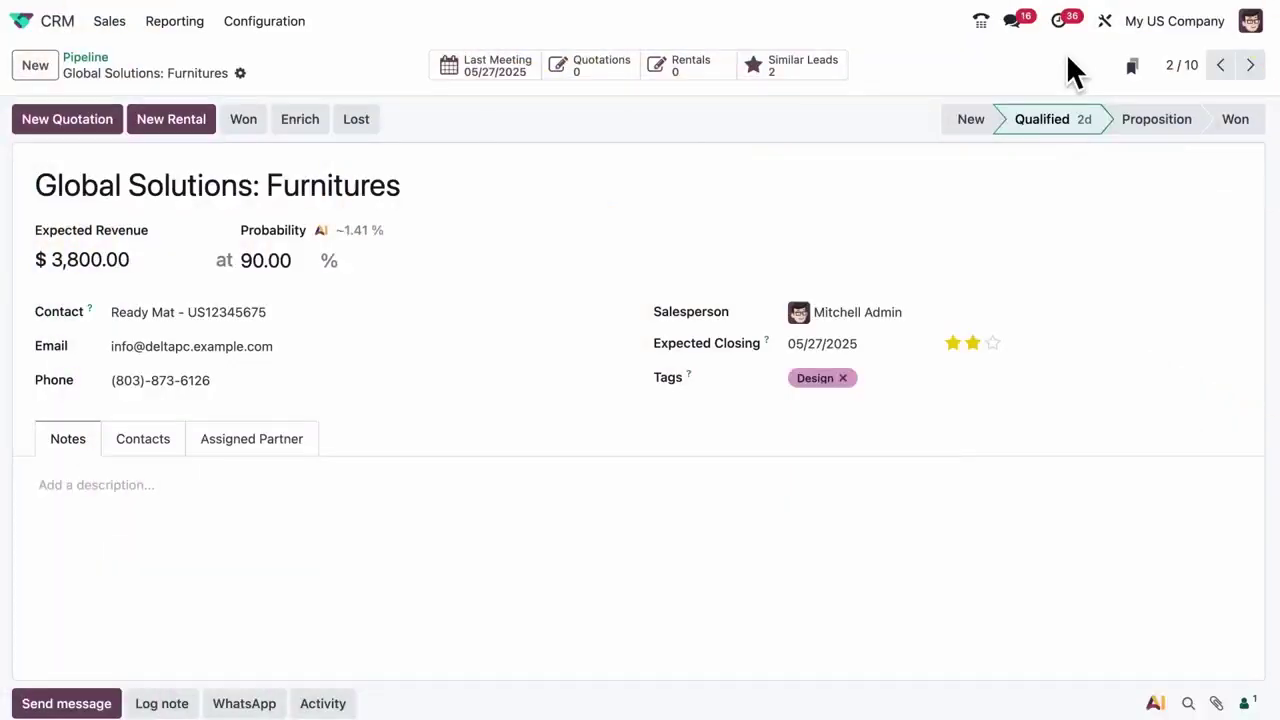
# Step: Add an AI Industry field prompting from Company Name, and generate Manufacturing for the lead
pyautogui.click(1104, 22)
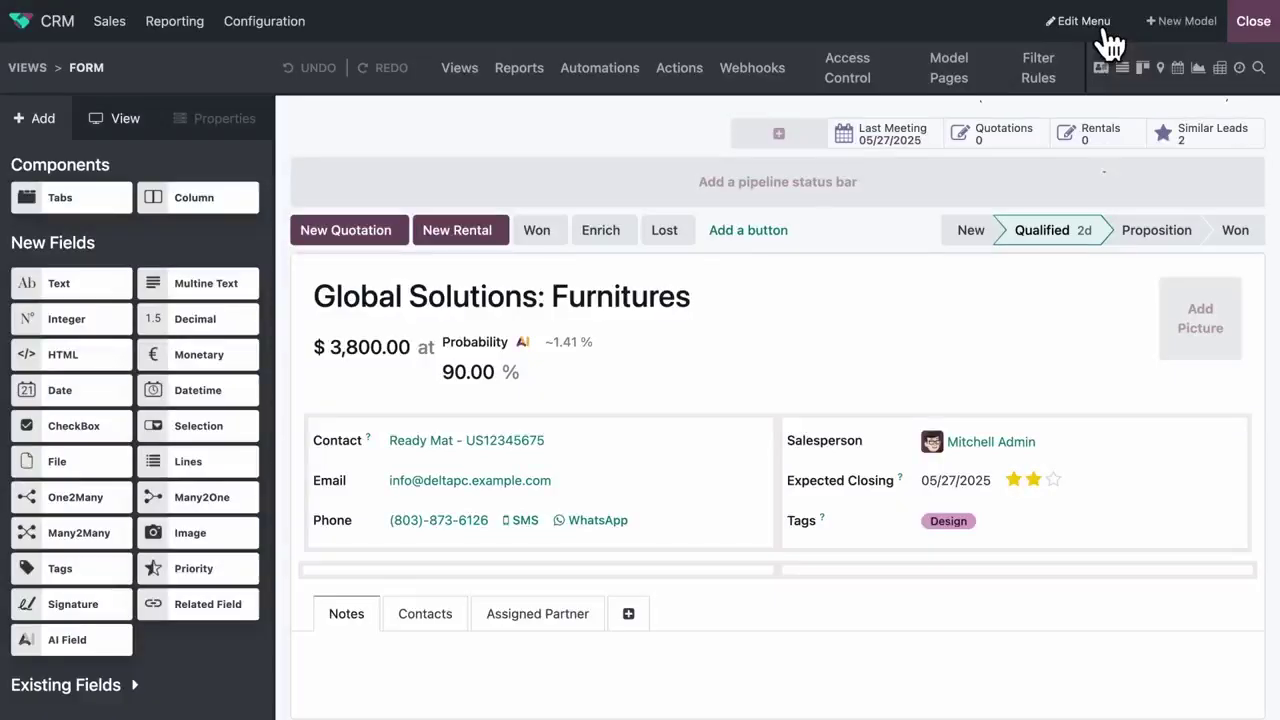
pyautogui.moveTo(80, 645); pyautogui.dragTo(352, 565)
pyautogui.write("Based on your knowledge, what's the industry of the company?/")
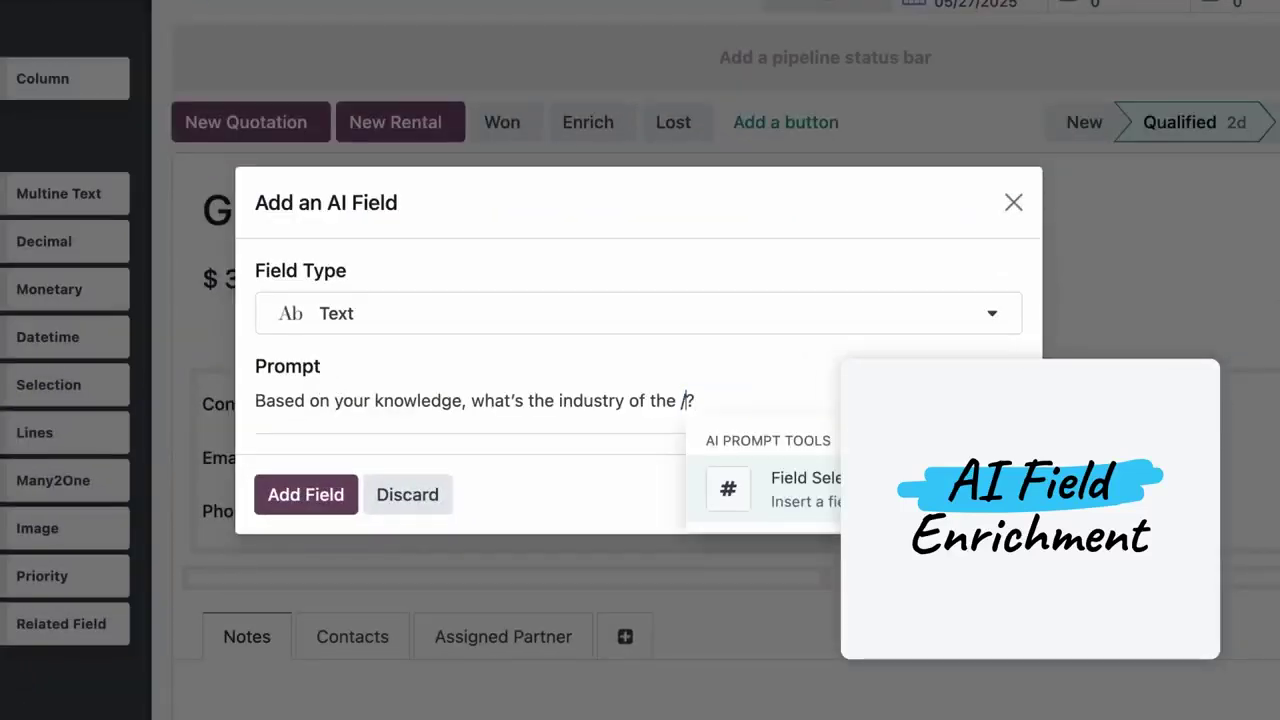
pyautogui.press('Return')
pyautogui.write('compan')
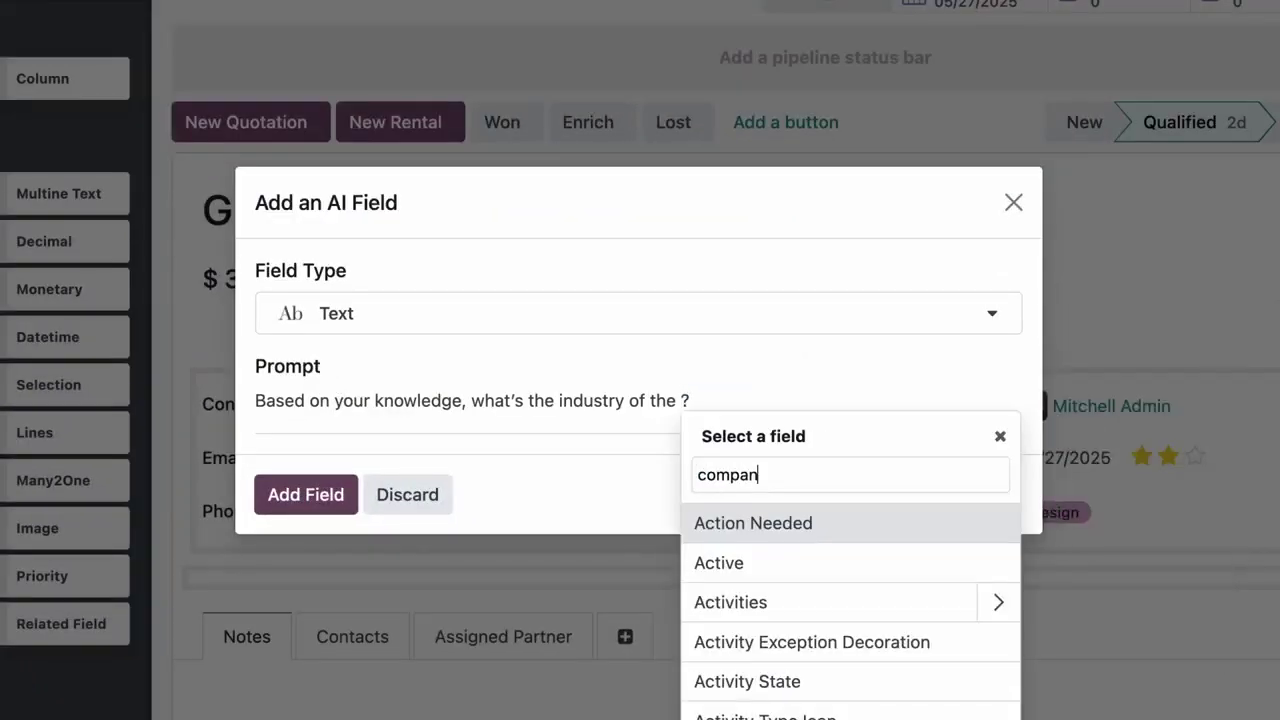
pyautogui.write('y')
pyautogui.press('Return')
pyautogui.click(714, 620)
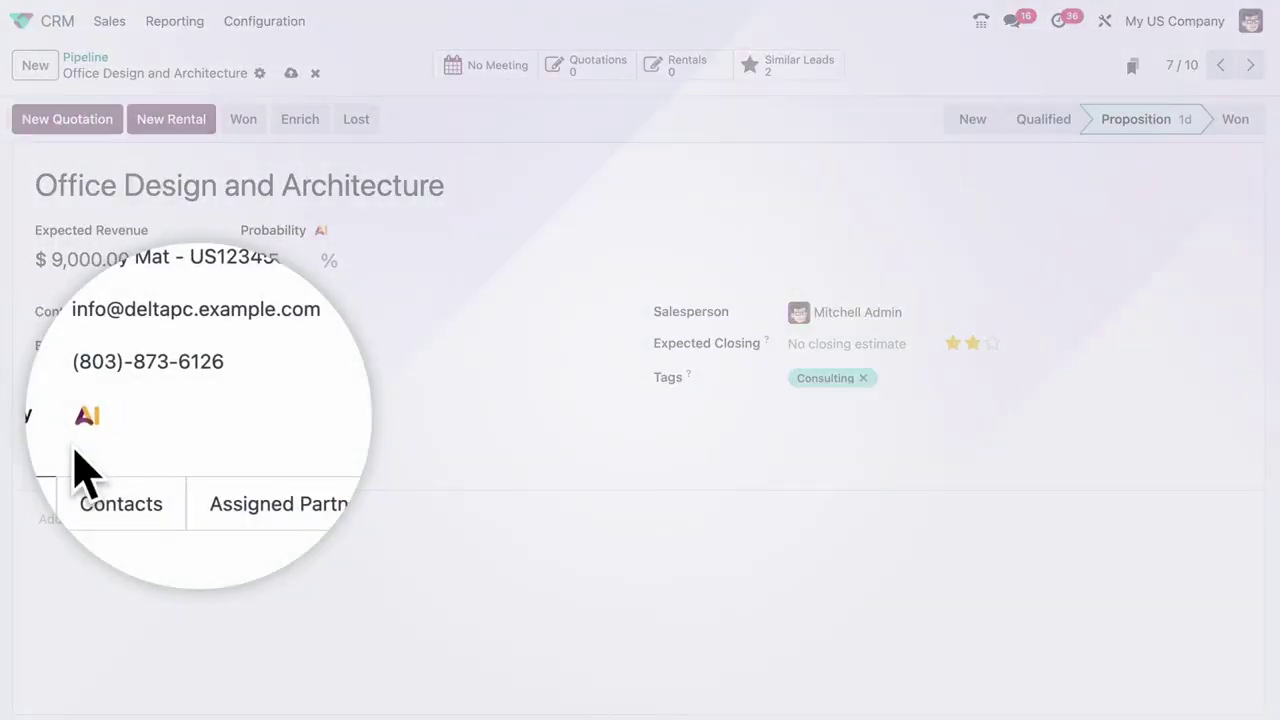
pyautogui.click(86, 414)
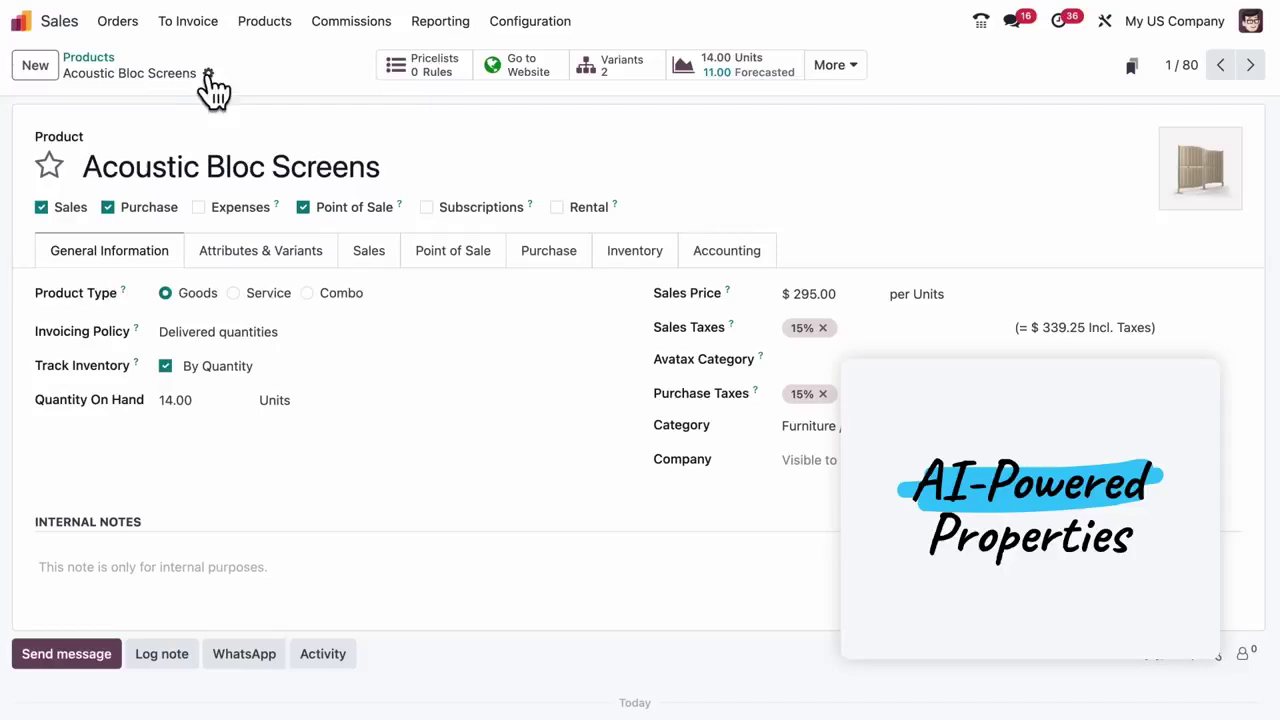
# Step: Add an AI 'Top customers' property to Acoustic Bloc Screens and generate Deco Addict and Azure Interior
pyautogui.click(208, 75)
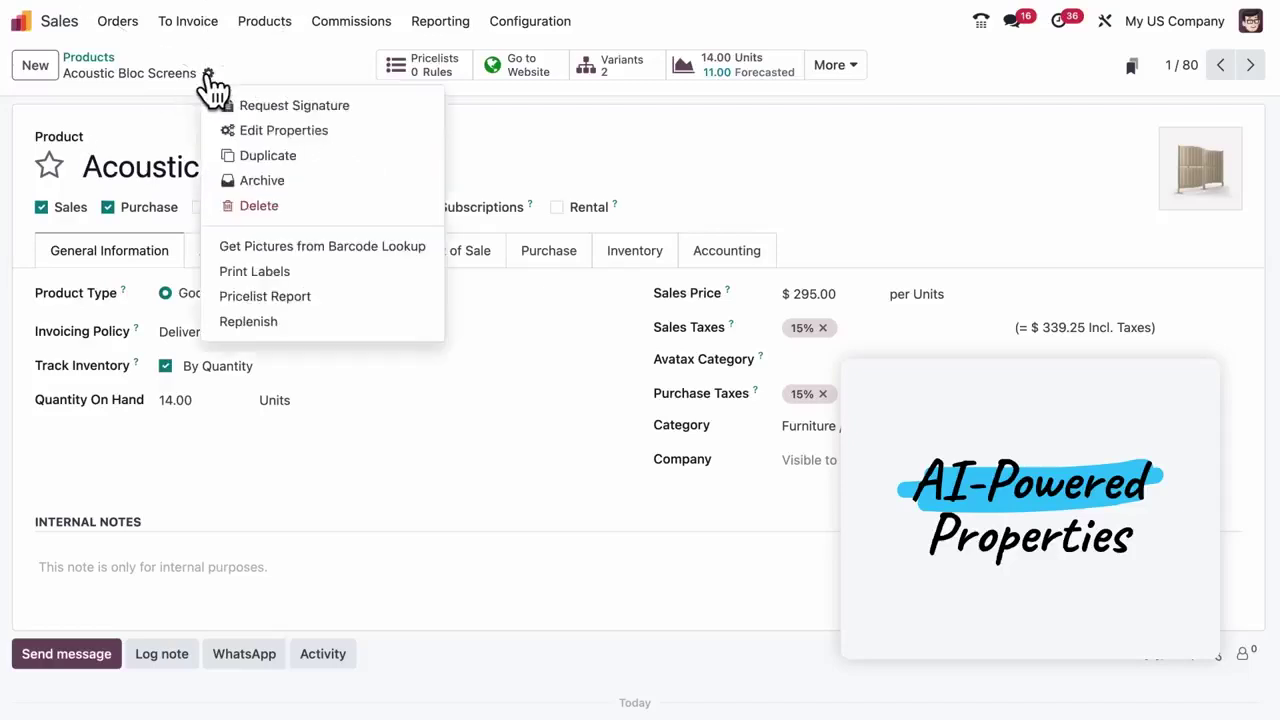
pyautogui.click(334, 131)
pyautogui.write('Top cu')
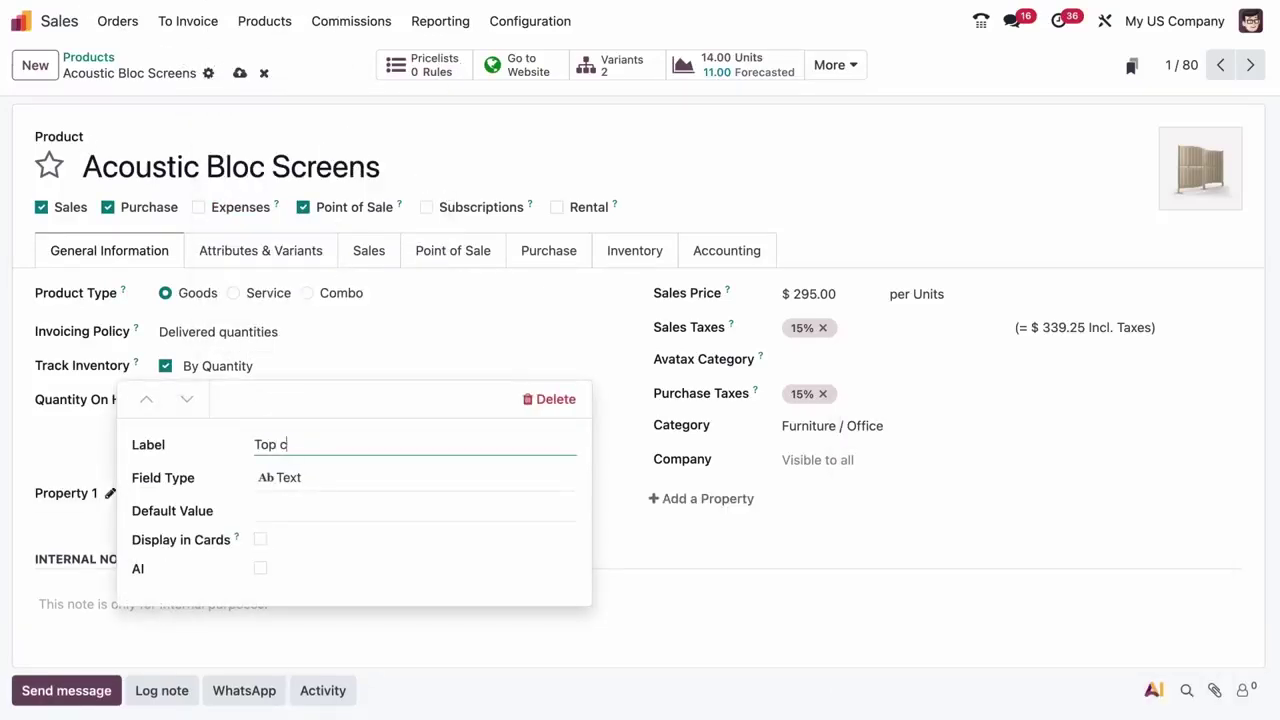
pyautogui.write('stomers')
pyautogui.click(260, 588)
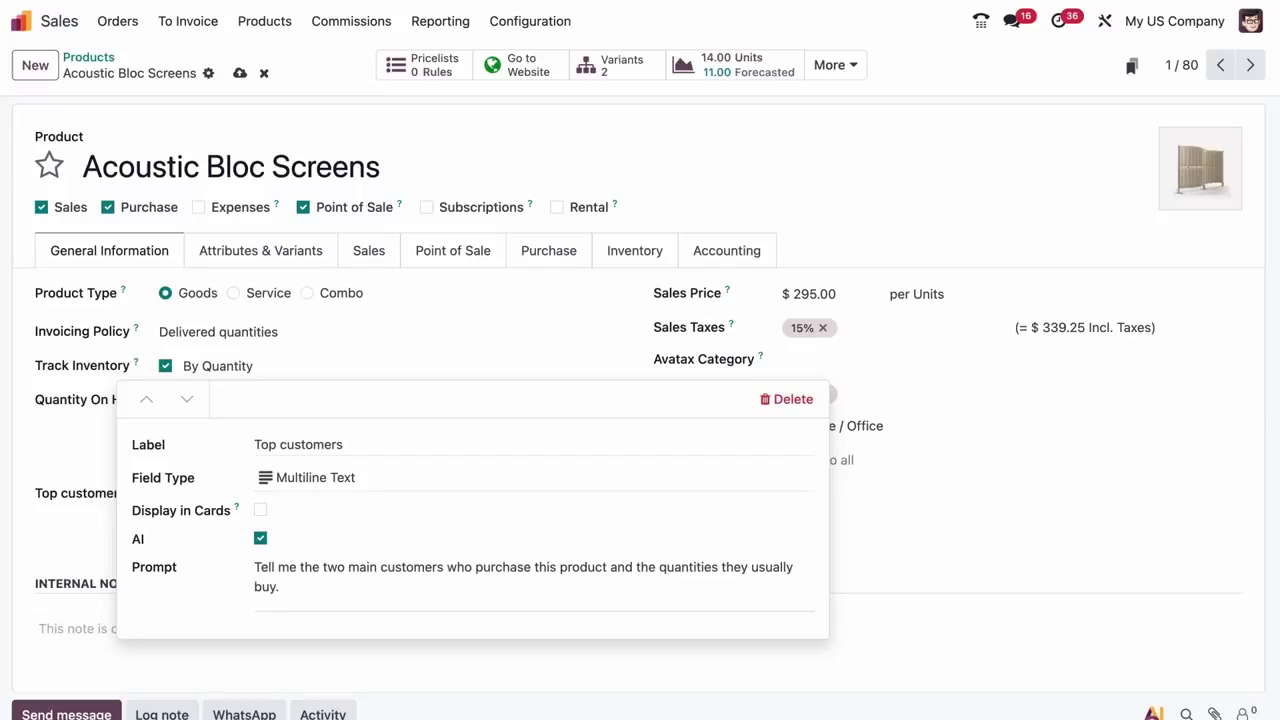
pyautogui.click(174, 505)
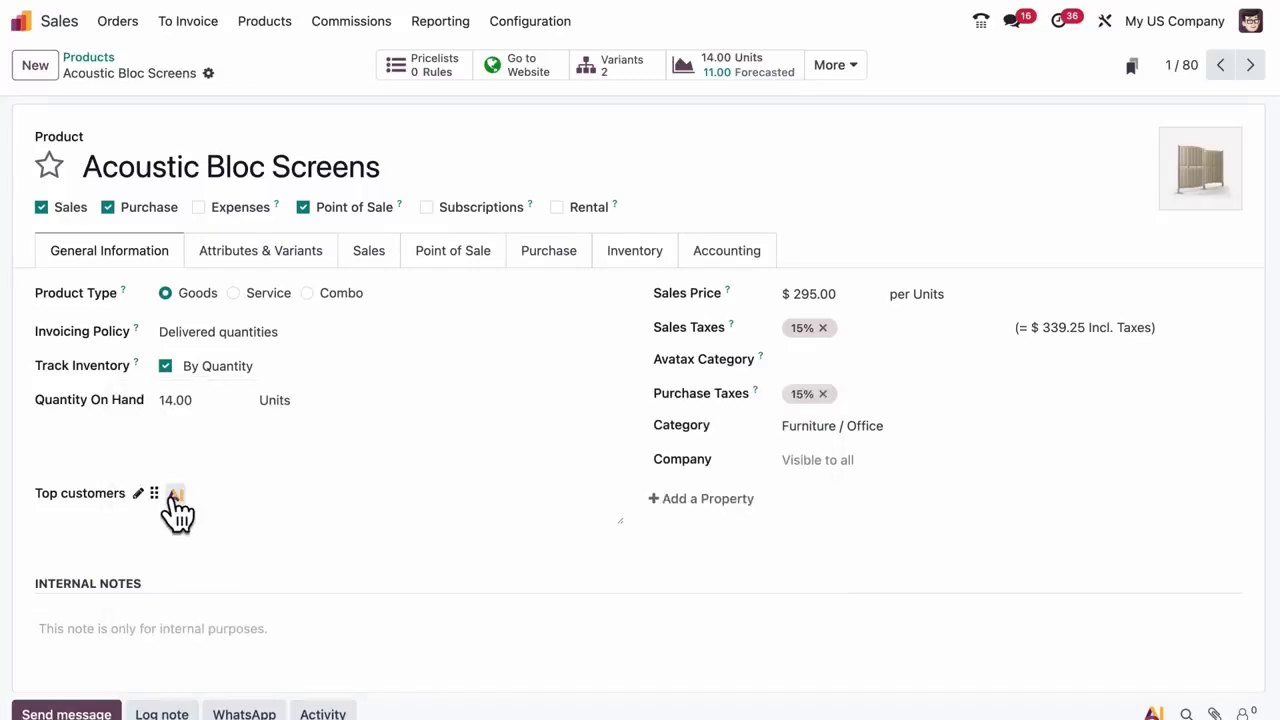
pyautogui.click(173, 497)
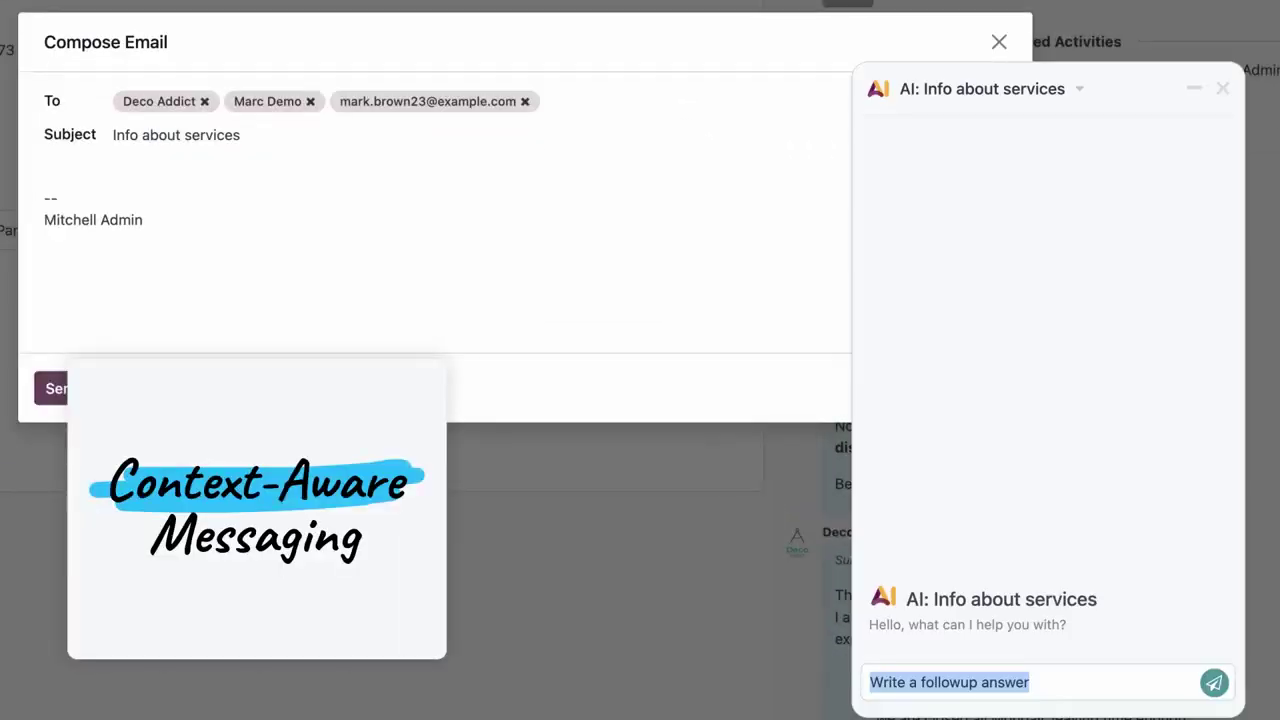
# Step: Insert an AI-drafted follow-up reply, then have AI rewrite the selected lines and insert it
pyautogui.press('Return')
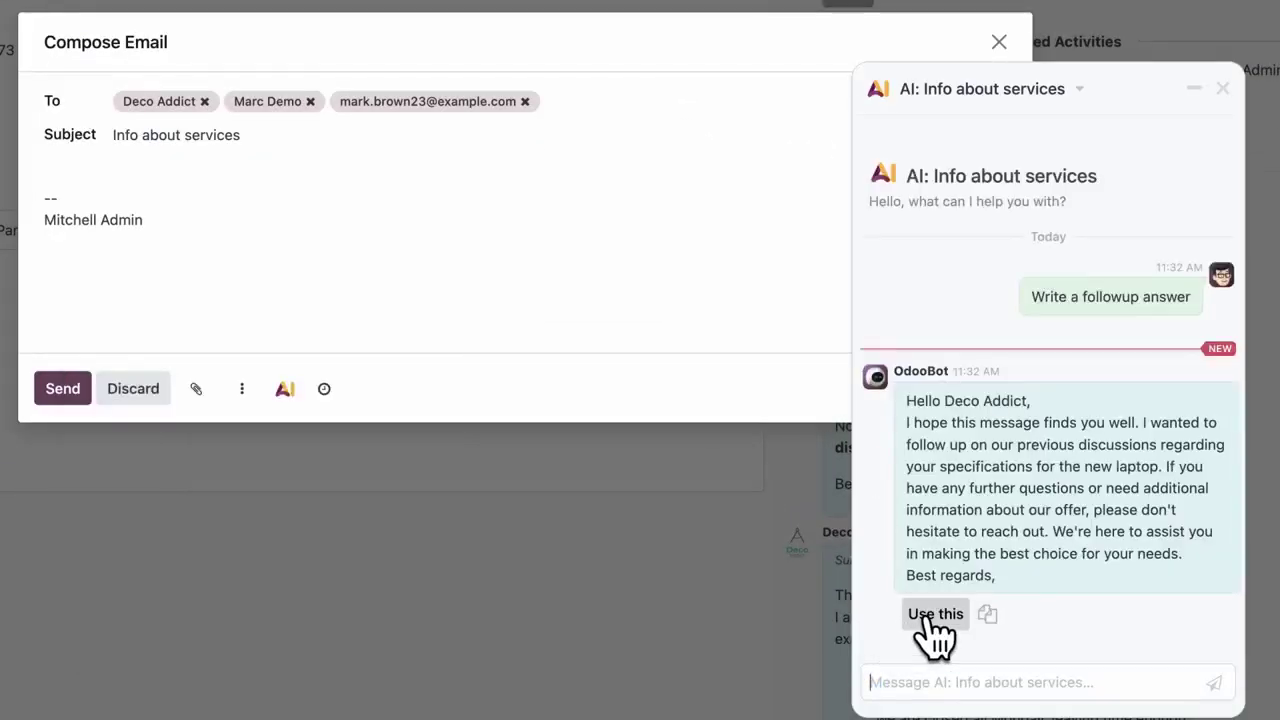
pyautogui.click(925, 615)
pyautogui.moveTo(270, 235)
pyautogui.mouseDown()
pyautogui.moveTo(123, 190)
pyautogui.moveTo(45, 192)
pyautogui.mouseUp()
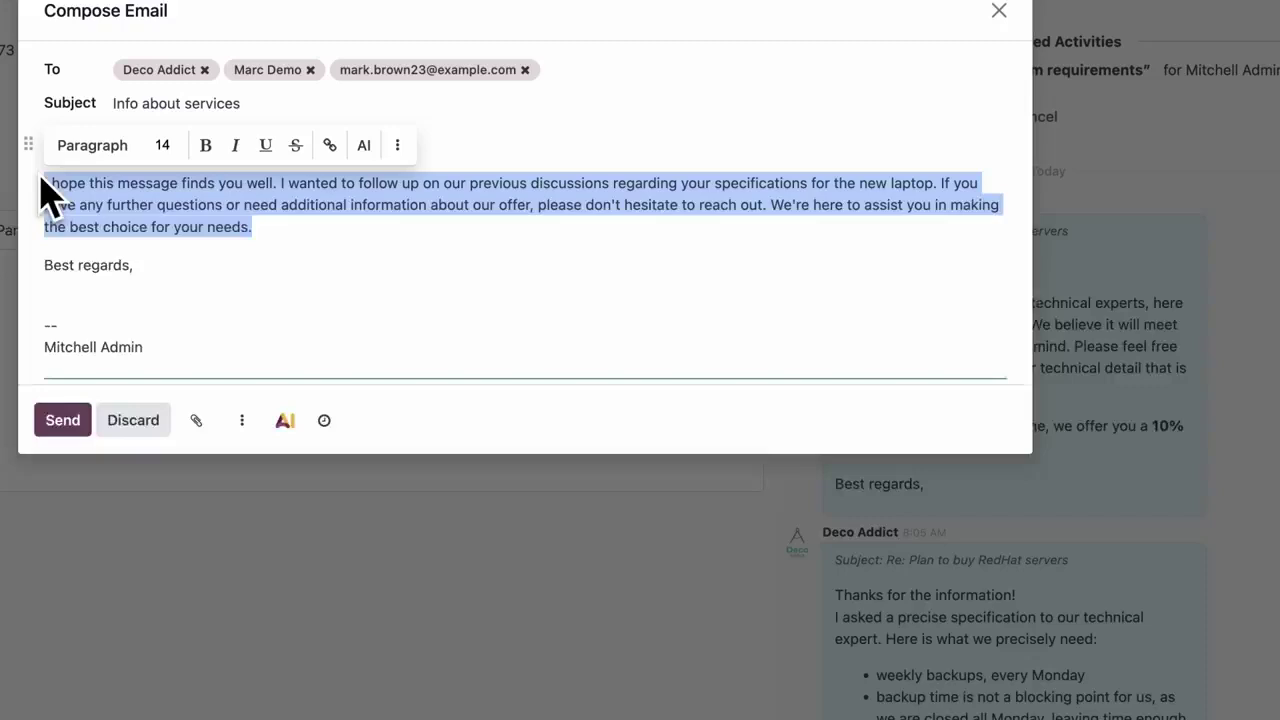
pyautogui.click(285, 420)
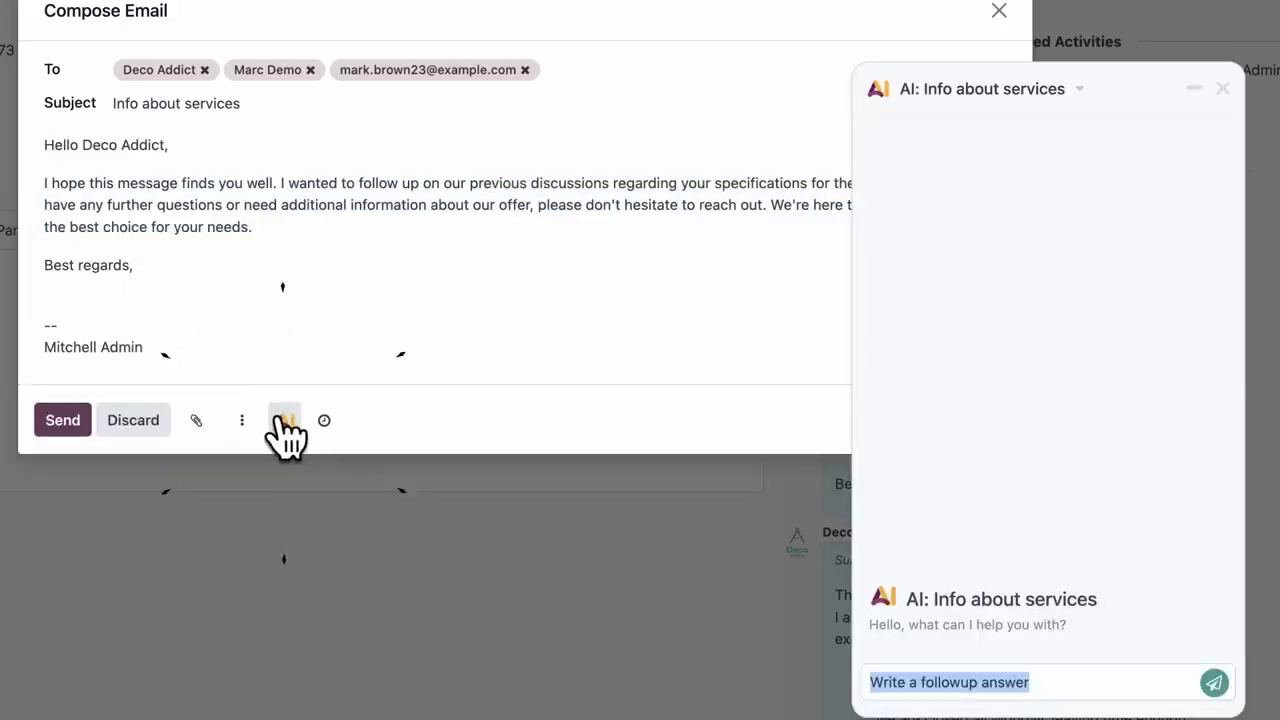
pyautogui.write('Please rewrite')
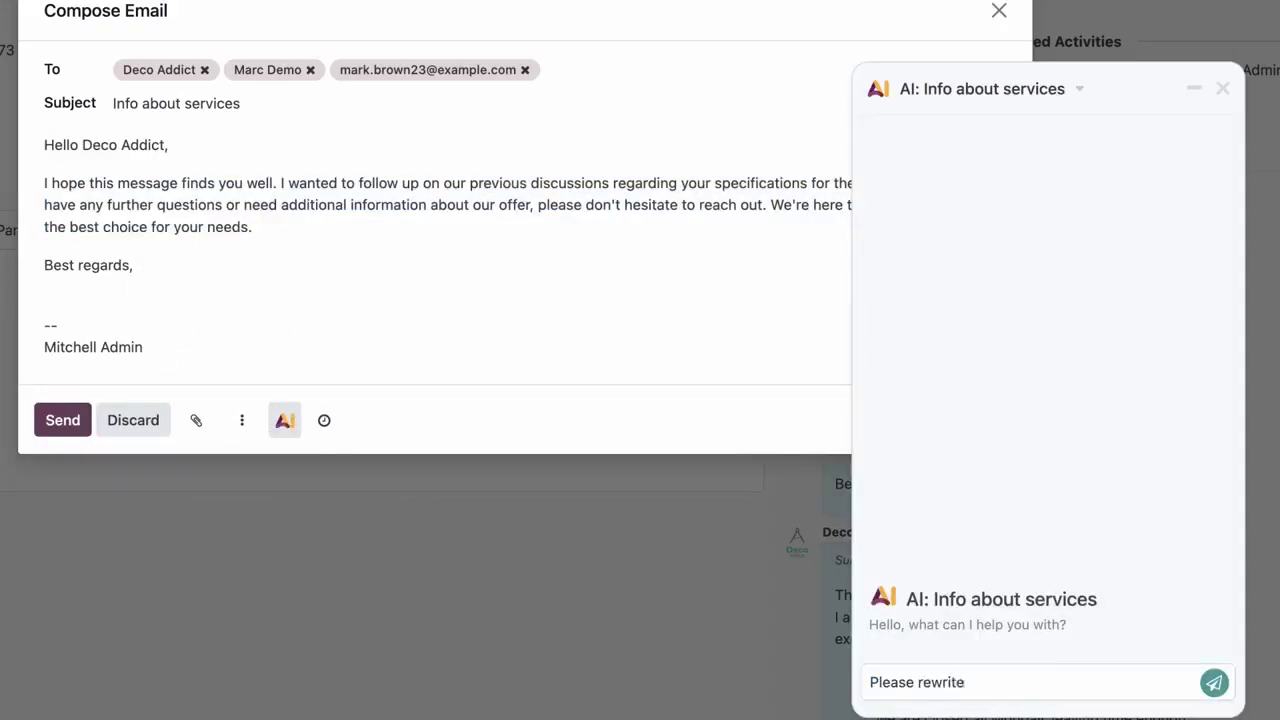
pyautogui.press('Return')
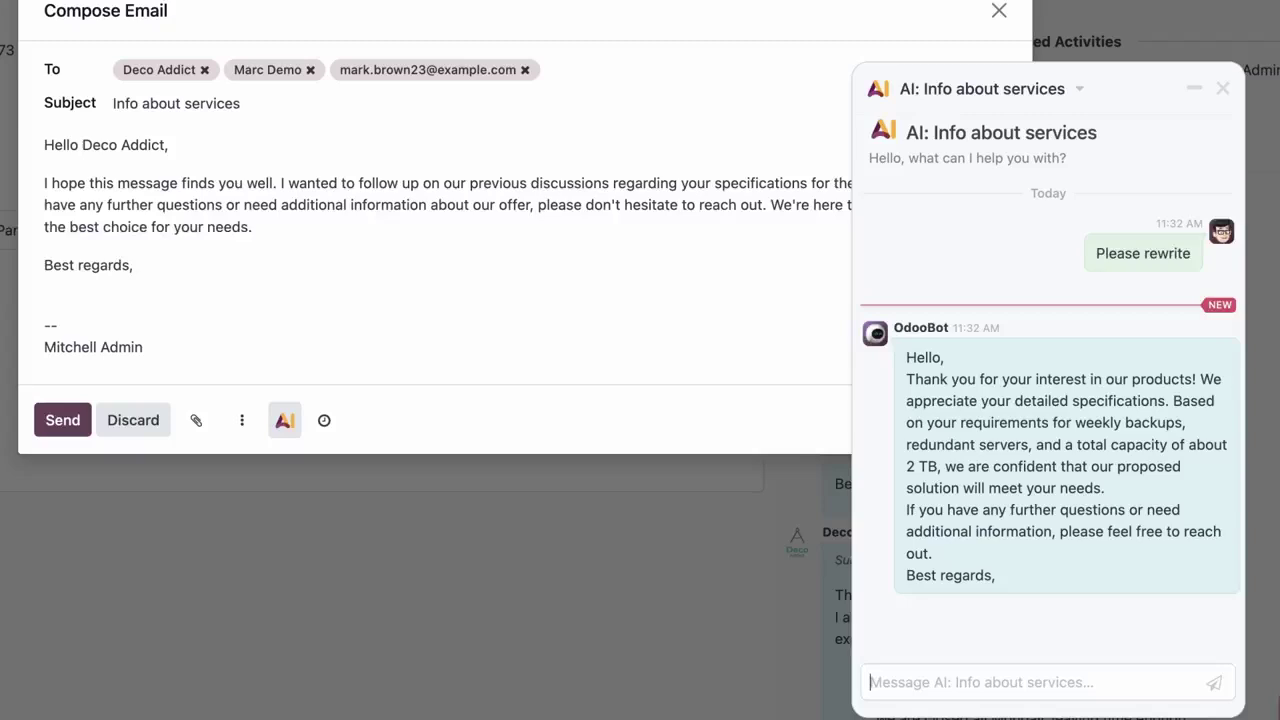
pyautogui.moveTo(1066, 466)
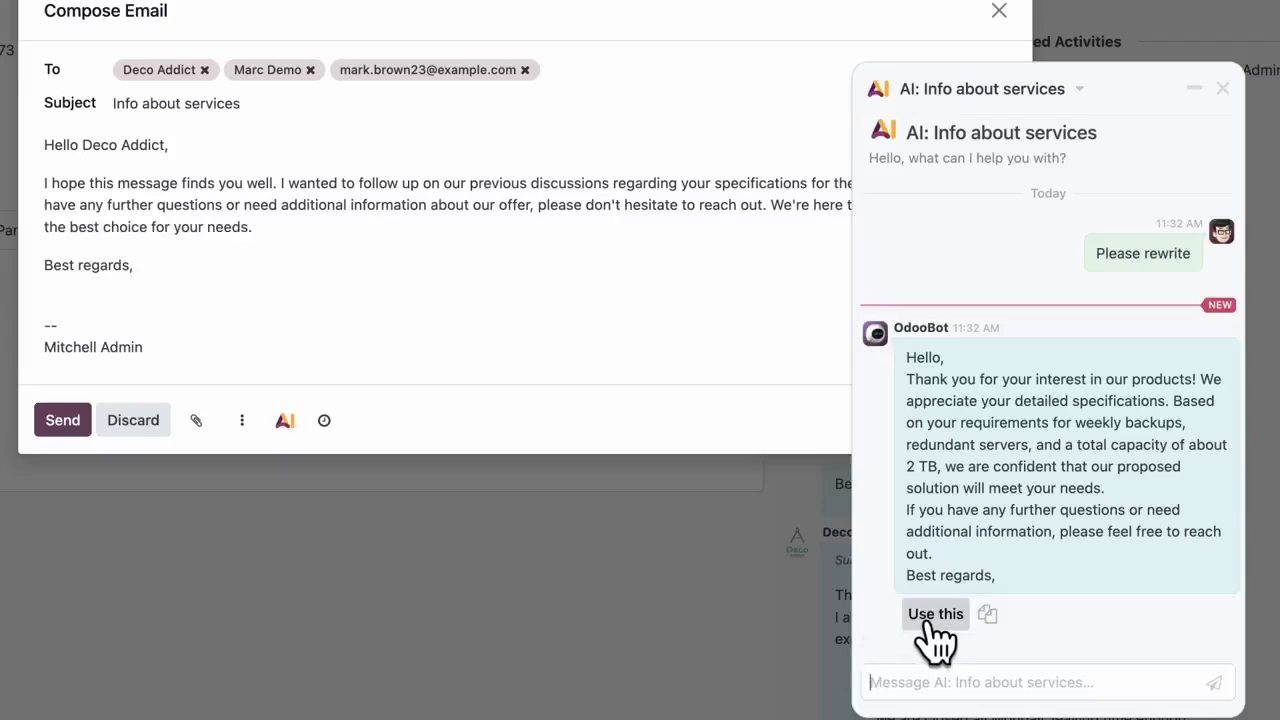
pyautogui.click(930, 622)
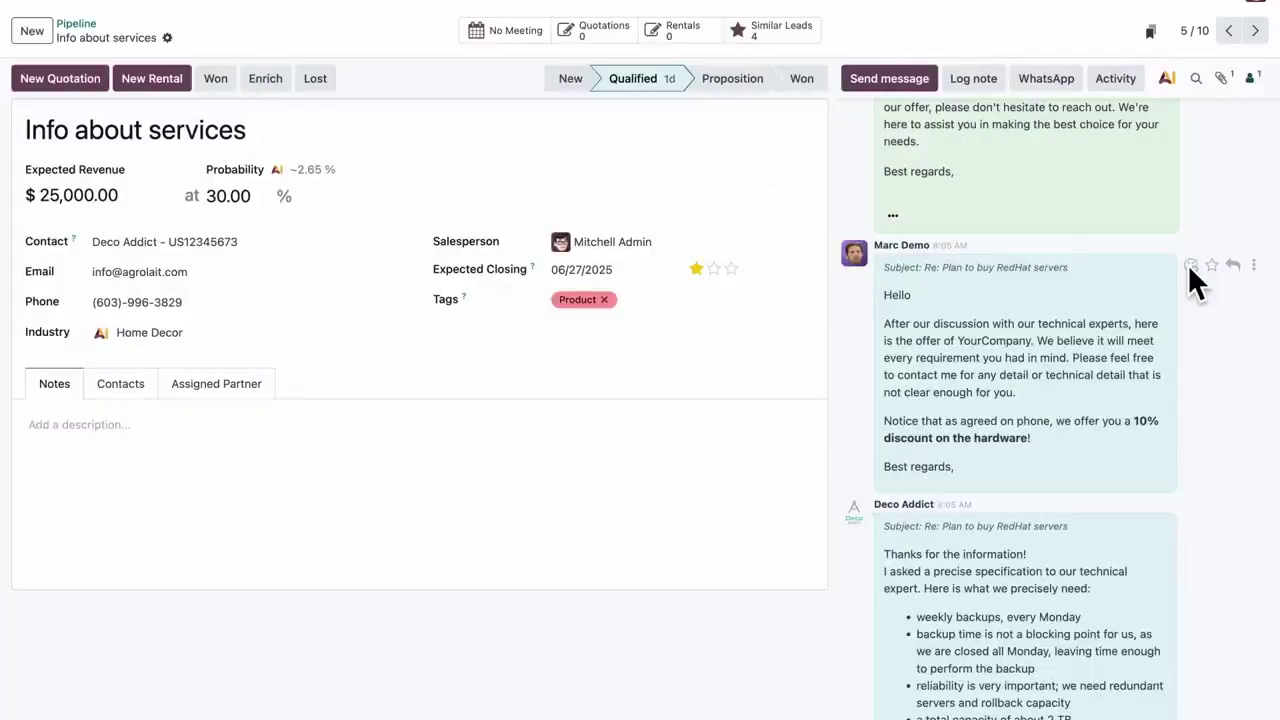
# Step: Fill in the contact's phone and email, mark the lead Qualified, and check its 99.62% probability
pyautogui.scroll(3, 1188, 264)
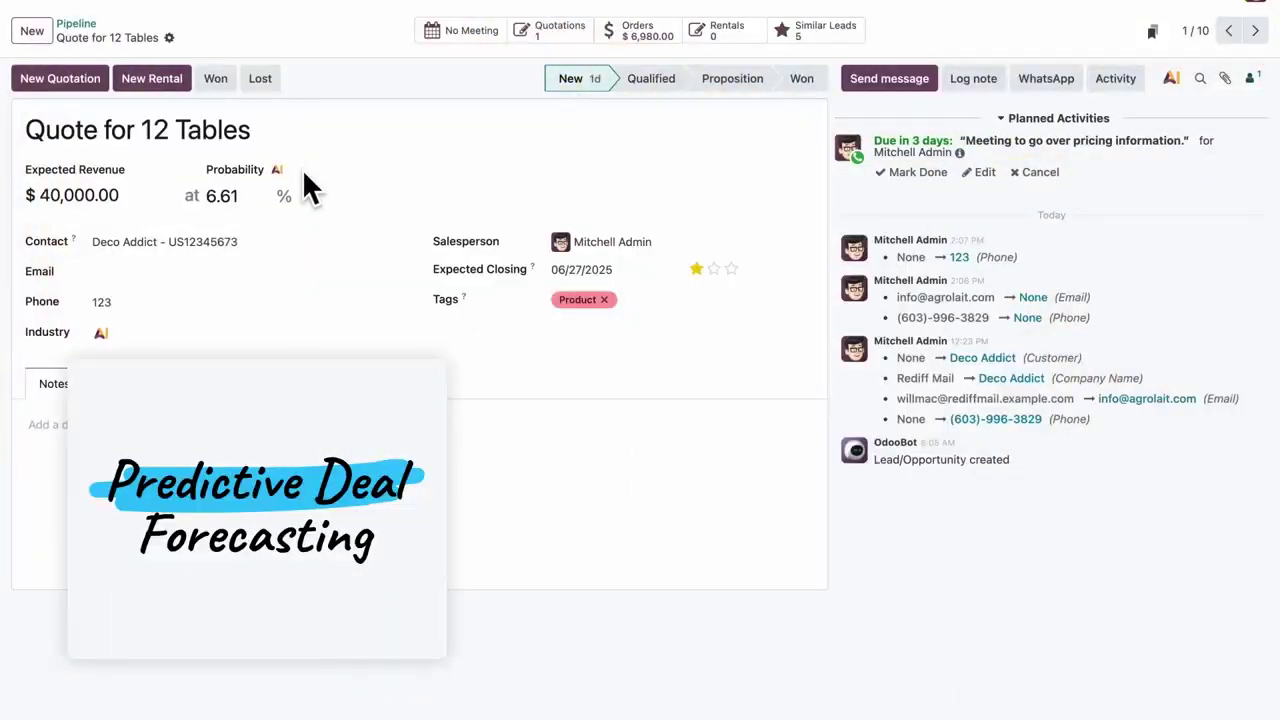
pyautogui.click(279, 171)
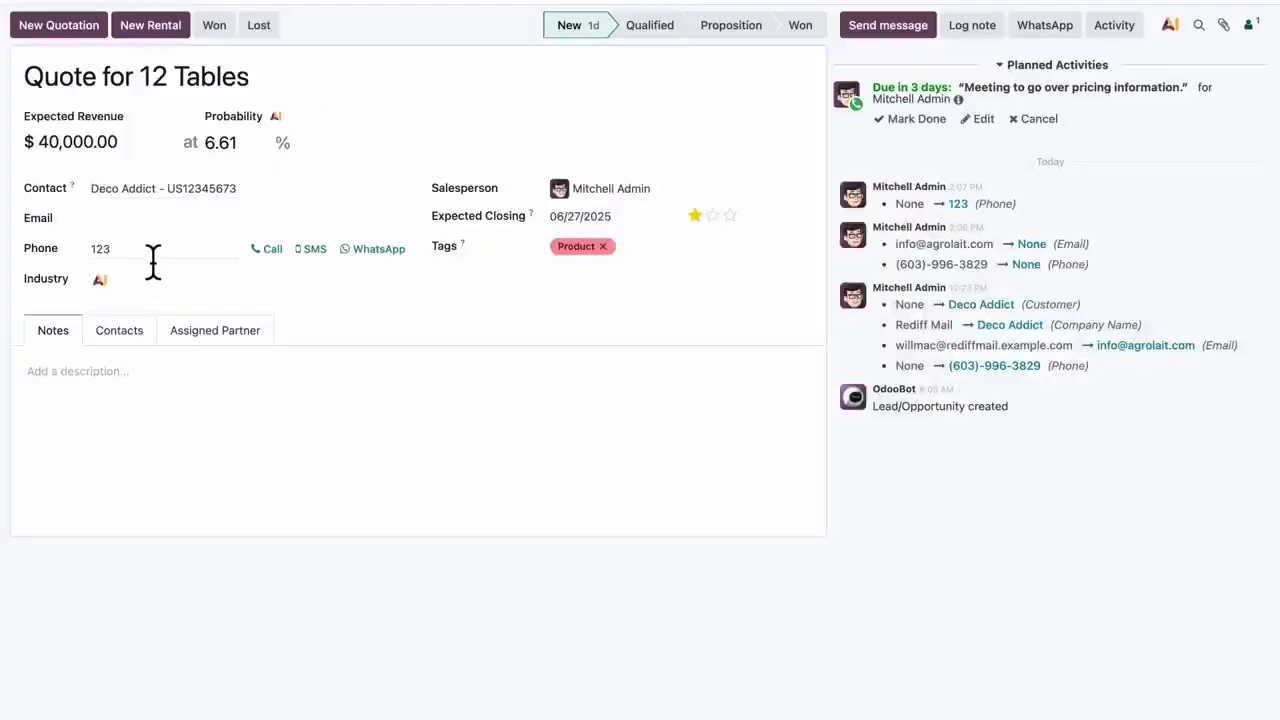
pyautogui.tripleClick(149, 258)
pyautogui.click(149, 220)
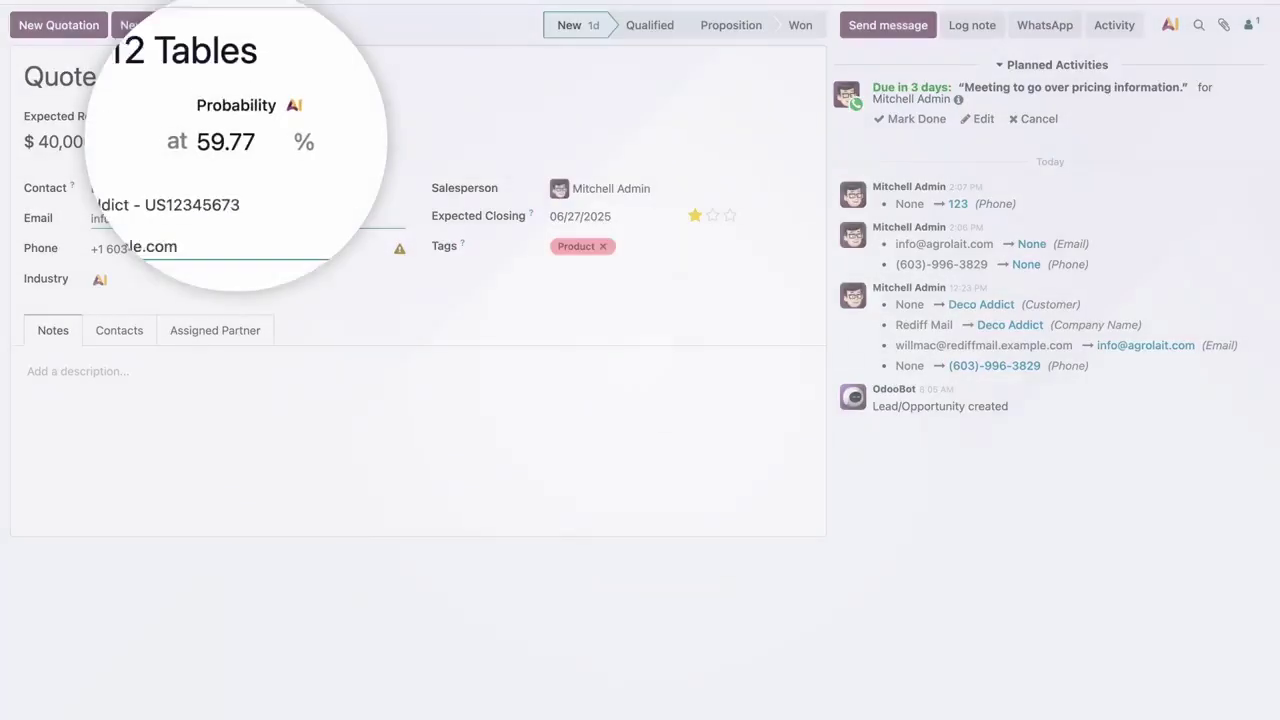
pyautogui.press('Tab')
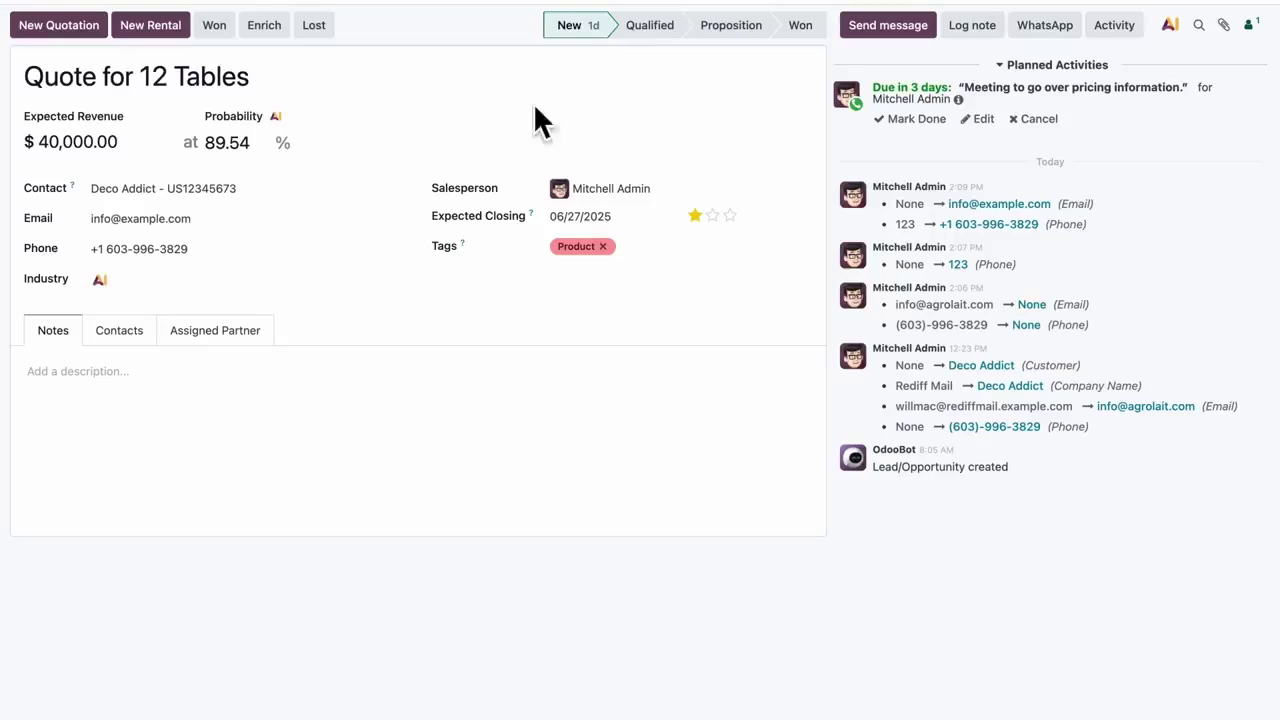
pyautogui.click(656, 26)
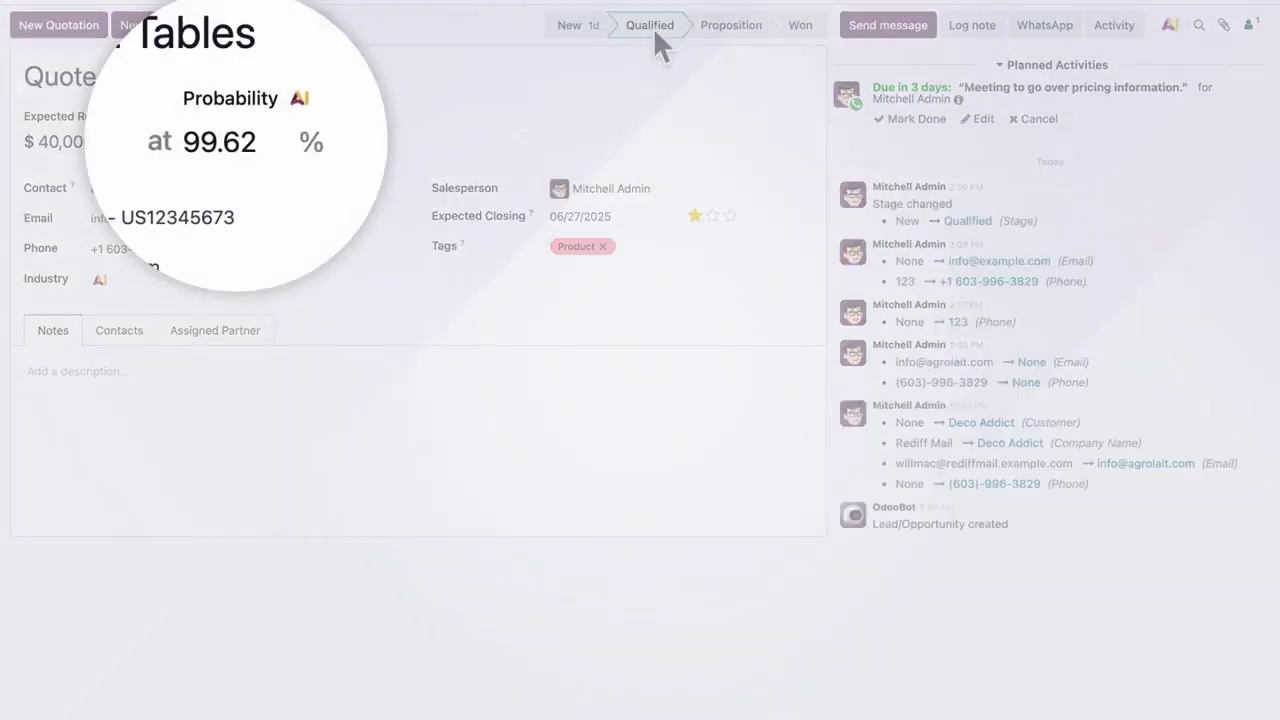
pyautogui.click(276, 117)
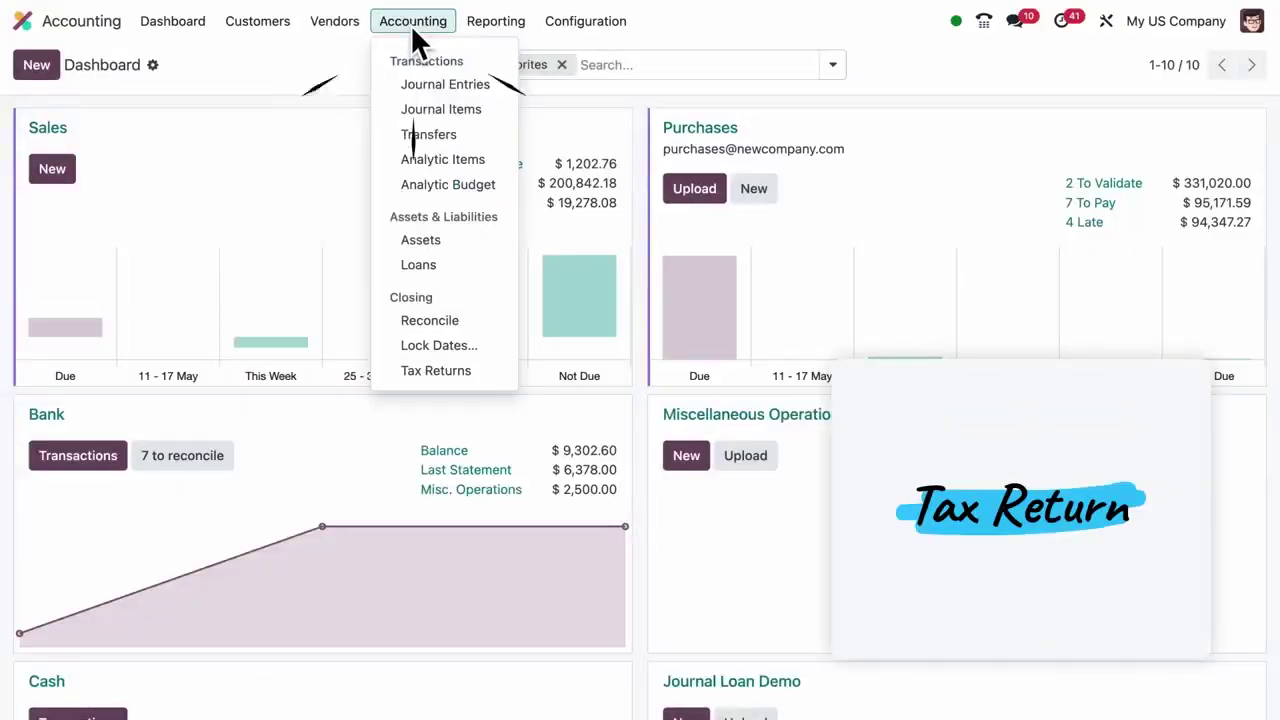
# Step: Open Tax Returns and start paying the $29,837.84 Tax May 2025 (US) return
pyautogui.click(489, 370)
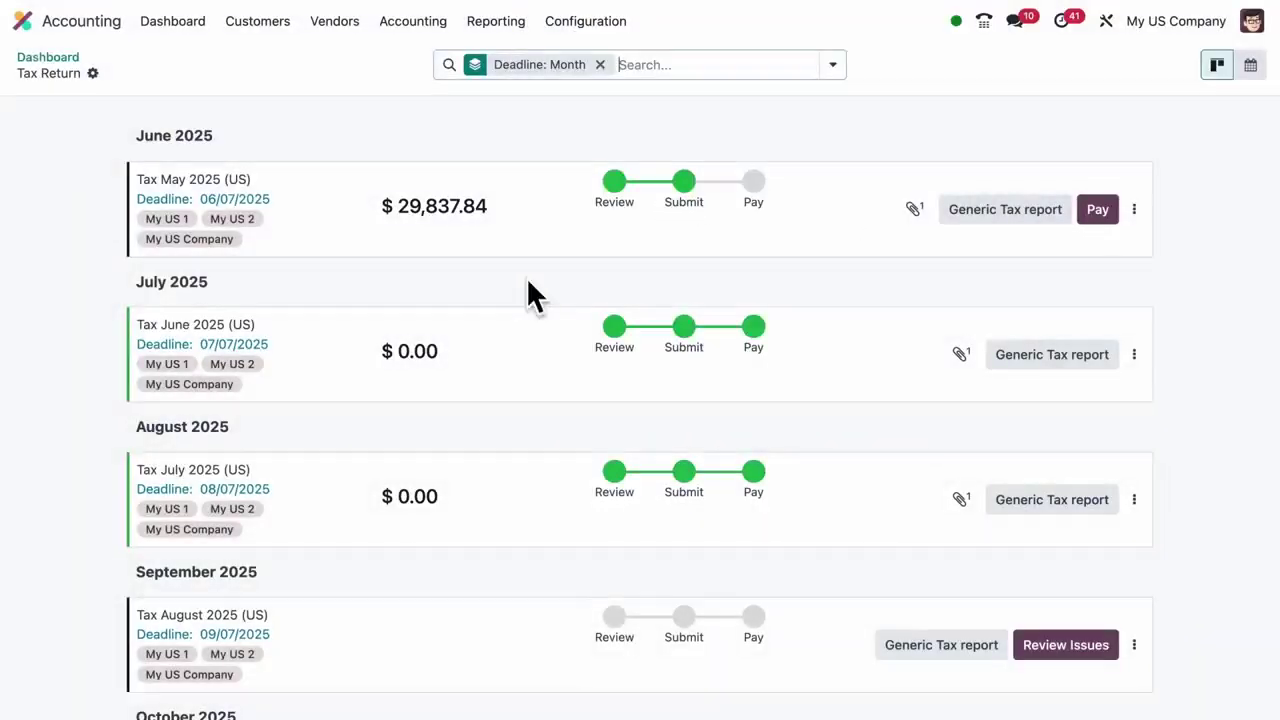
pyautogui.click(1096, 218)
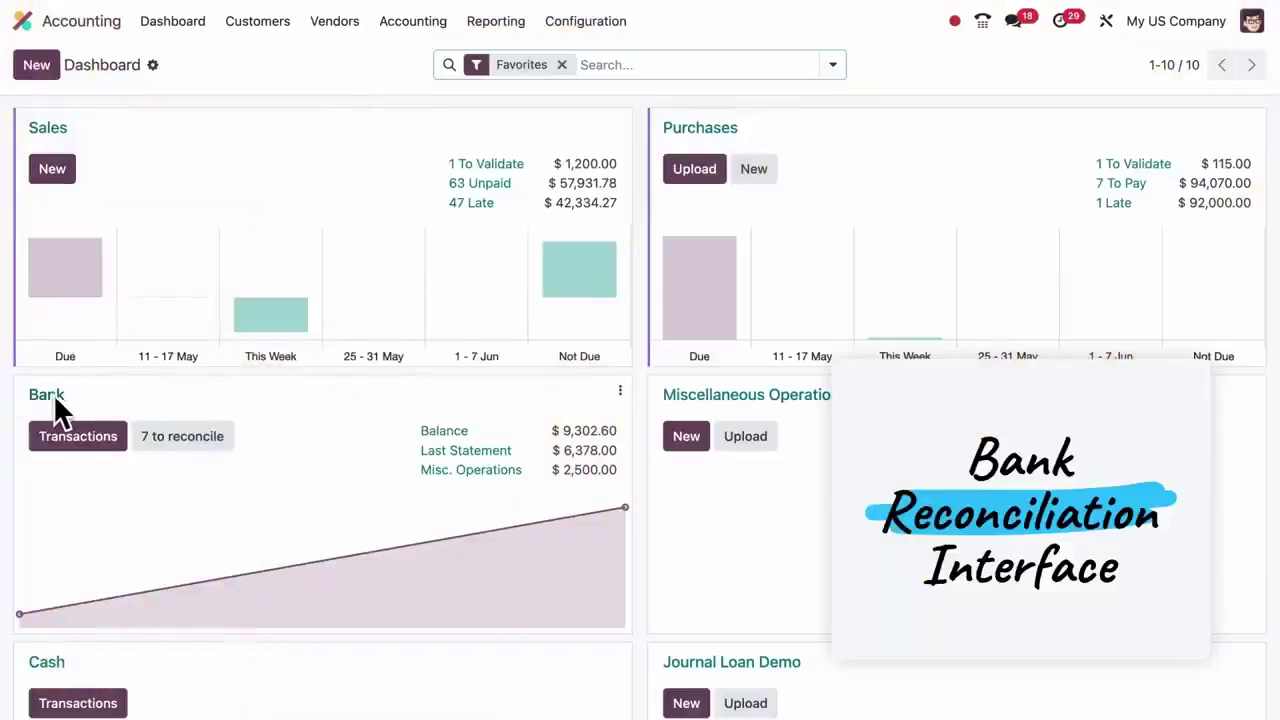
# Step: In Bank Matching, set the first transaction's partner and match it with the -207.00 item
pyautogui.click(47, 395)
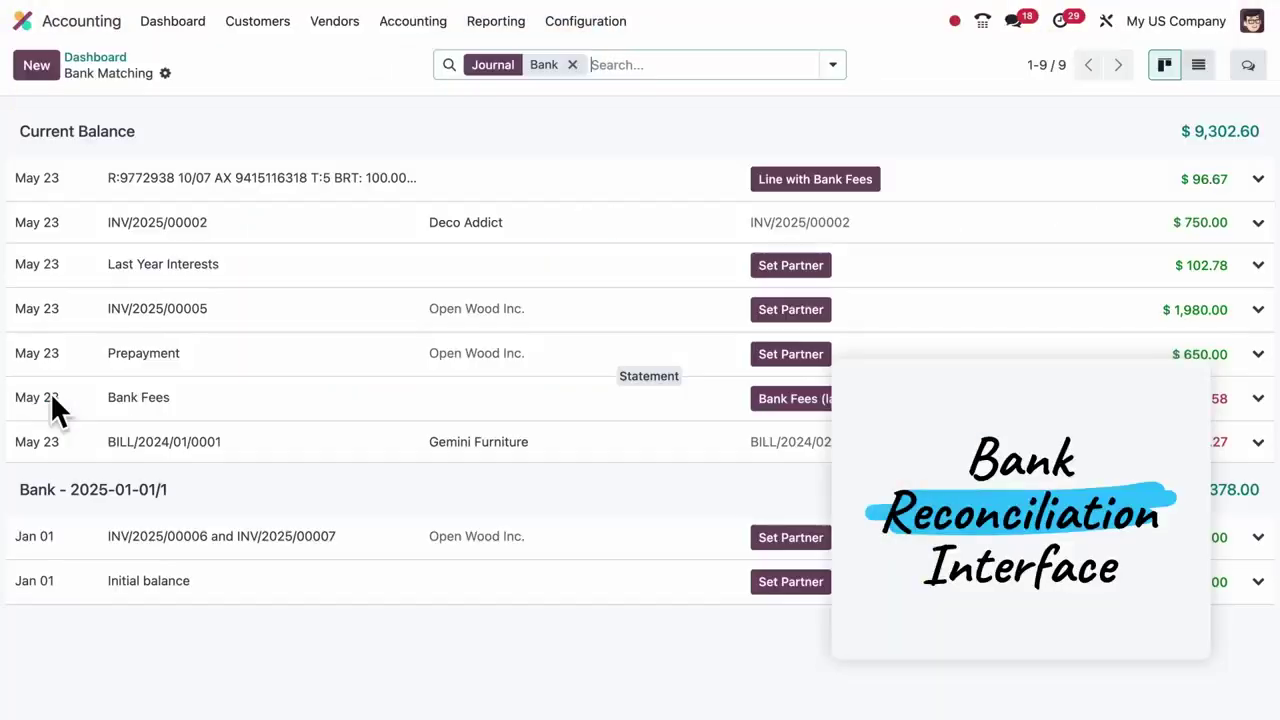
pyautogui.click(324, 188)
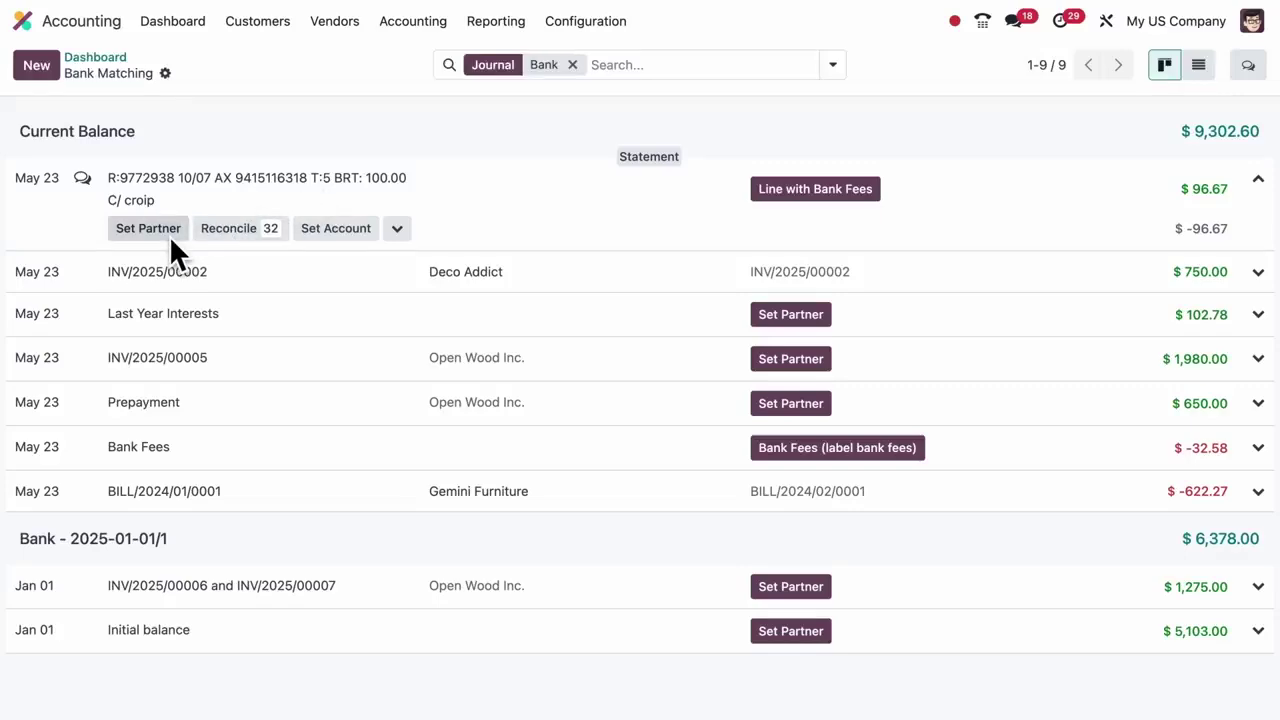
pyautogui.click(169, 235)
pyautogui.click(279, 186)
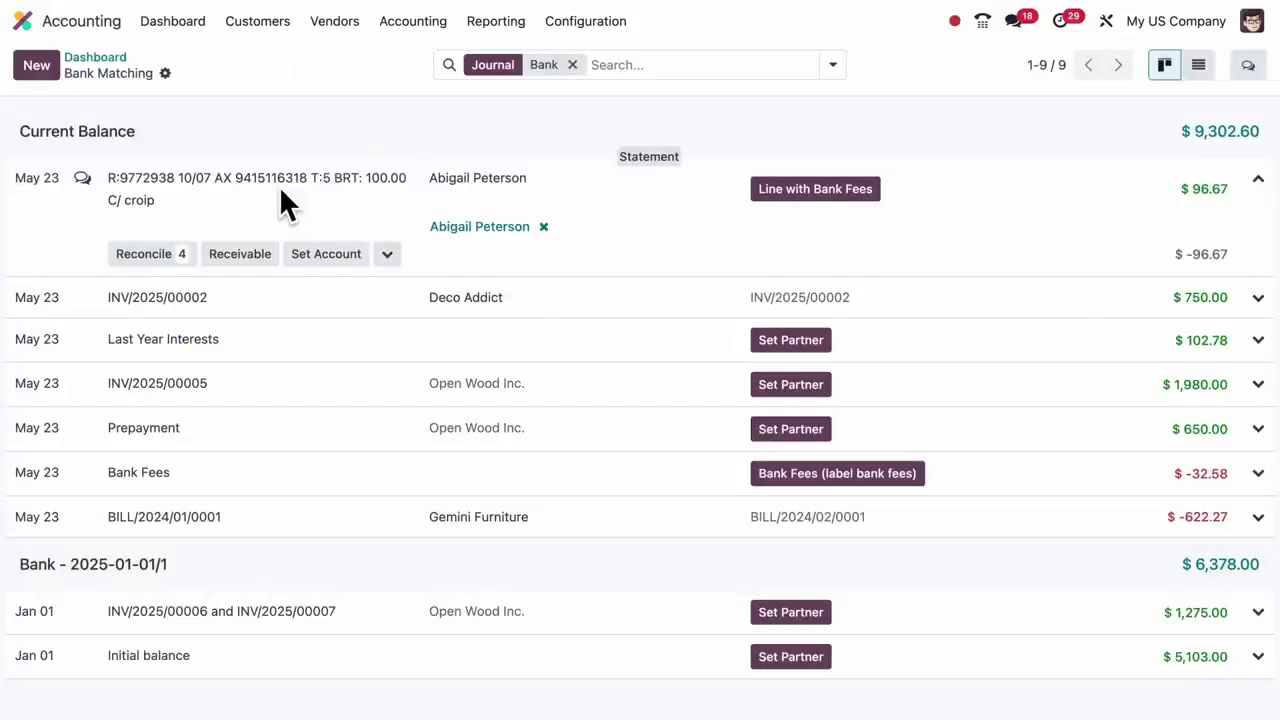
pyautogui.click(149, 254)
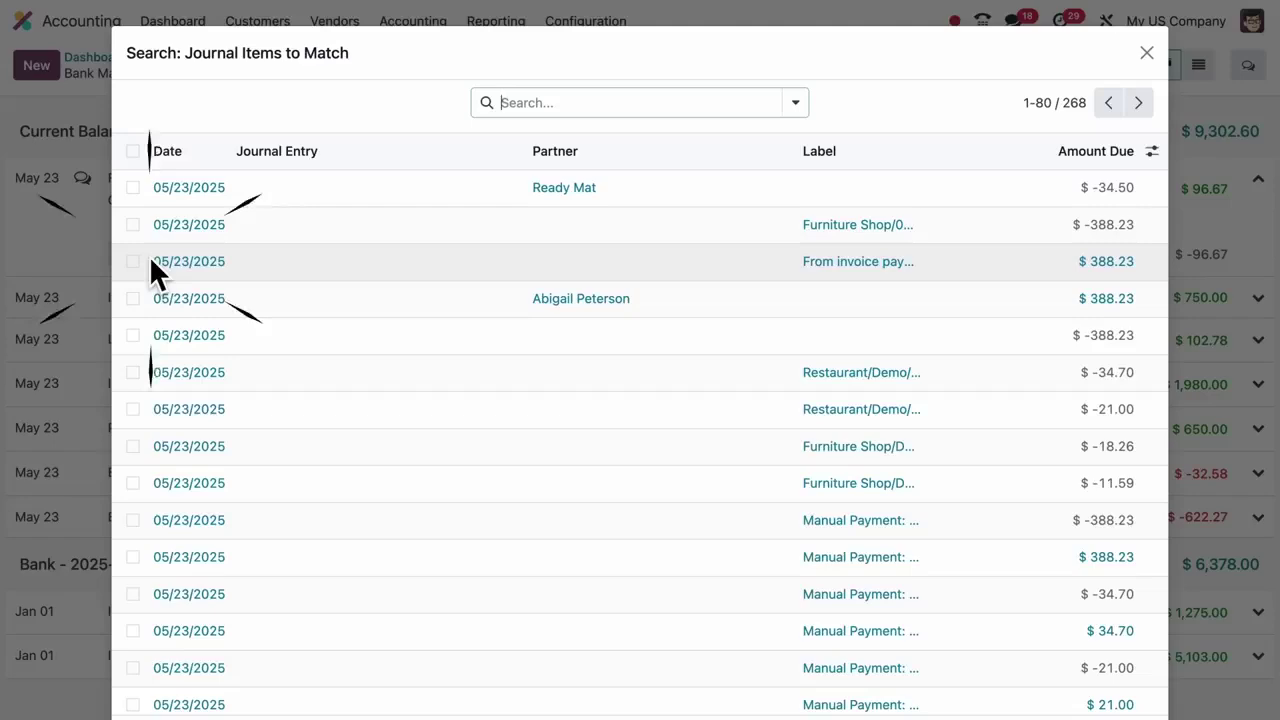
pyautogui.scroll(-2, 151, 270)
pyautogui.scroll(-3, 151, 270)
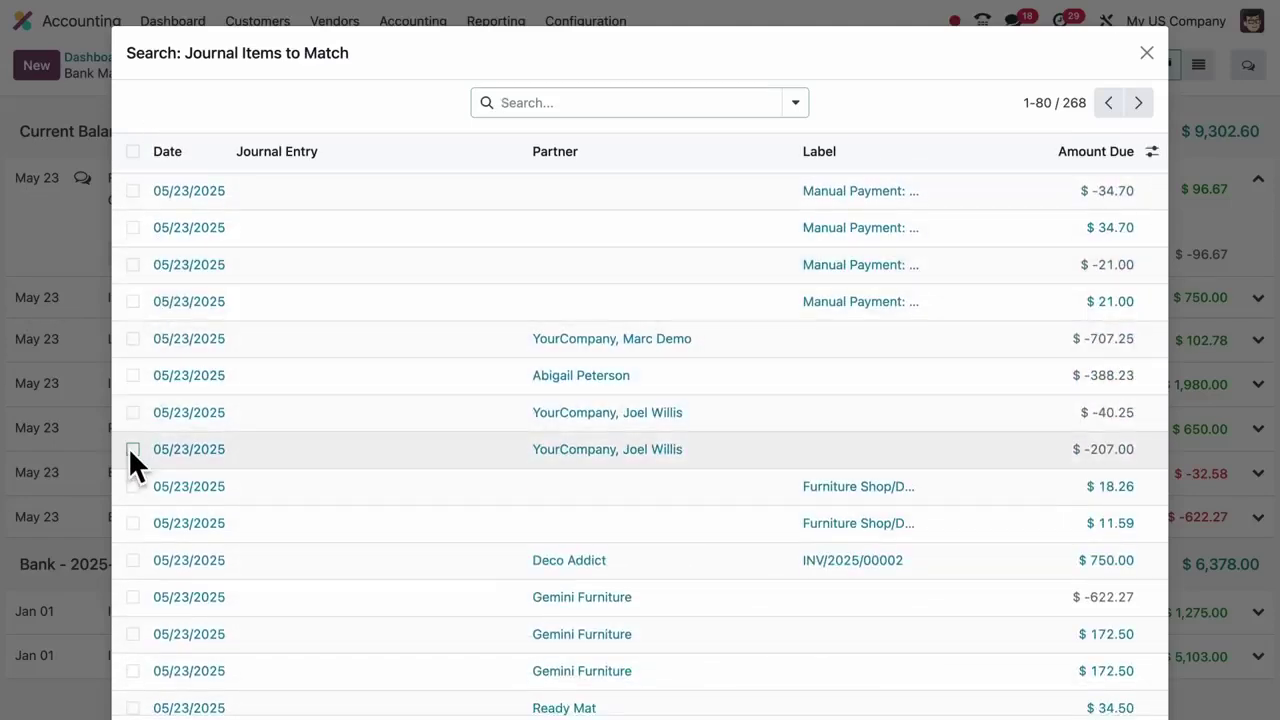
pyautogui.click(133, 449)
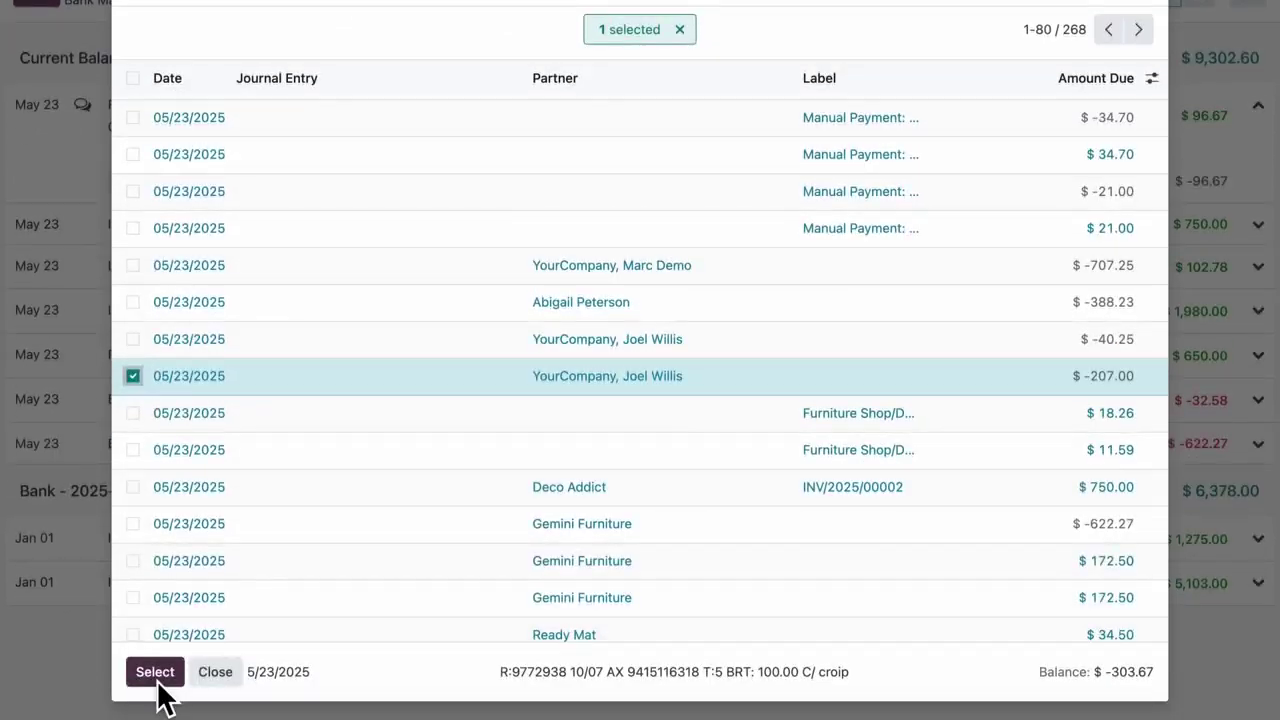
pyautogui.click(155, 683)
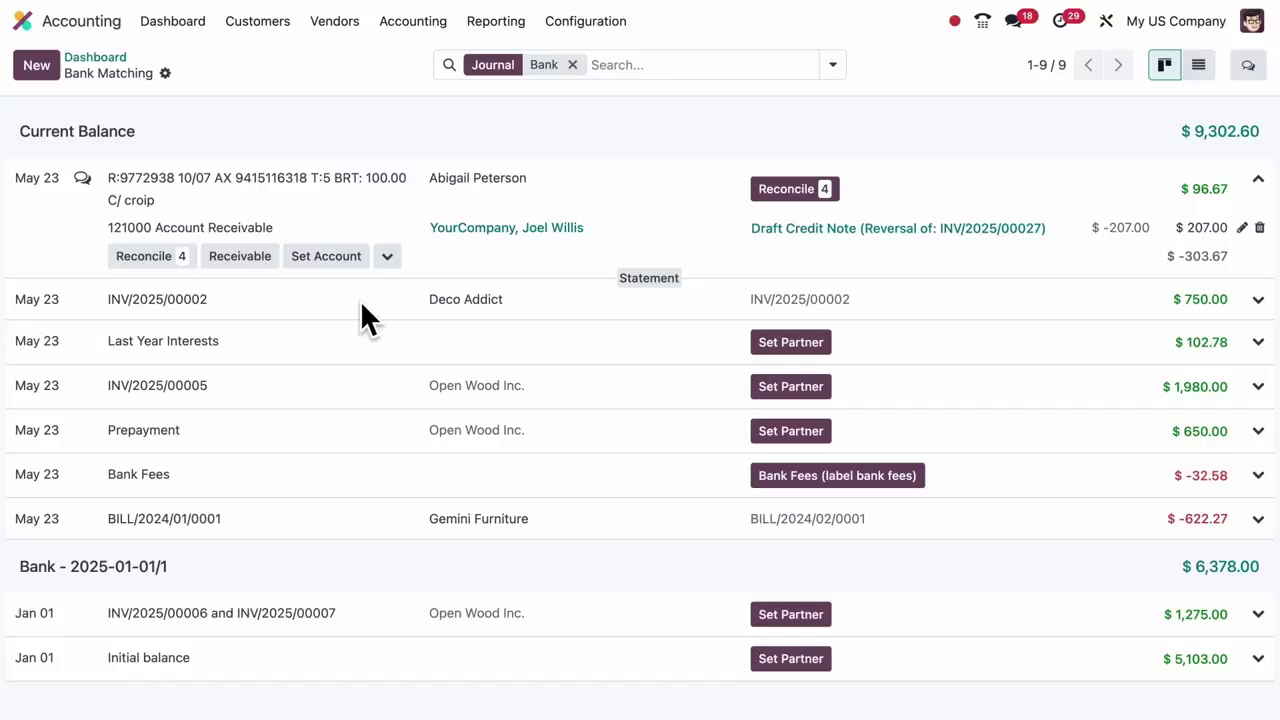
# Step: Expand the INV/2025/00002 and Last Year Interests transactions and view their extra actions
pyautogui.click(360, 300)
pyautogui.click(366, 370)
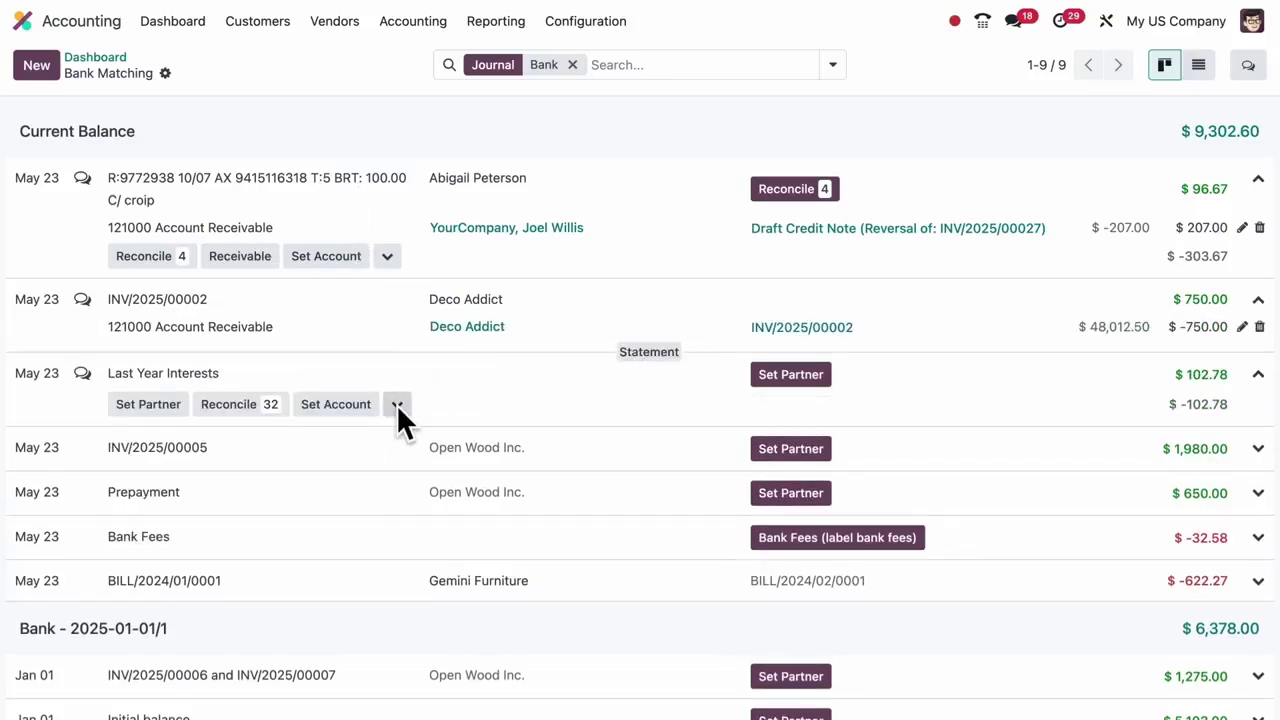
pyautogui.click(396, 404)
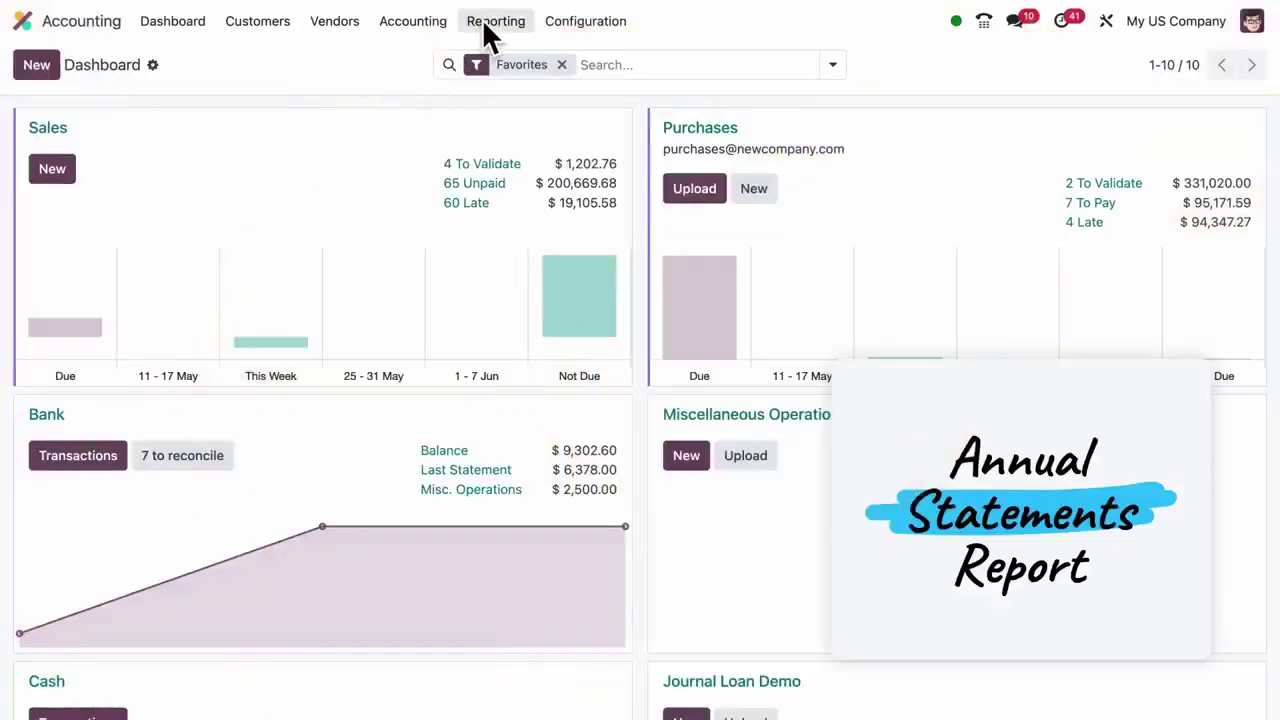
# Step: Open the Annual Statements report and show the Trial Balance view
pyautogui.click(487, 22)
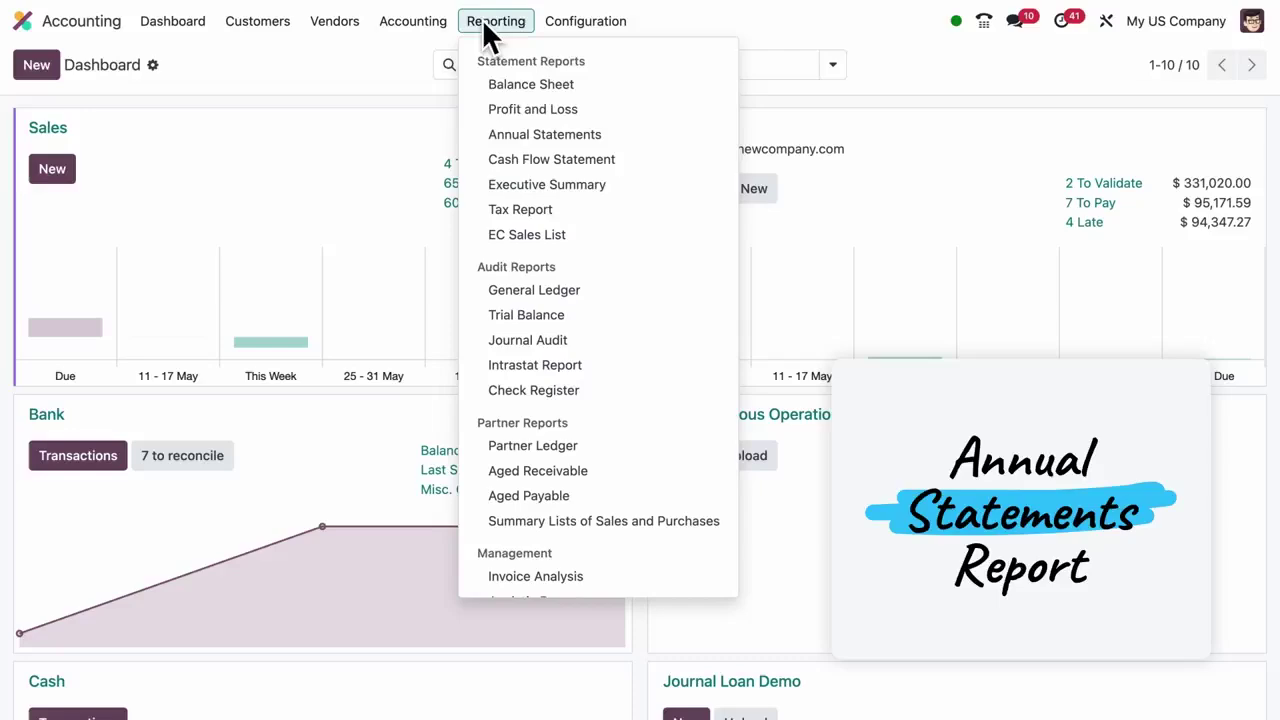
pyautogui.click(606, 136)
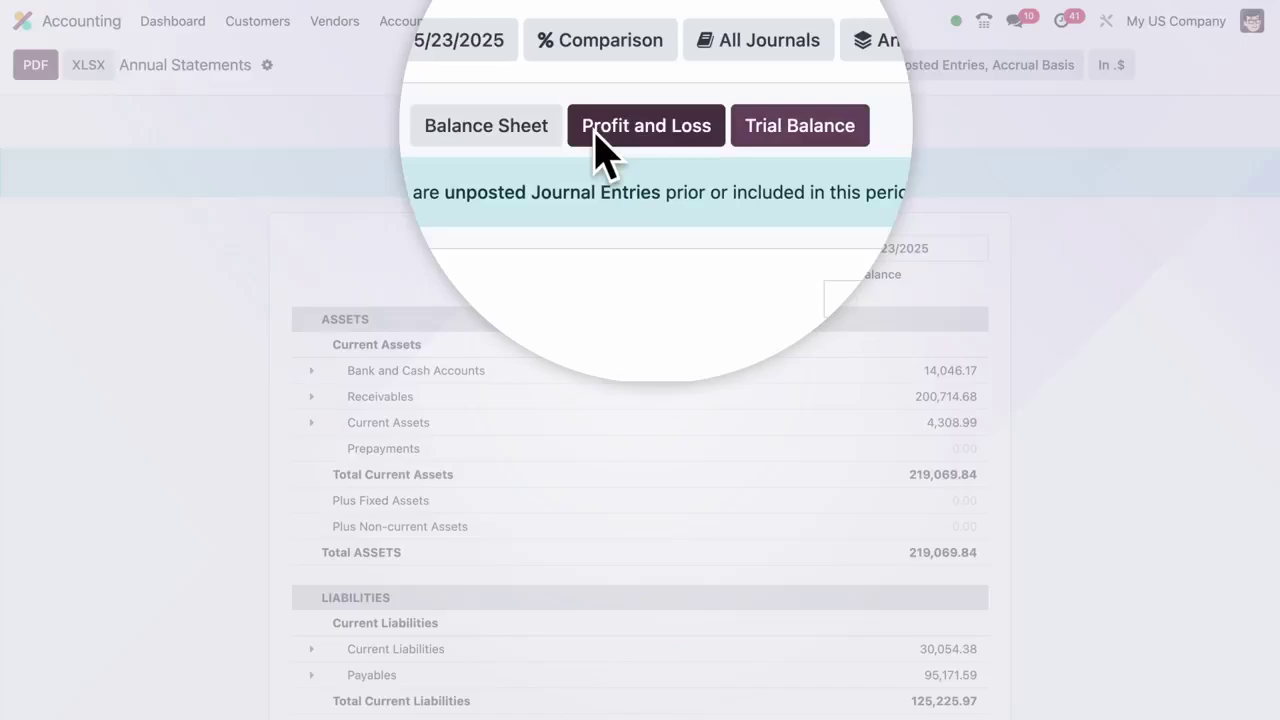
pyautogui.click(752, 155)
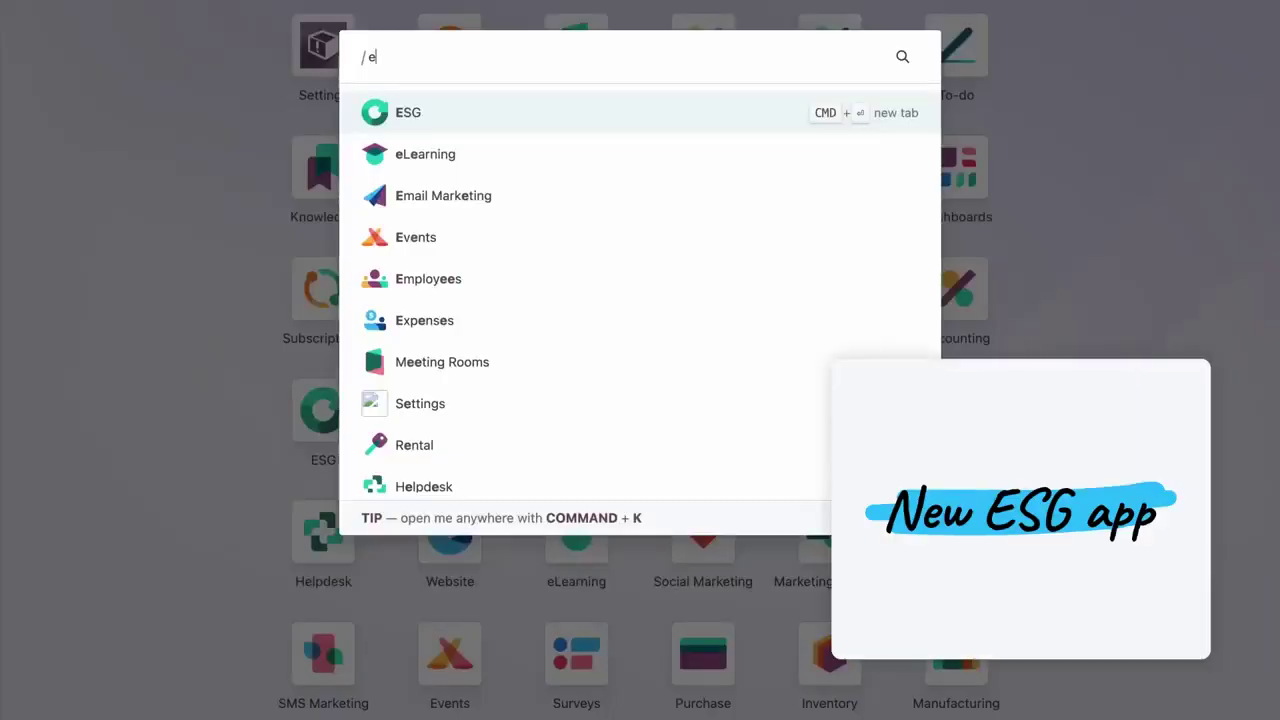
# Step: Launch ESG, check Electricity Consumption's three assignment rules, then list the 38 emitted emissions
pyautogui.write('s')
pyautogui.press('Return')
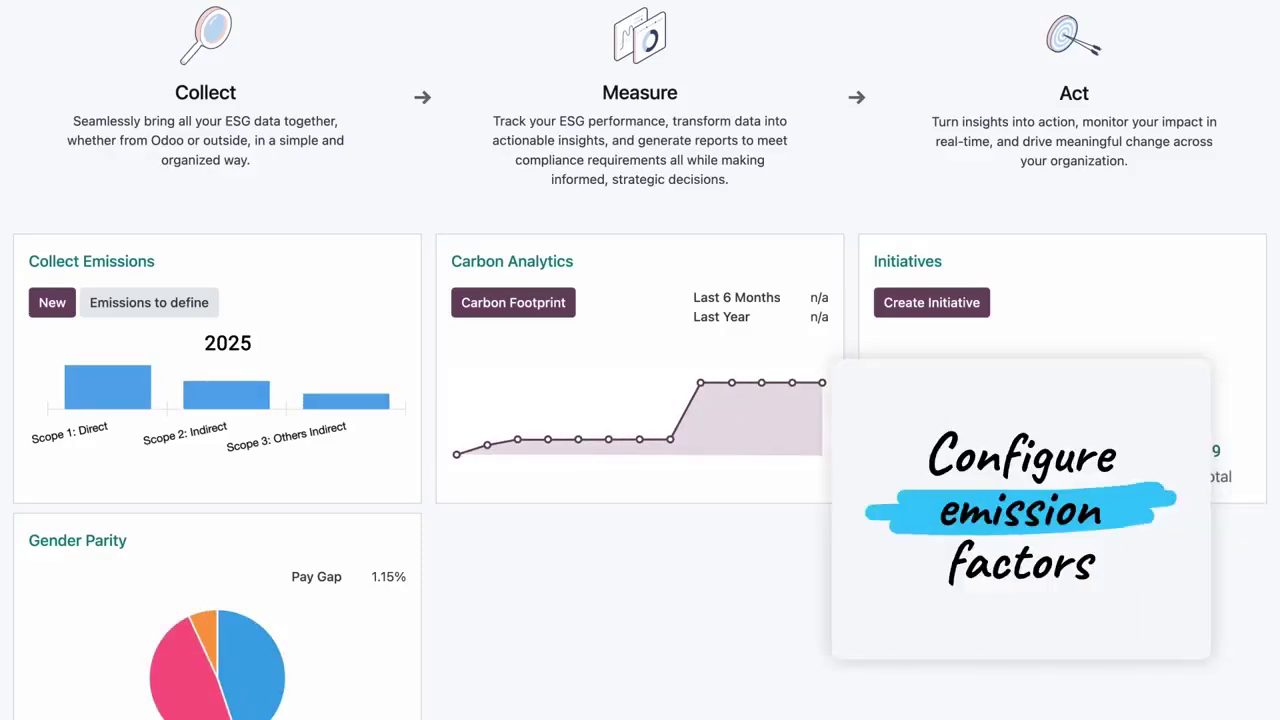
pyautogui.scroll(2, 246, 243)
pyautogui.click(412, 28)
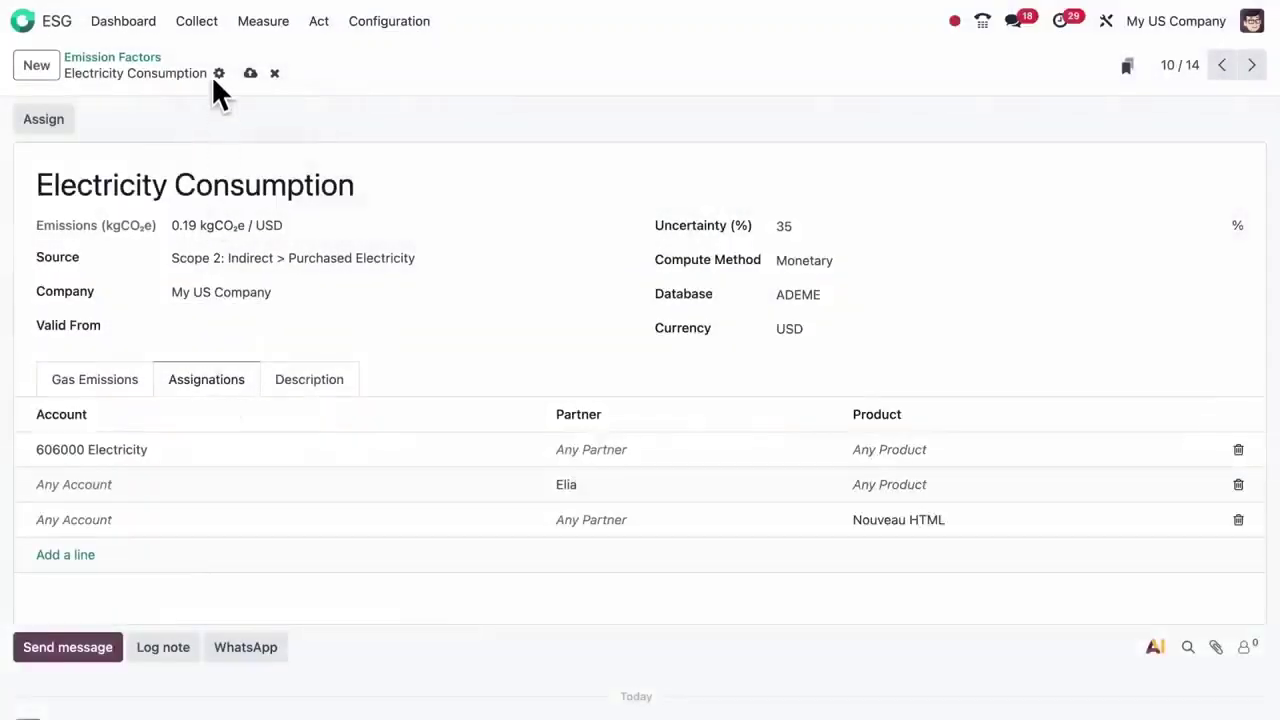
pyautogui.click(205, 22)
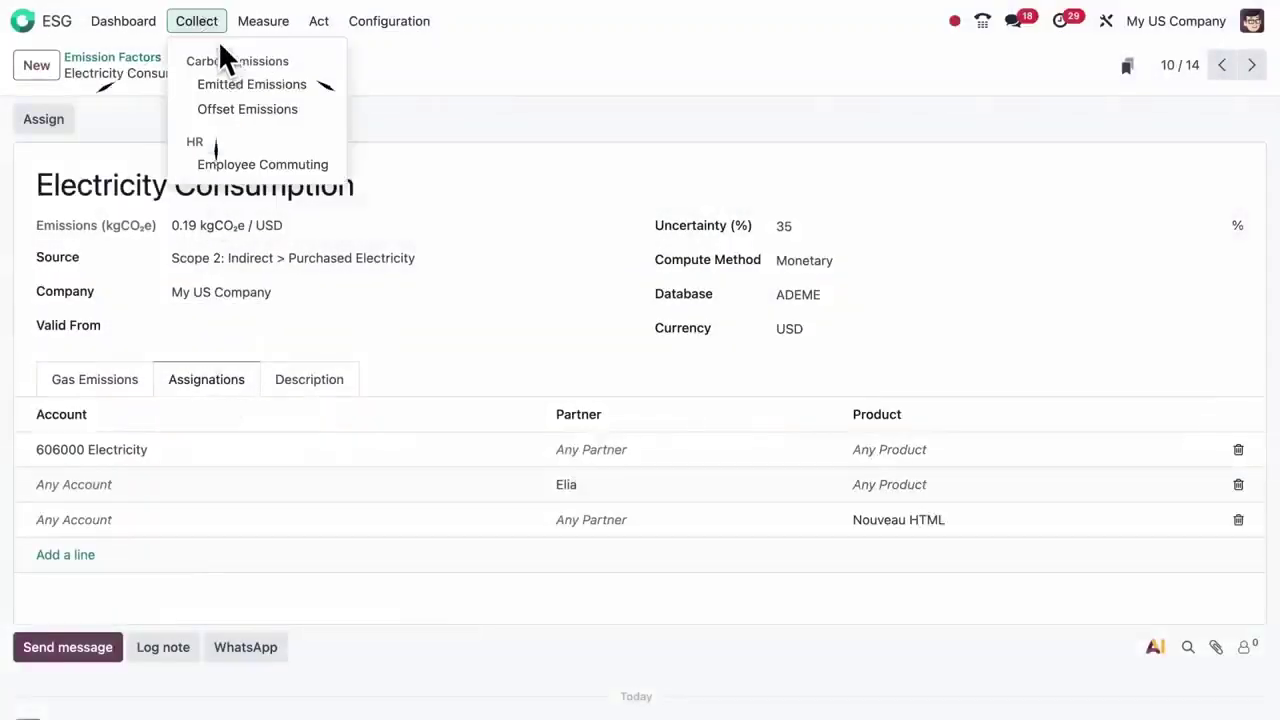
pyautogui.click(296, 84)
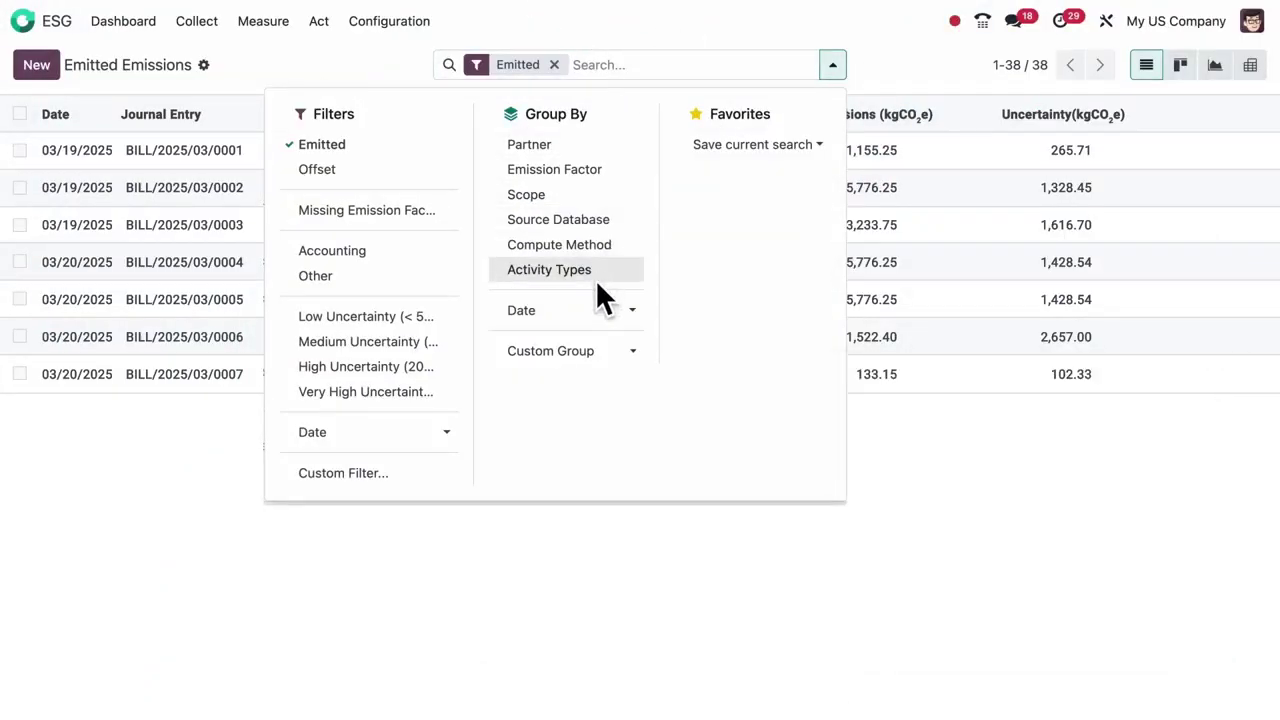
# Step: Group the emitted emissions by quarter
pyautogui.click(590, 308)
pyautogui.click(600, 358)
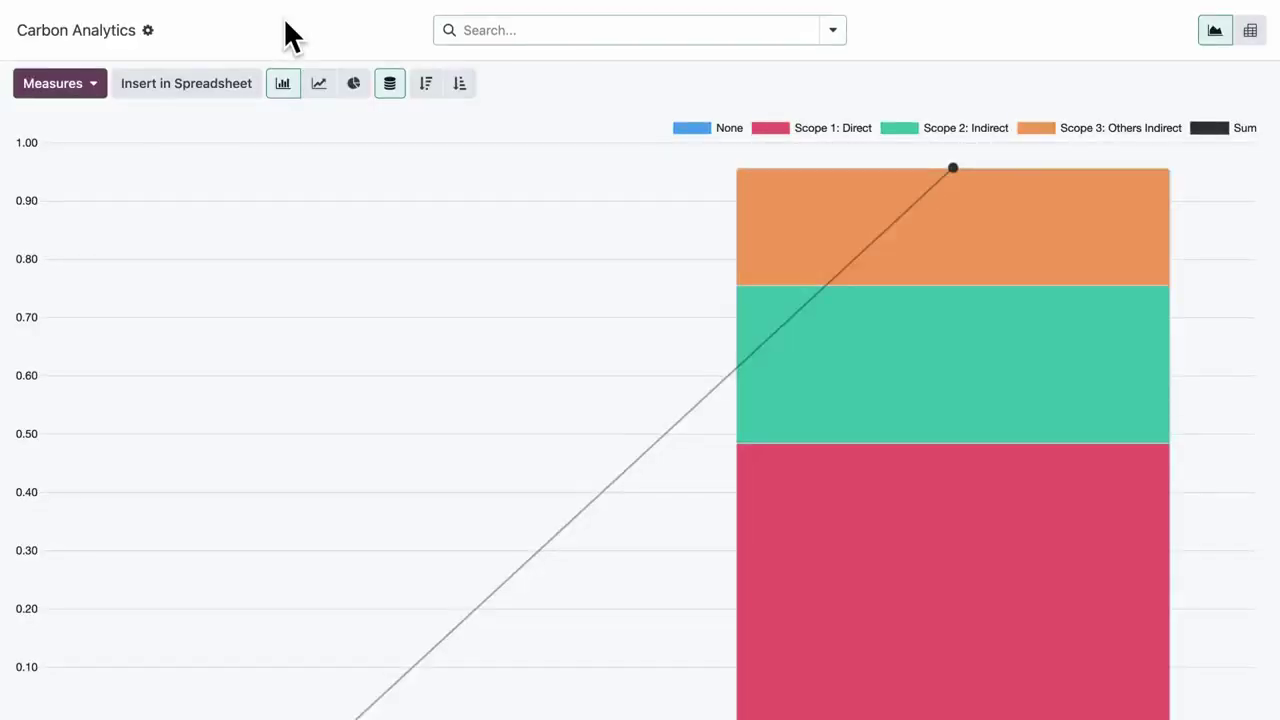
pyautogui.scroll(1, 285, 35)
# Step: Open the Carbon Footprint report and expand Scope 1, Scope 2 with Purchased Electricity, and Scope 3
pyautogui.click(270, 25)
pyautogui.click(250, 108)
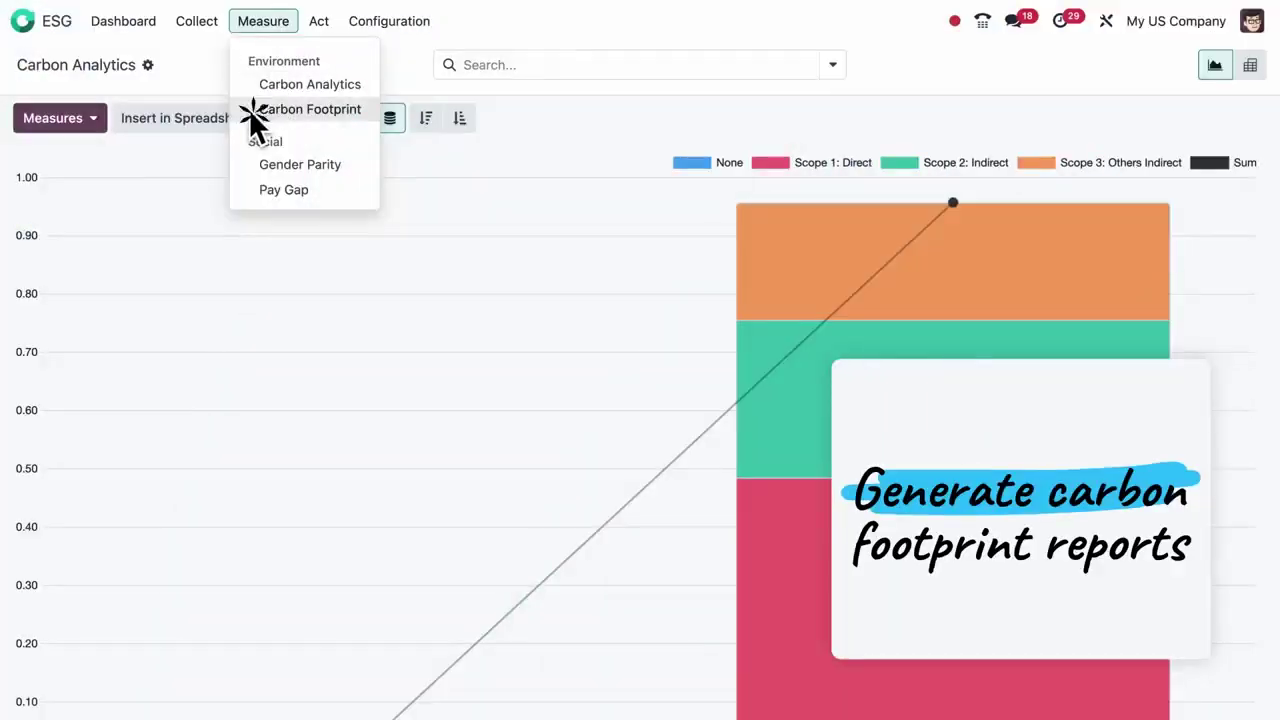
pyautogui.click(310, 272)
pyautogui.click(310, 350)
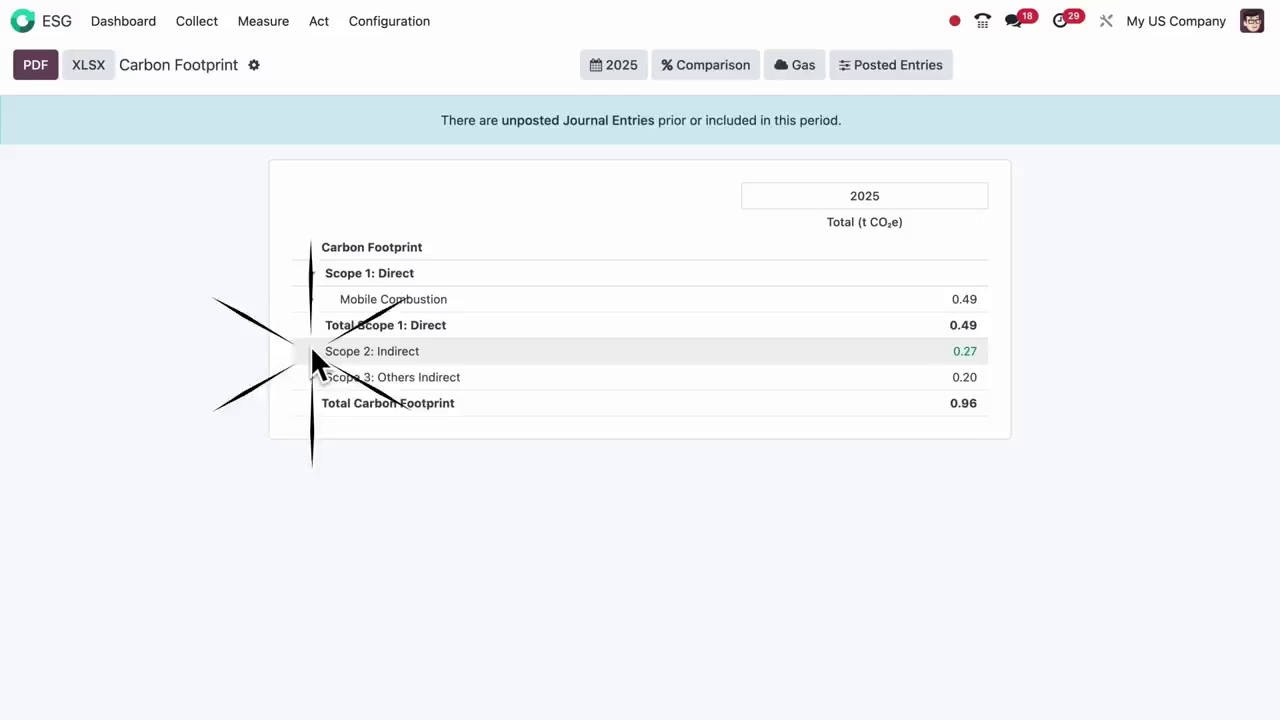
pyautogui.click(312, 377)
pyautogui.click(312, 478)
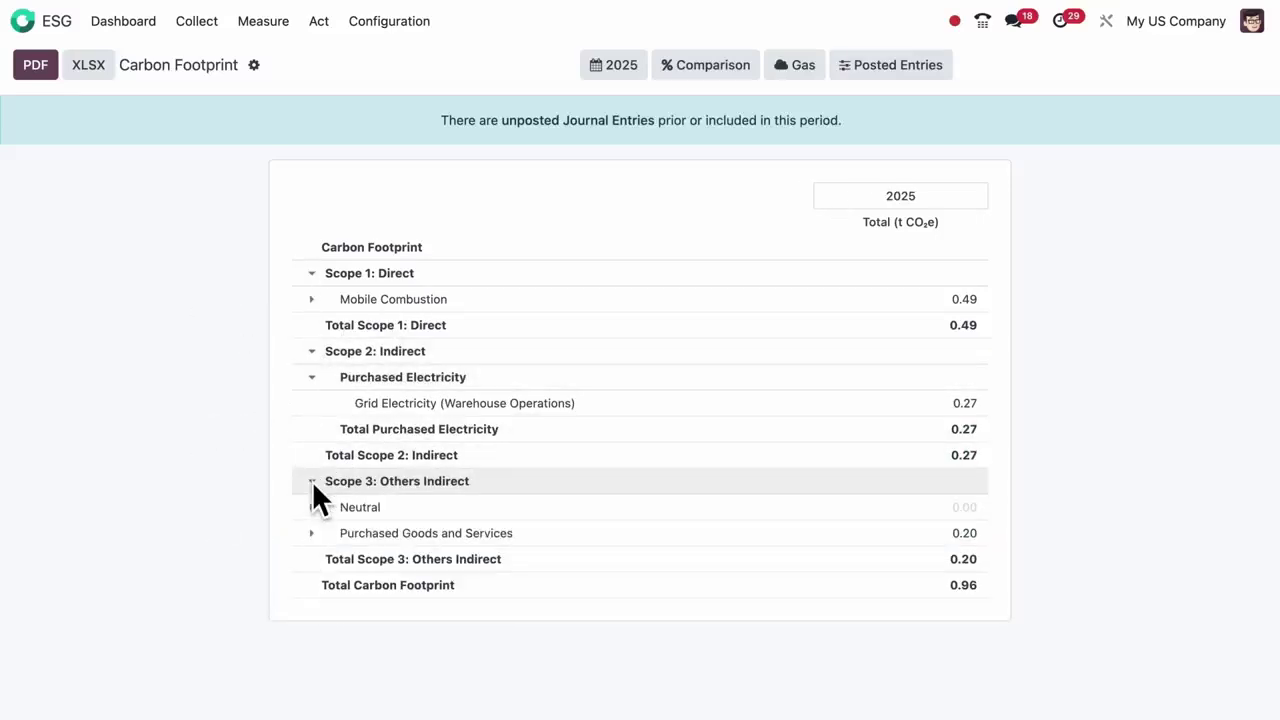
pyautogui.click(285, 35)
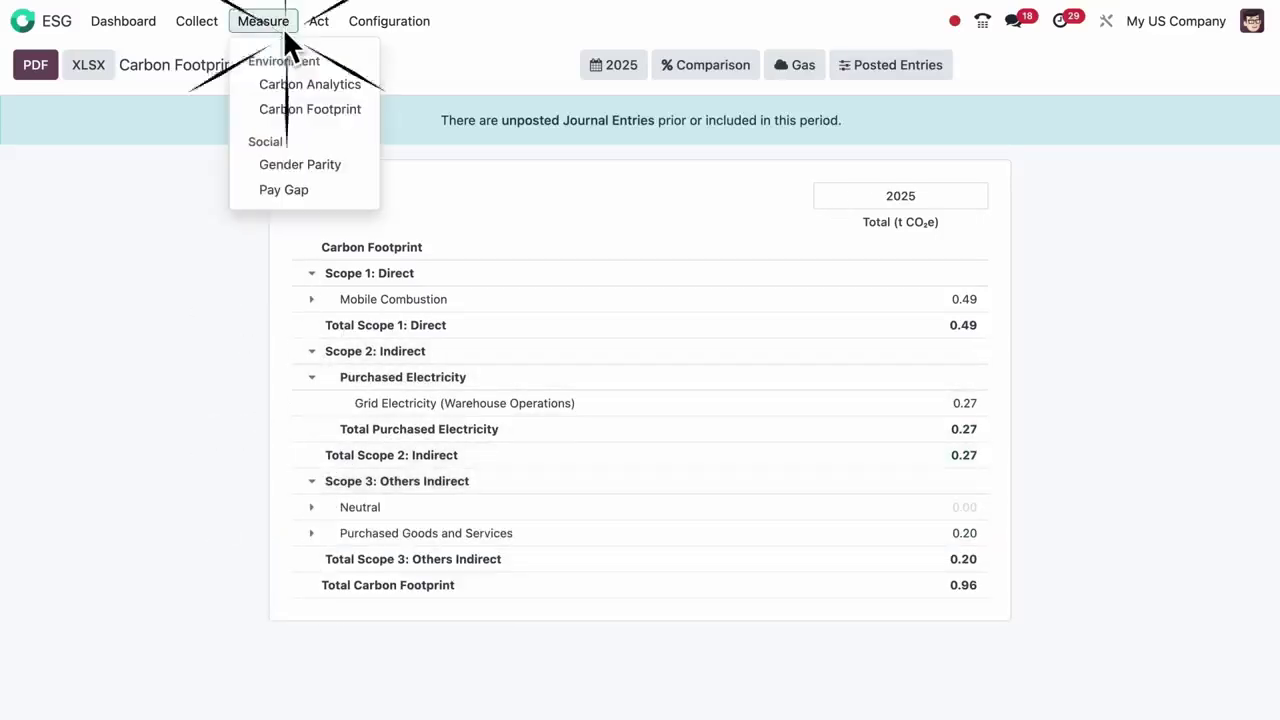
# Step: Show the Gender Parity chart grouped by Job Position, then by Gender
pyautogui.click(245, 163)
pyautogui.click(549, 36)
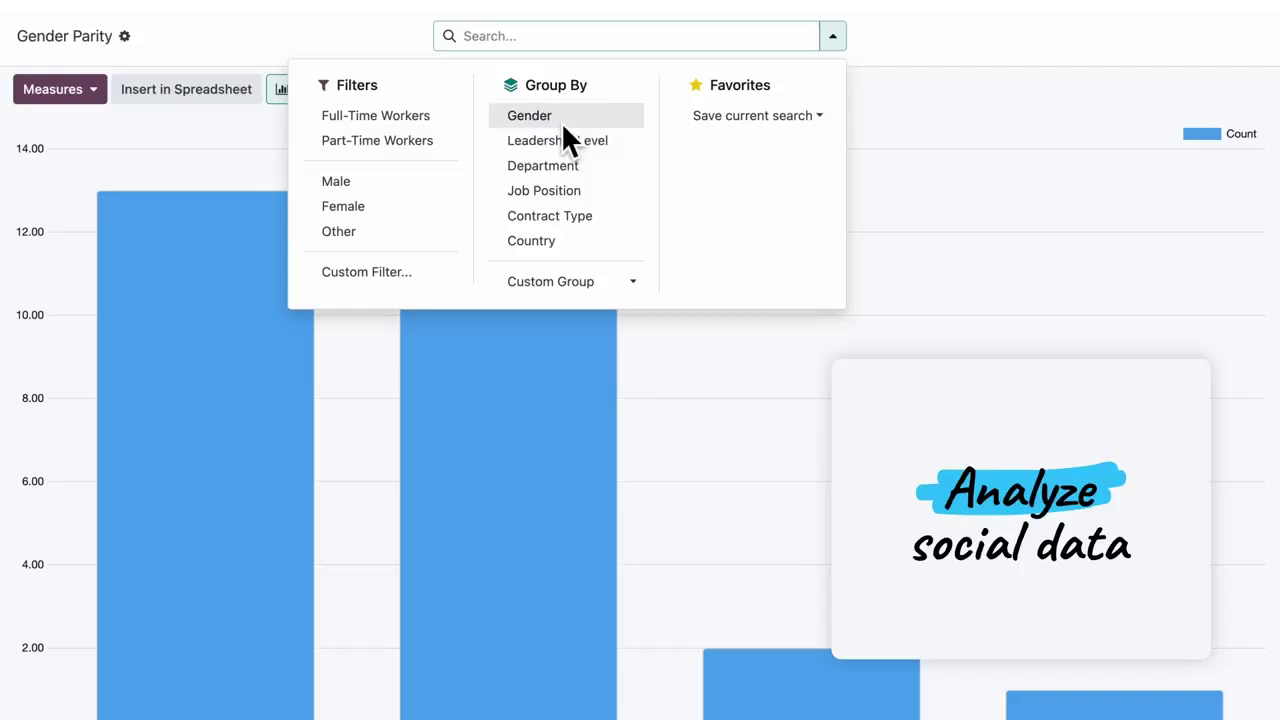
pyautogui.click(585, 190)
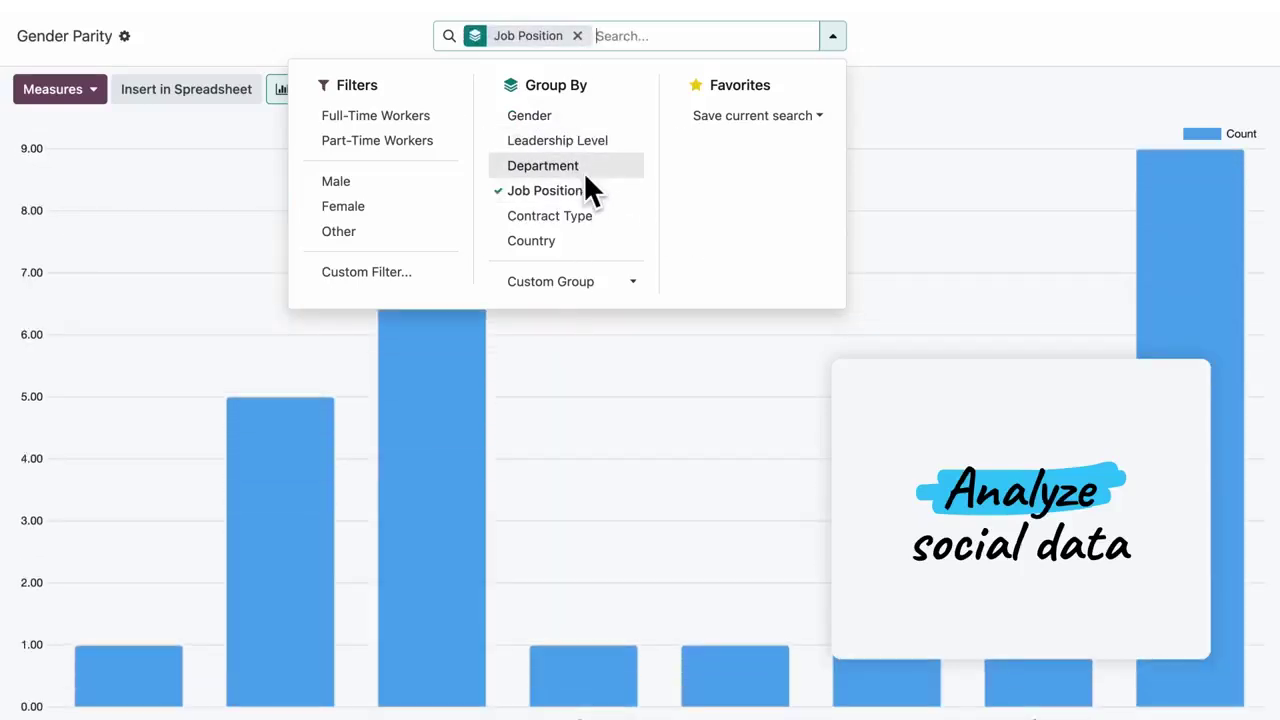
pyautogui.click(587, 116)
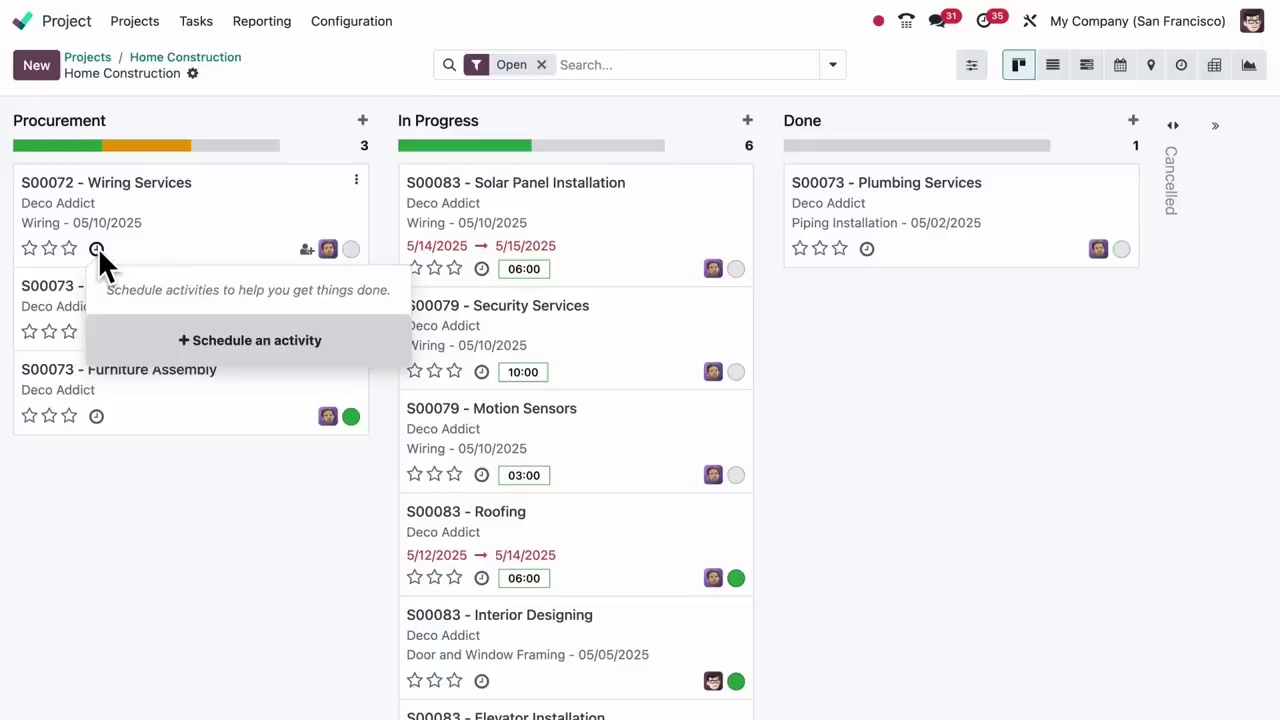
# Step: Schedule an activity on the Wiring Services task, trying Call, Meeting, To-Do and Upload Document types
pyautogui.click(134, 315)
pyautogui.click(405, 242)
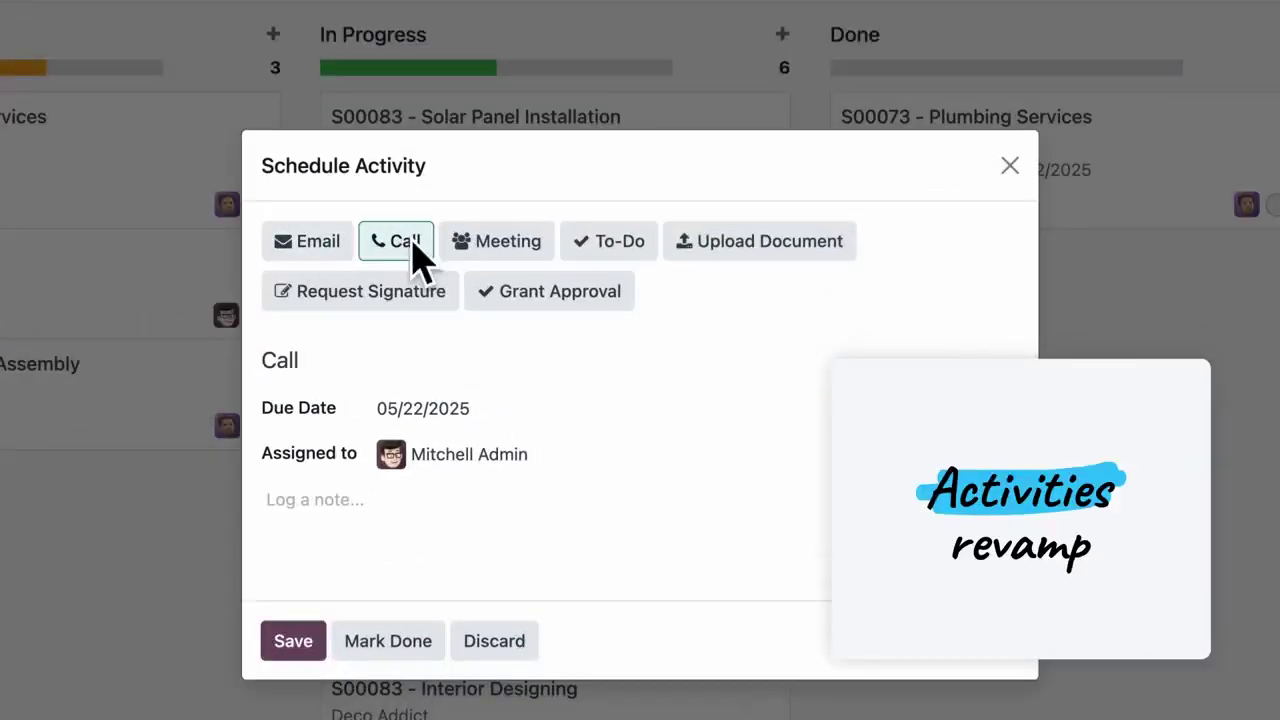
pyautogui.click(505, 245)
pyautogui.click(612, 245)
pyautogui.click(730, 248)
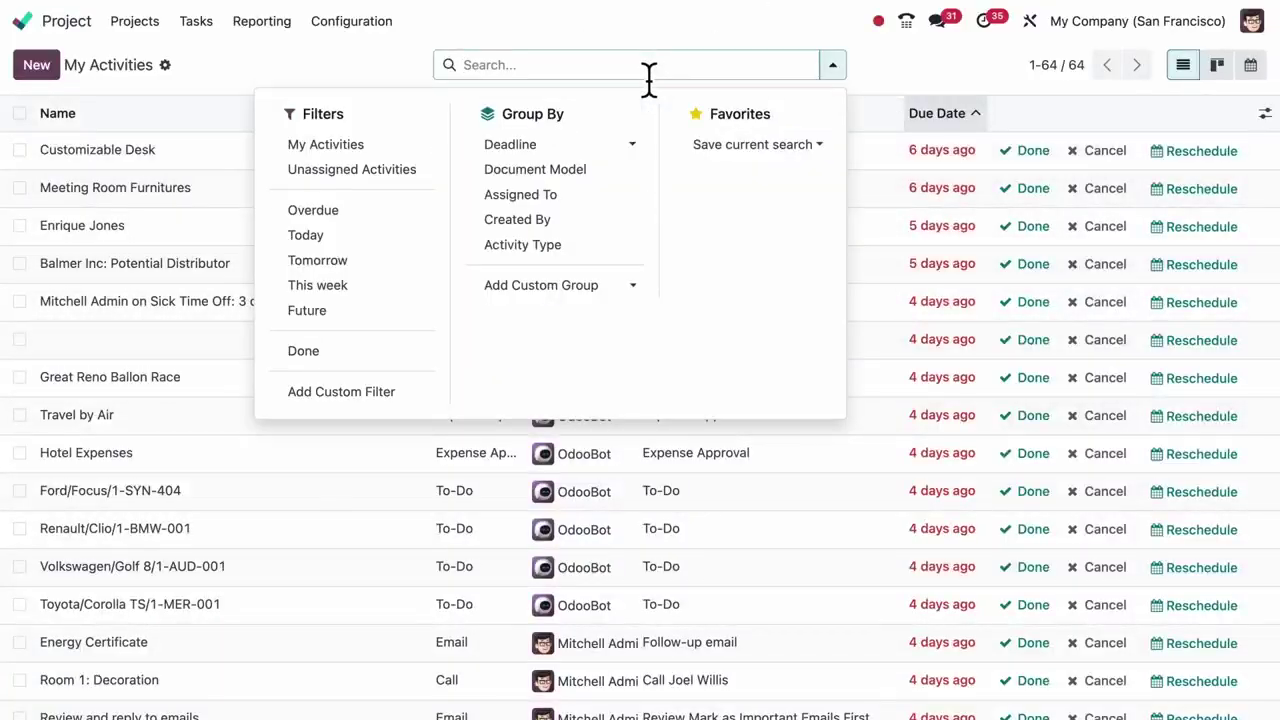
# Step: Filter activities to Today and Tomorrow, postpone the first to next week, and mark two done
pyautogui.click(394, 233)
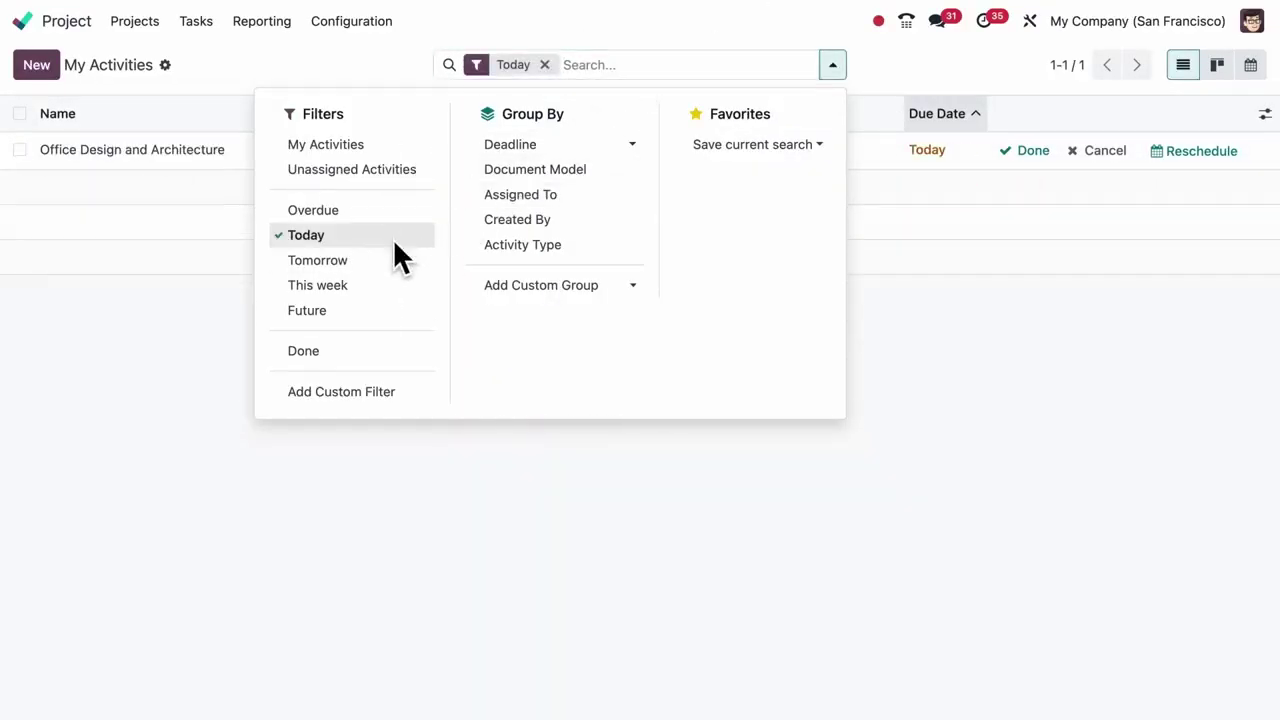
pyautogui.click(393, 257)
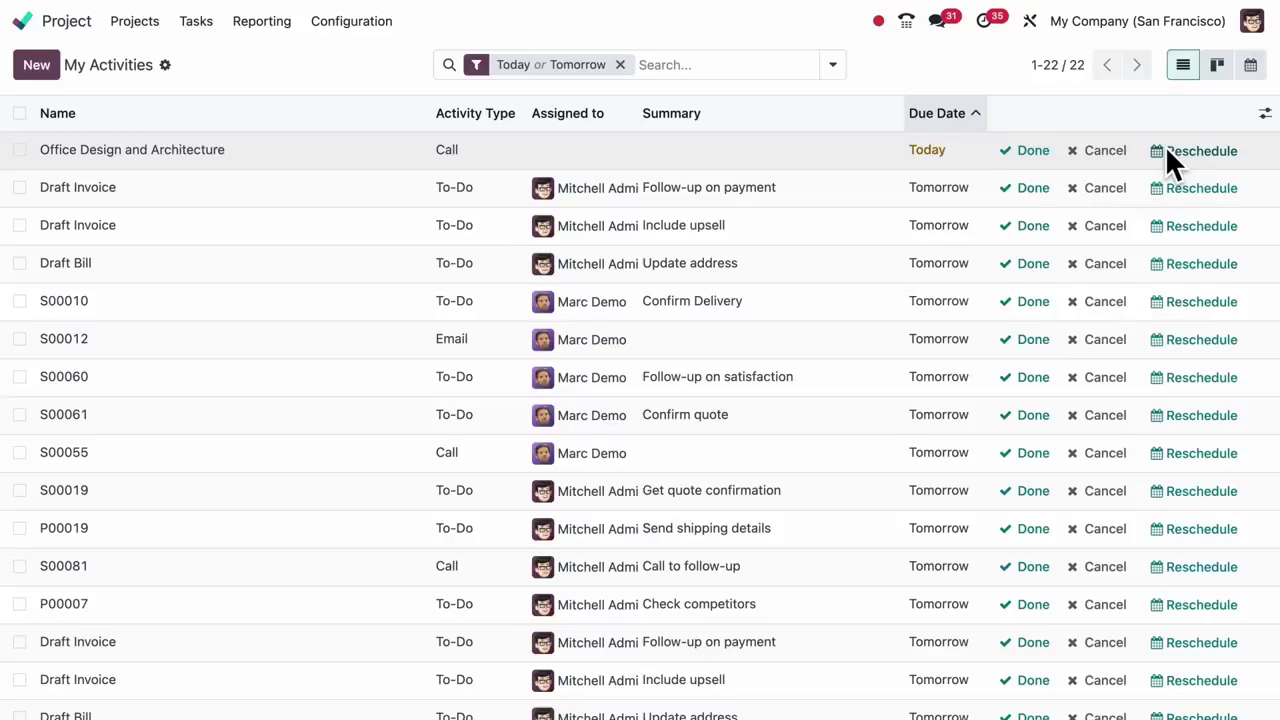
pyautogui.click(1190, 150)
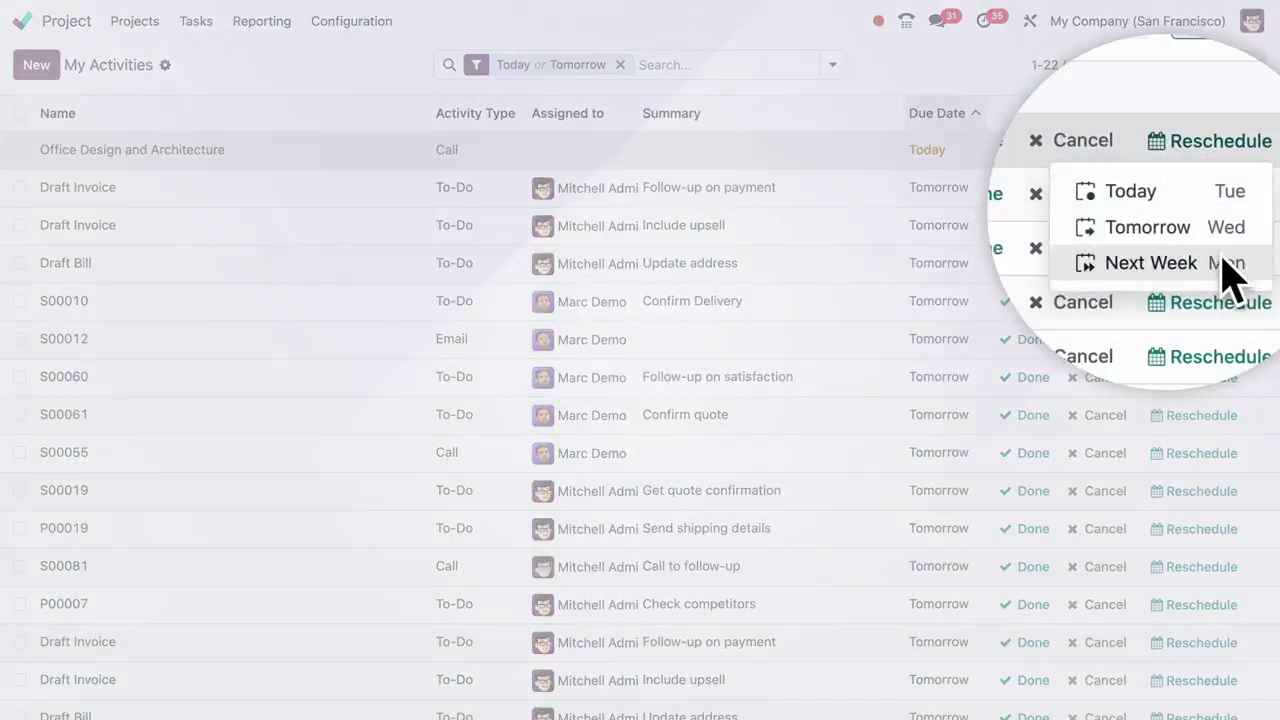
pyautogui.click(1202, 235)
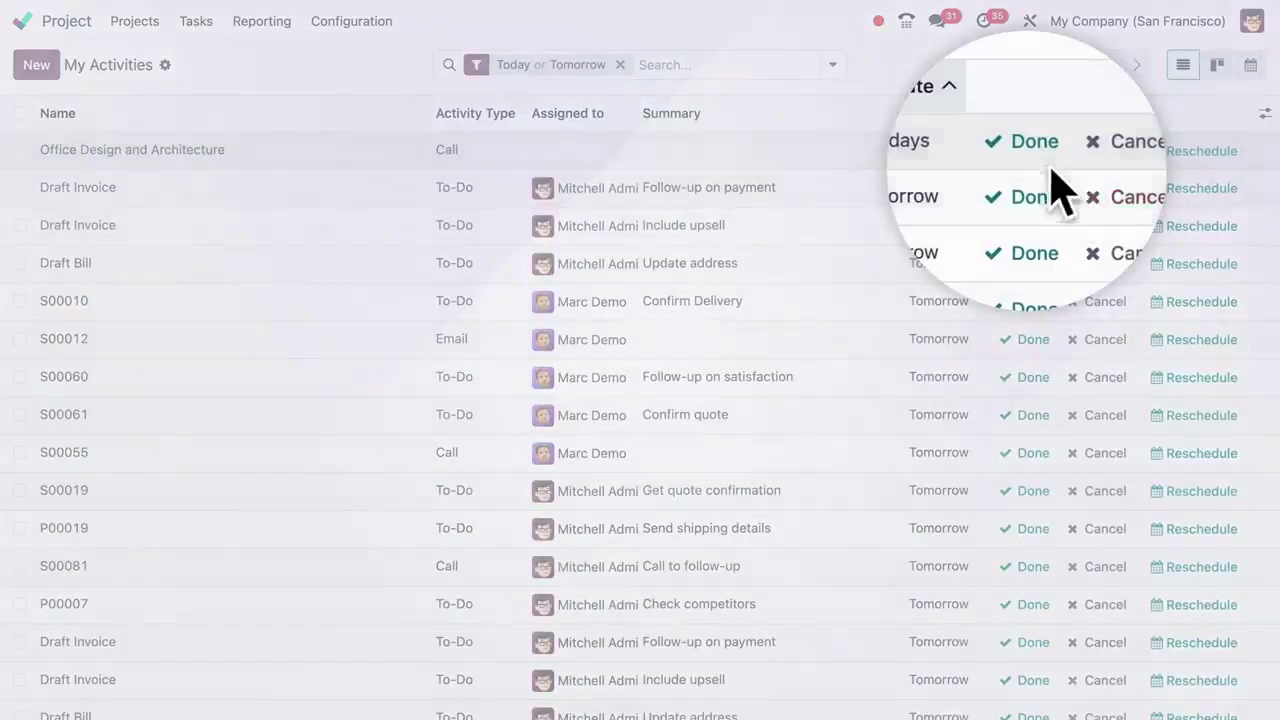
pyautogui.click(1031, 150)
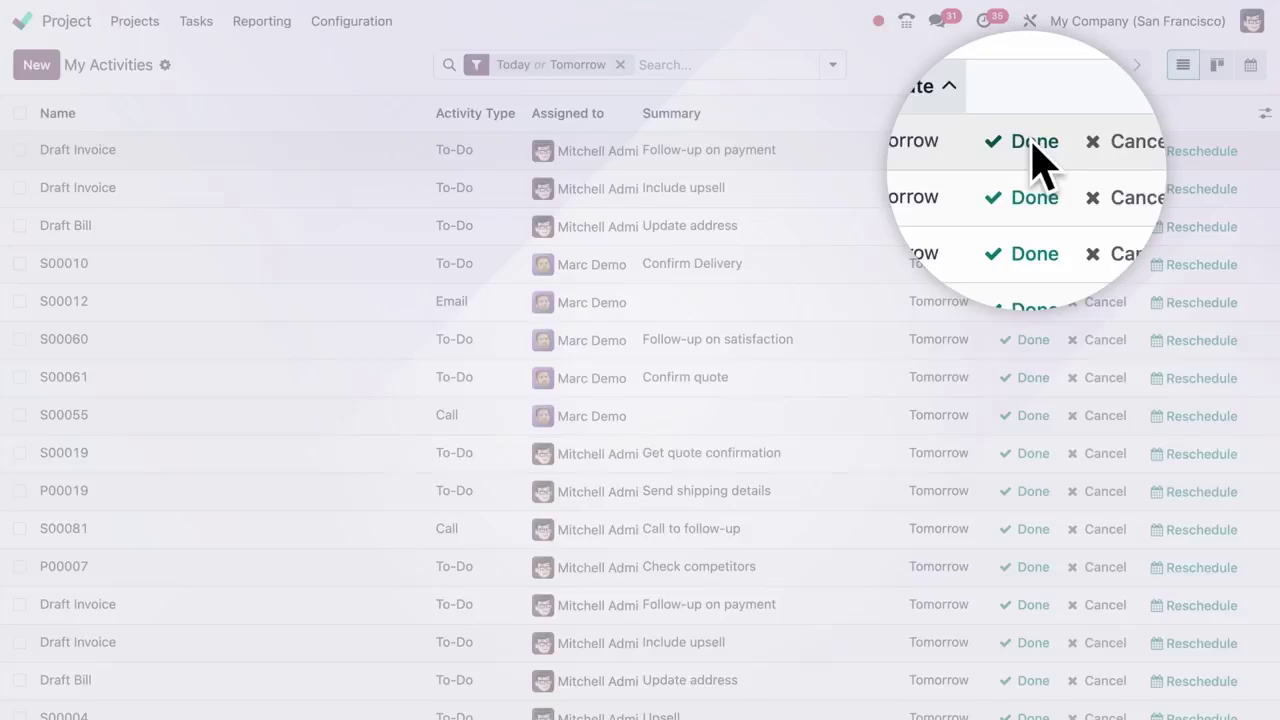
pyautogui.click(1030, 150)
# Step: Replace the date filter with the Done filter and begin saving the search as a favourite
pyautogui.click(789, 66)
pyautogui.press('BackSpace')
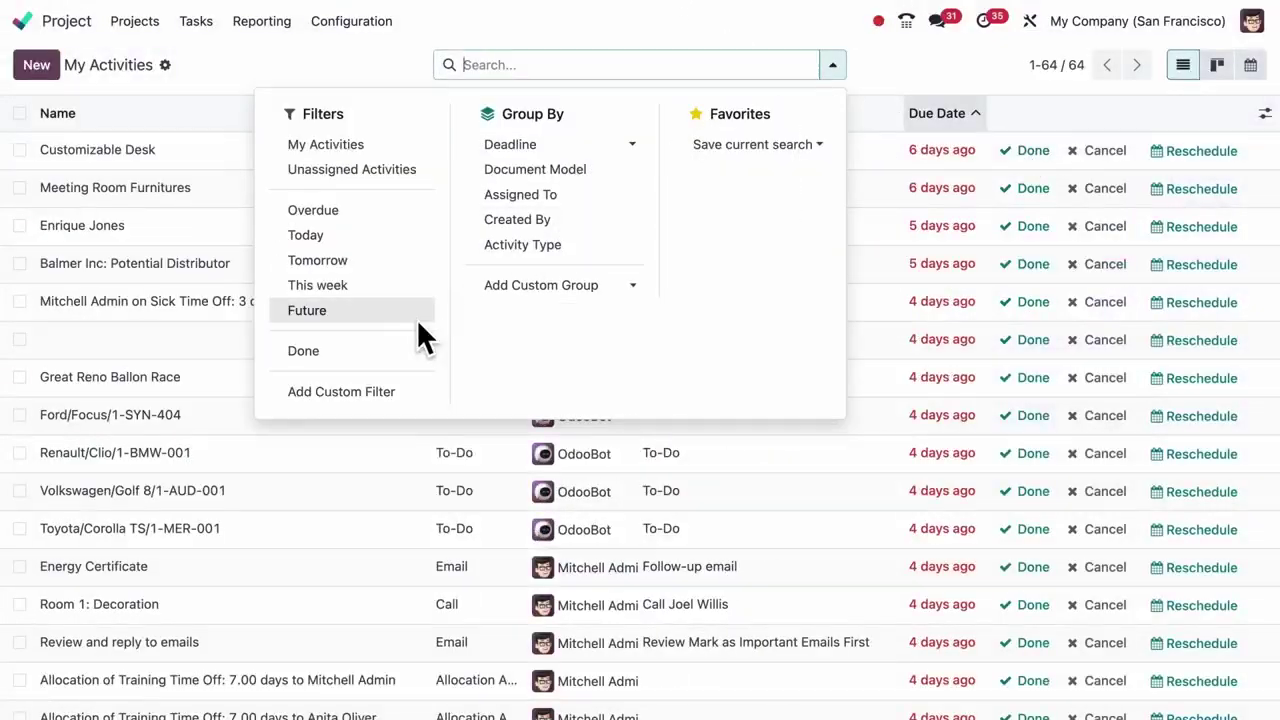
pyautogui.click(371, 344)
pyautogui.click(375, 57)
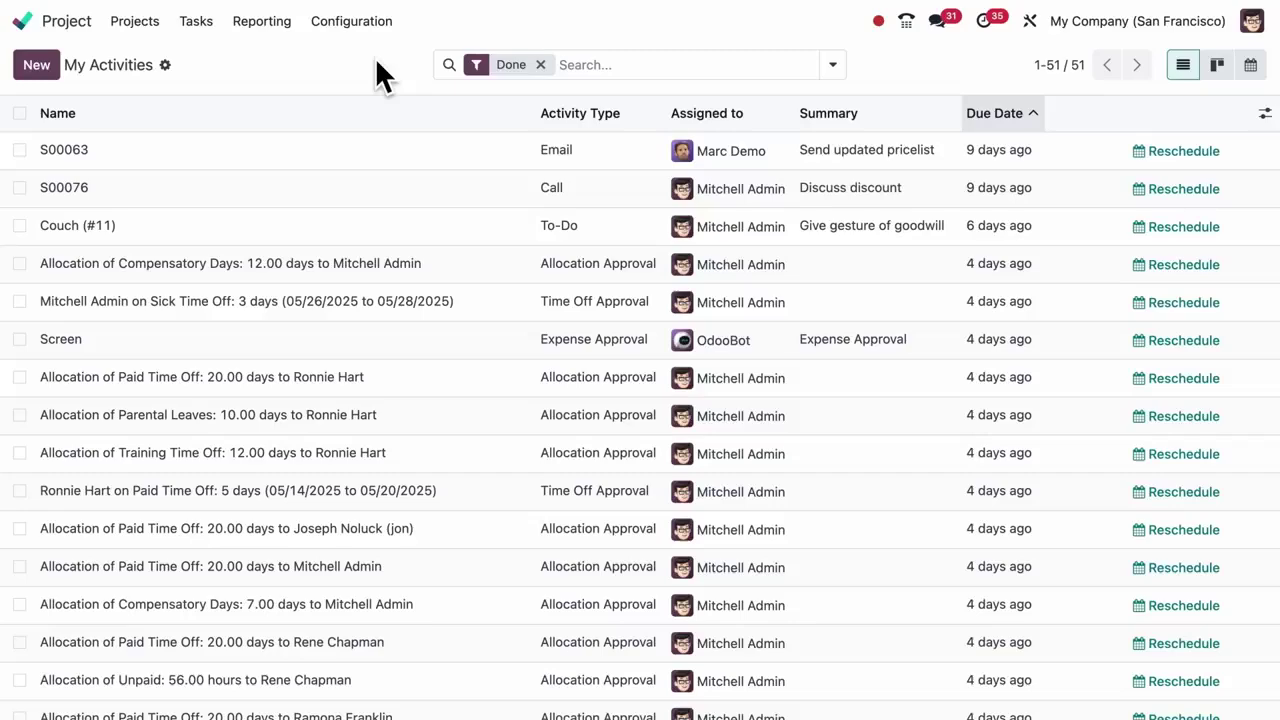
pyautogui.click(591, 70)
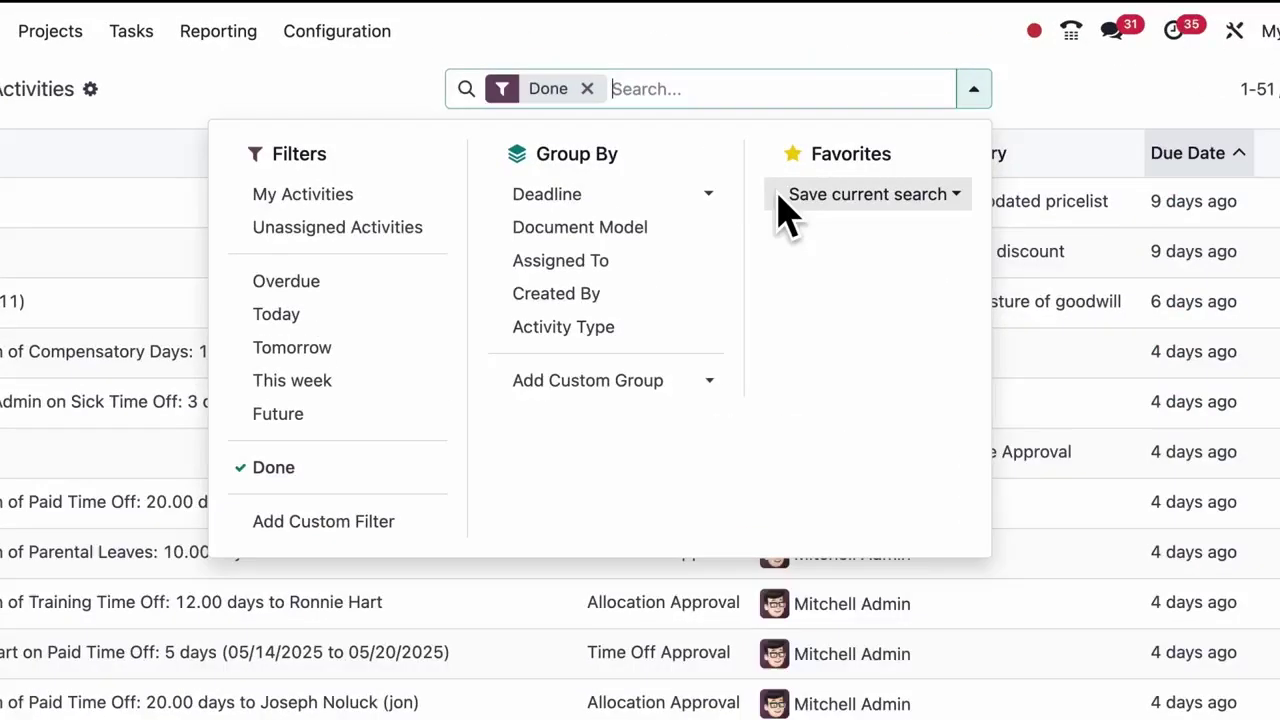
pyautogui.click(782, 196)
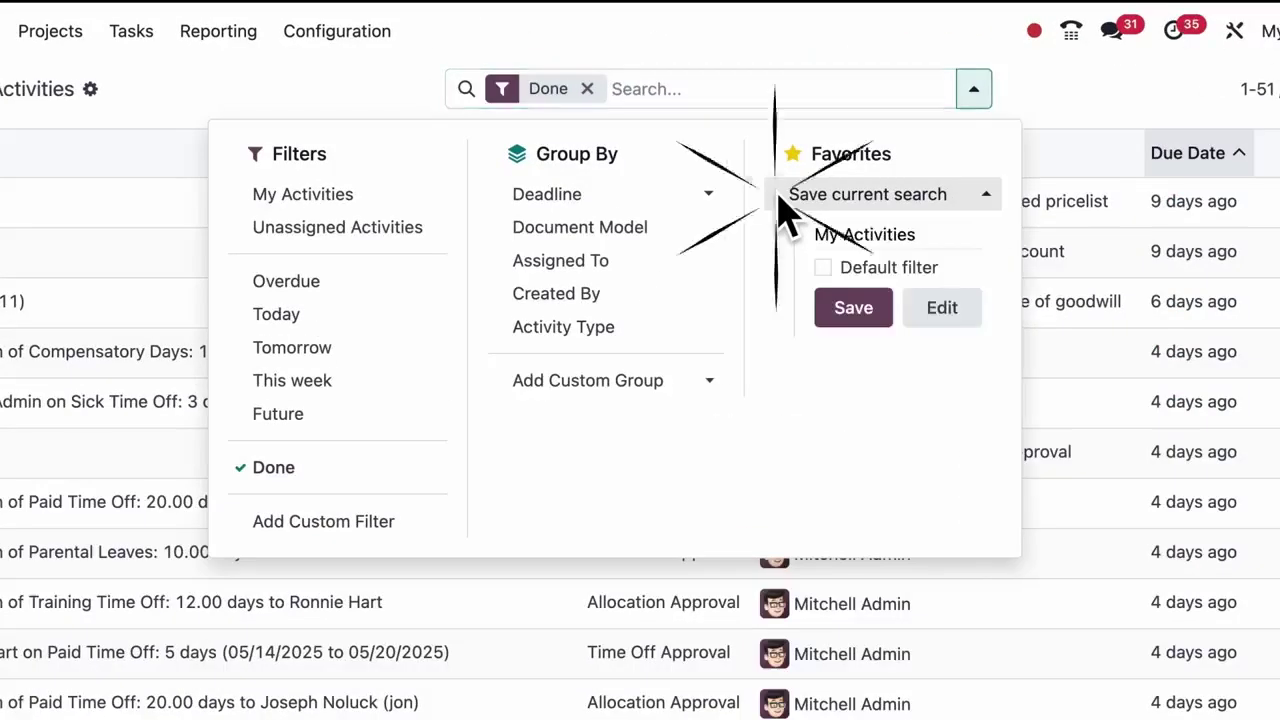
# Step: Save the My Activities favourite and add two more users to its Shared with list
pyautogui.click(843, 300)
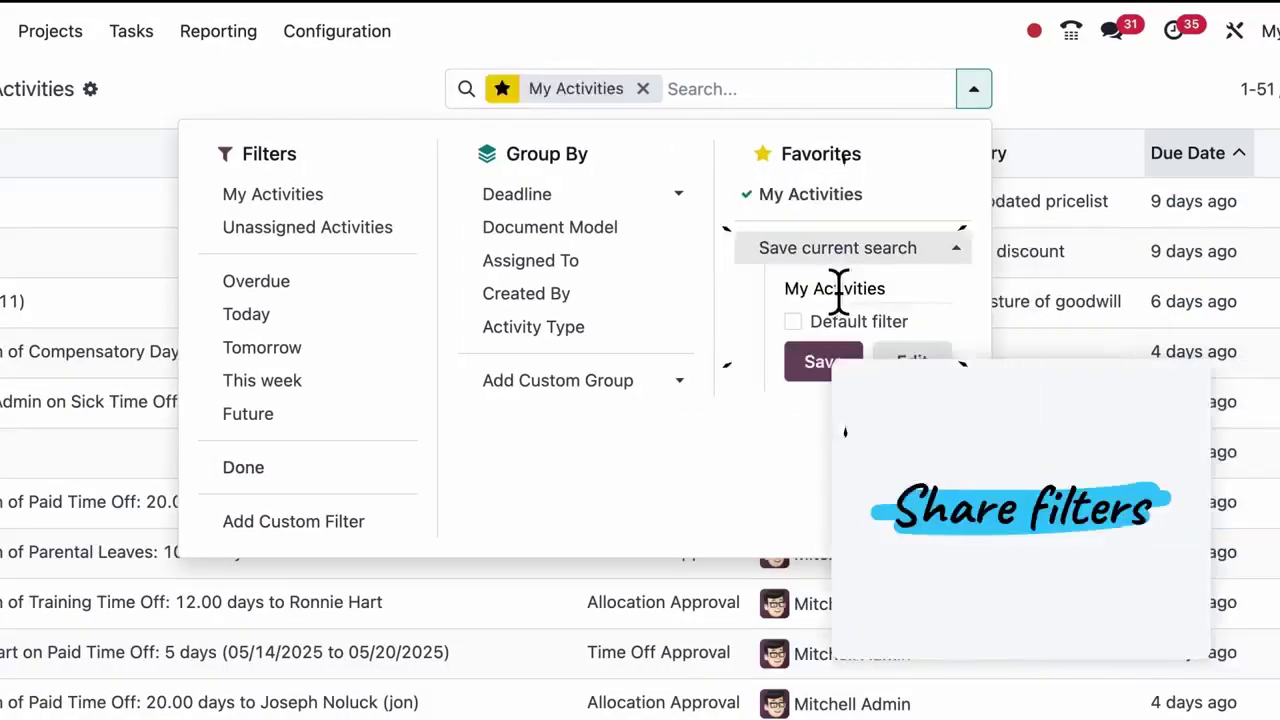
pyautogui.click(938, 194)
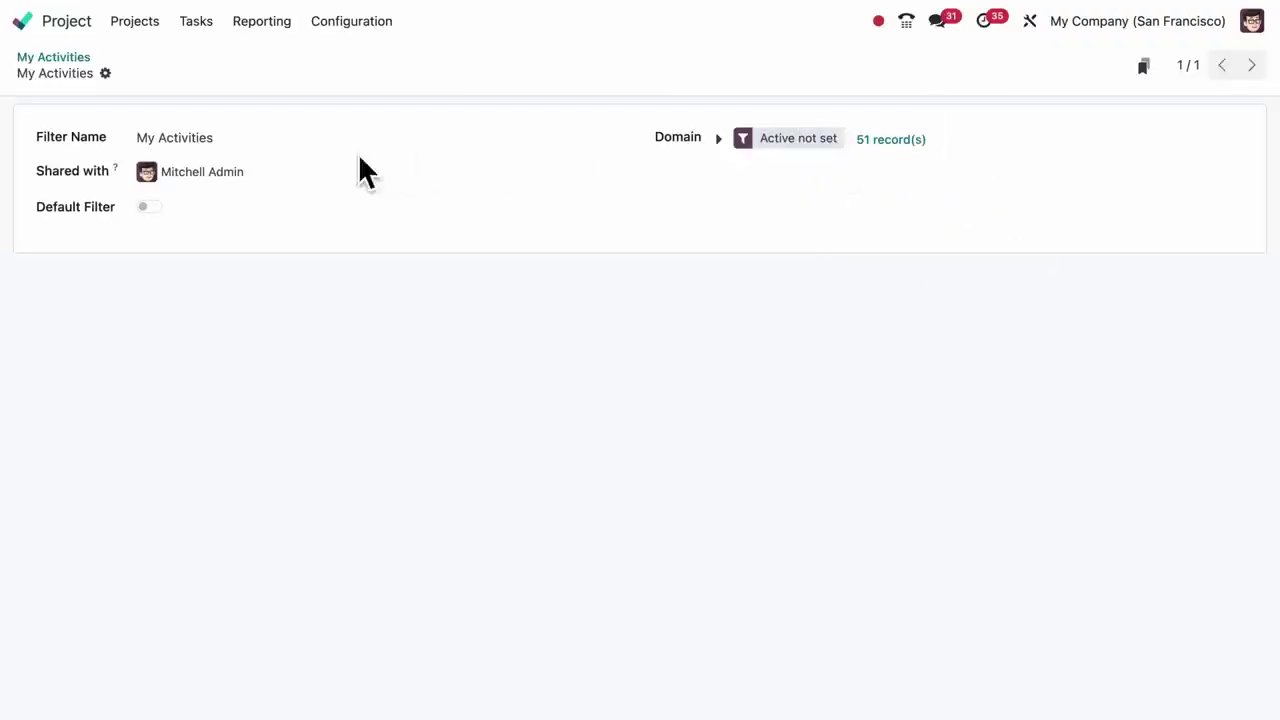
pyautogui.click(306, 180)
pyautogui.click(409, 290)
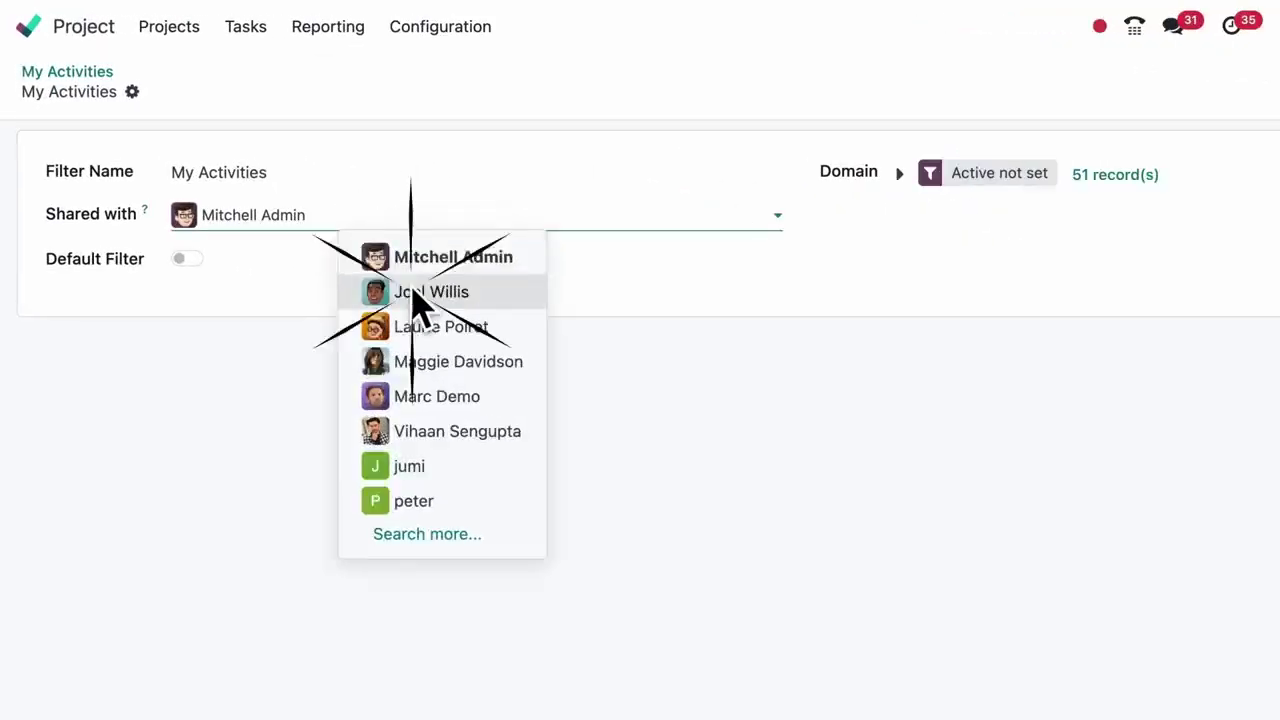
pyautogui.click(486, 218)
pyautogui.click(586, 362)
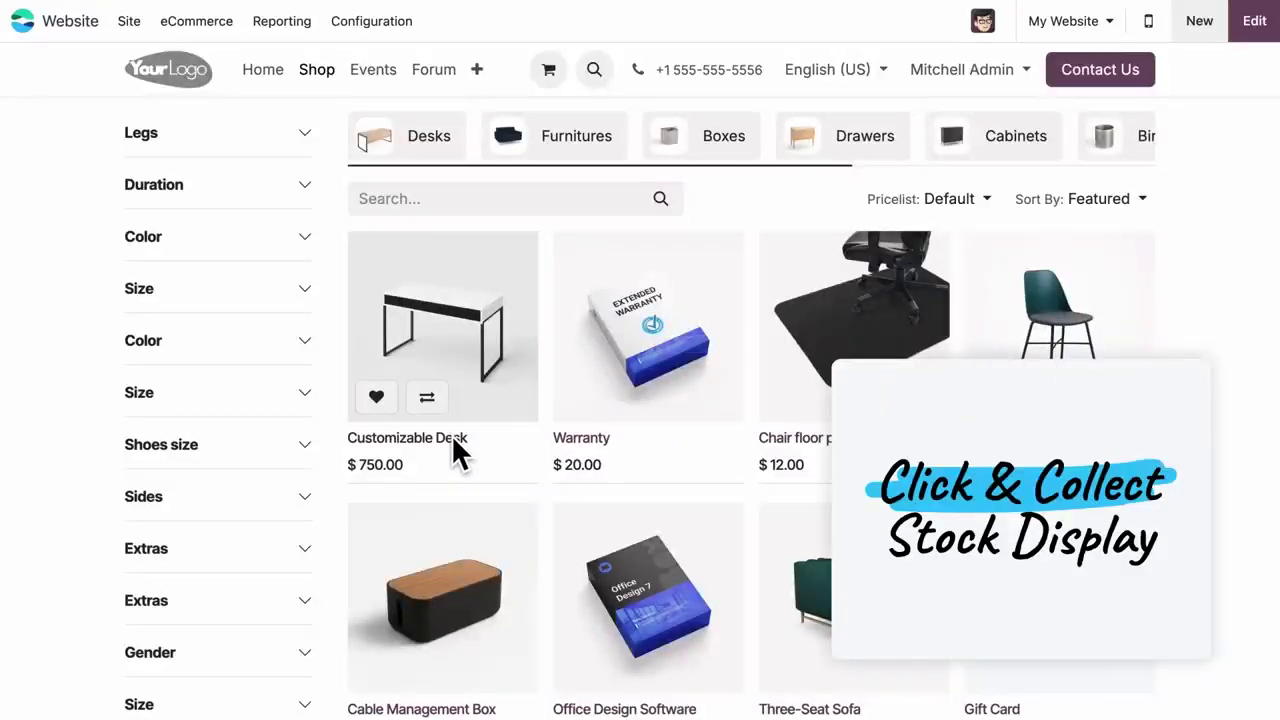
# Step: View the Customizable Desk product, then enable Google Merchant Center Data Source in website settings
pyautogui.click(454, 442)
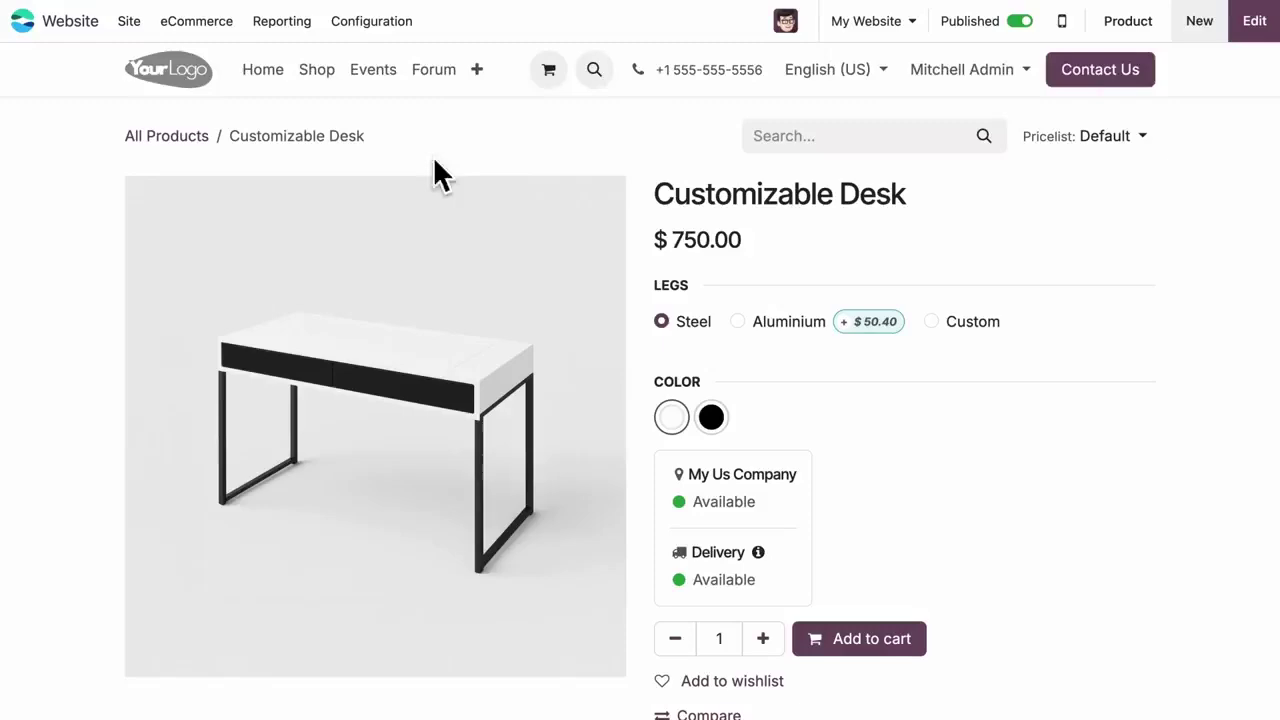
pyautogui.click(410, 22)
pyautogui.click(366, 54)
pyautogui.write('merch')
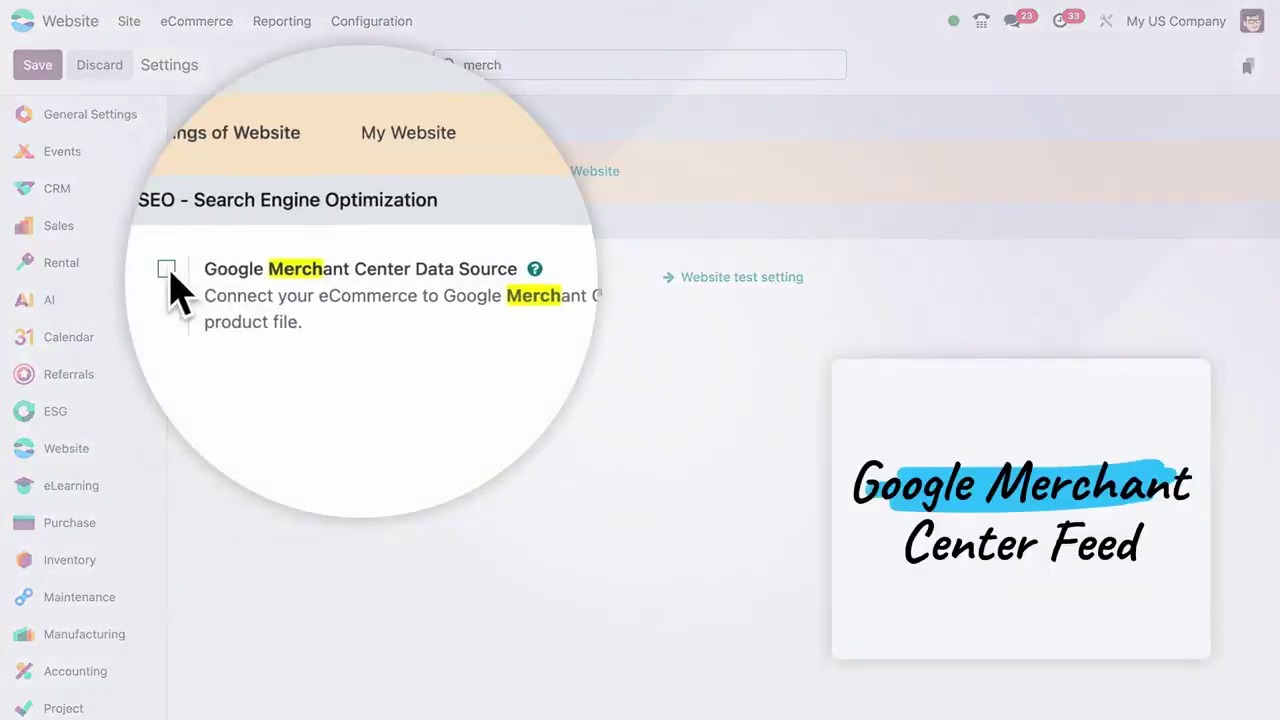
pyautogui.click(218, 272)
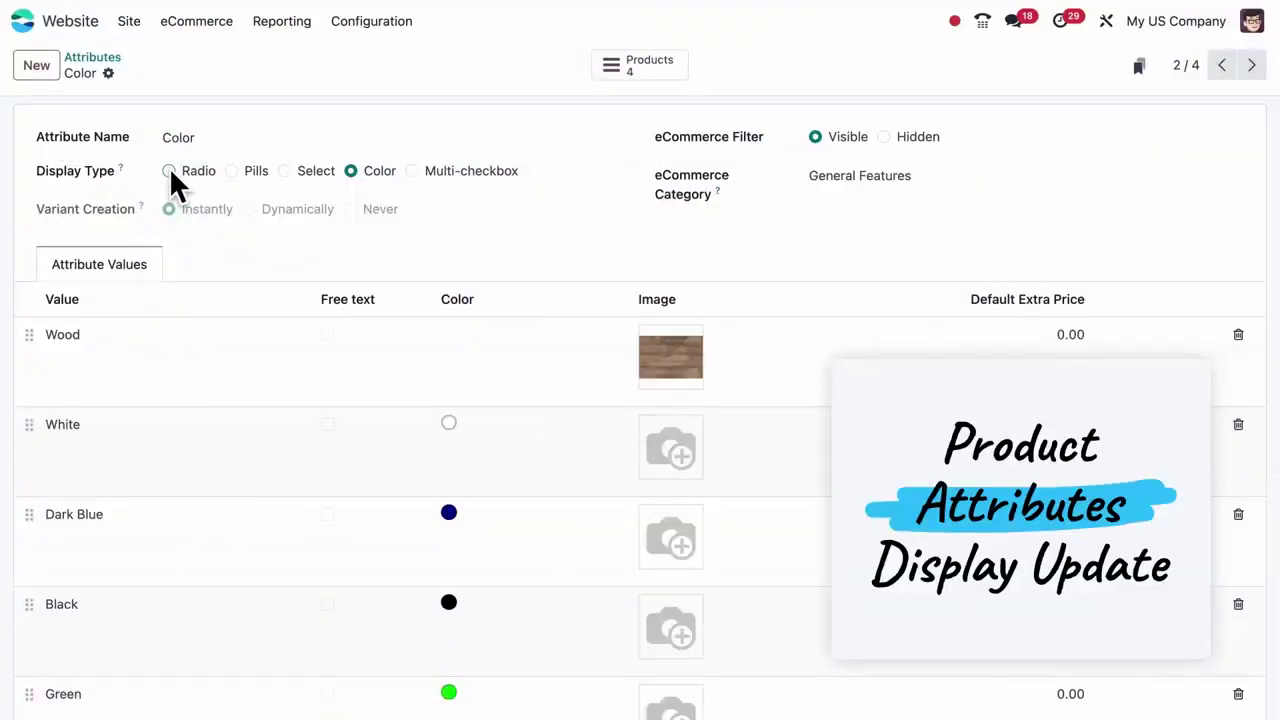
# Step: Set the Color attribute's display type to Radio and reveal all 21 colours in the shop filter
pyautogui.click(169, 171)
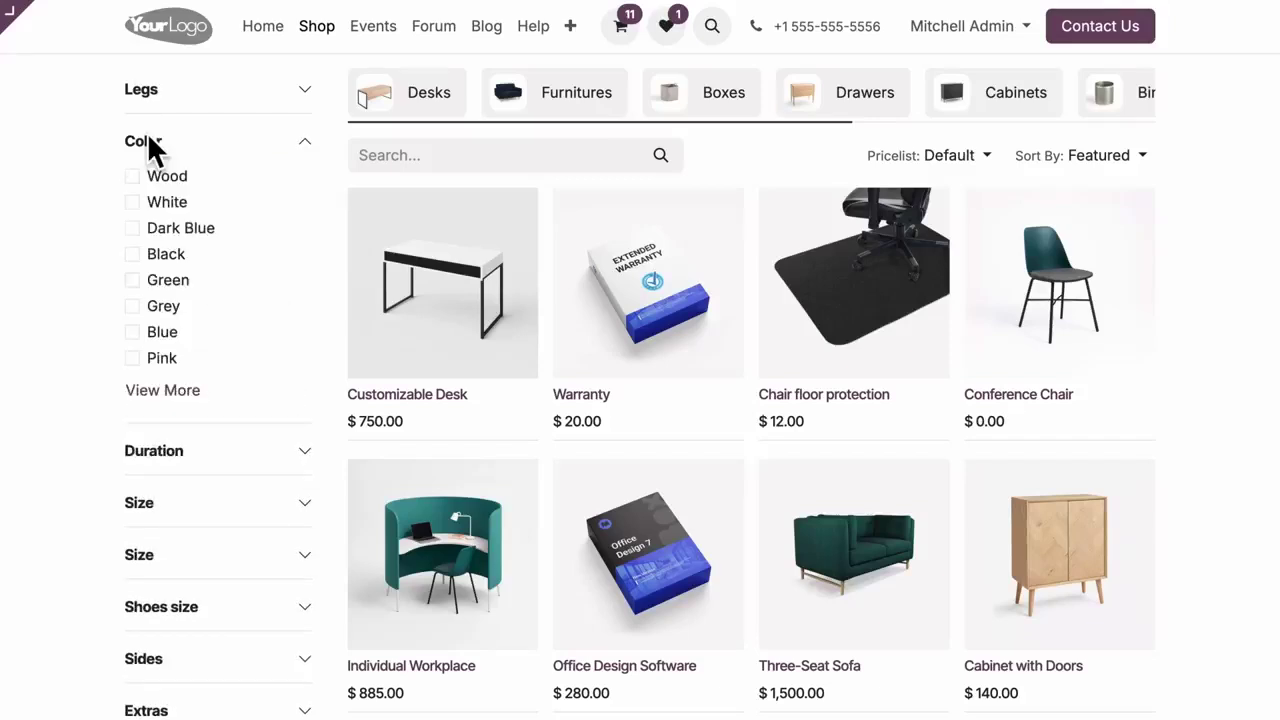
pyautogui.click(272, 182)
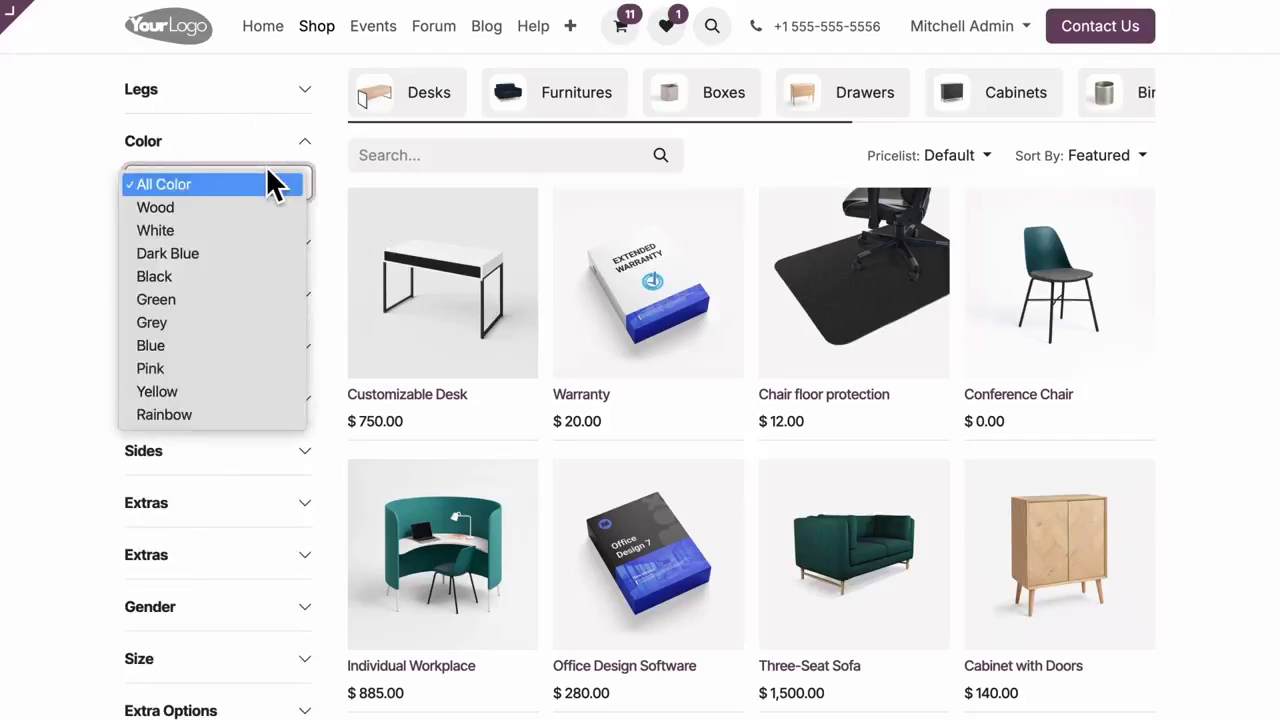
pyautogui.click(260, 149)
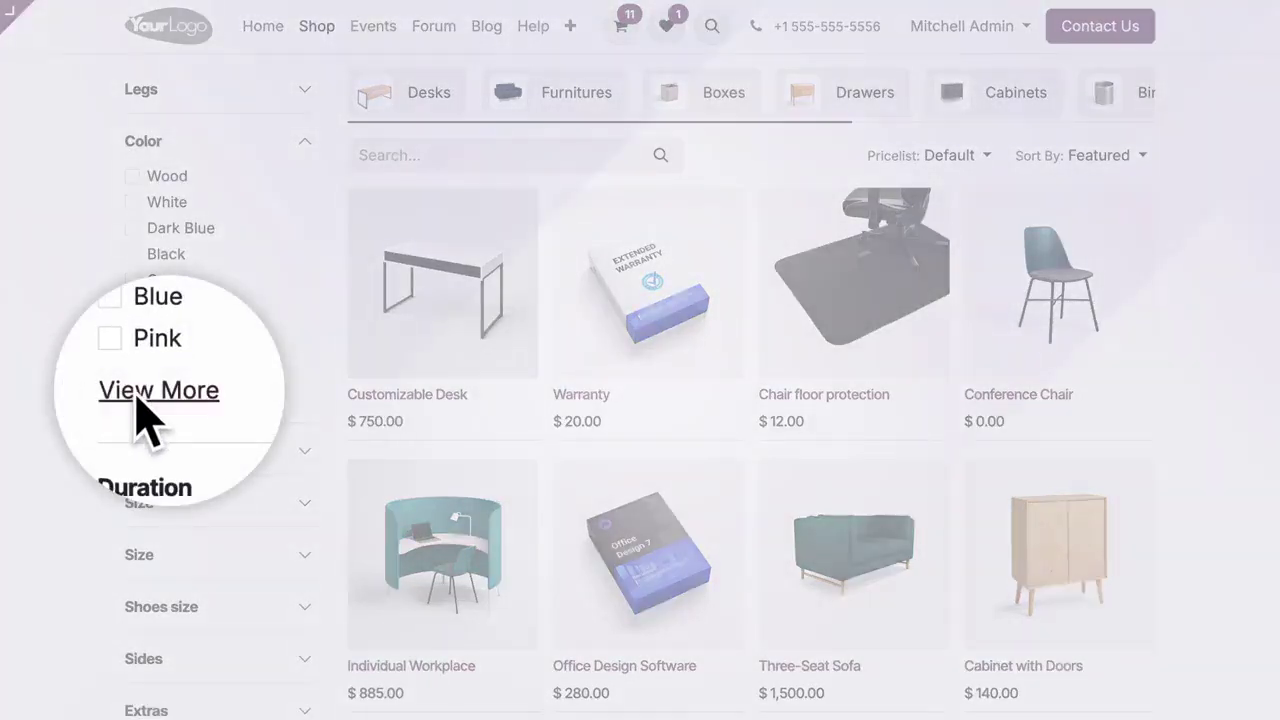
pyautogui.click(140, 392)
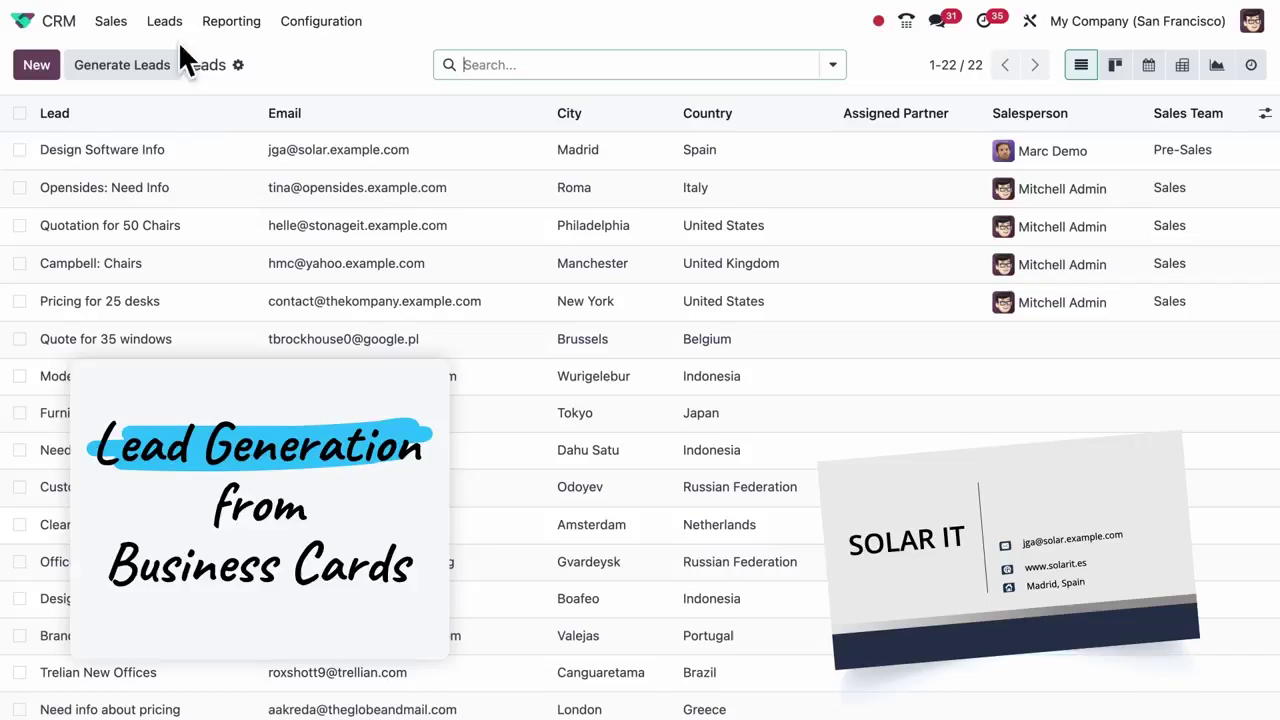
# Step: Open the Design Software Info lead and scroll down to its notes and chatter
pyautogui.click(214, 150)
pyautogui.scroll(-5, 214, 157)
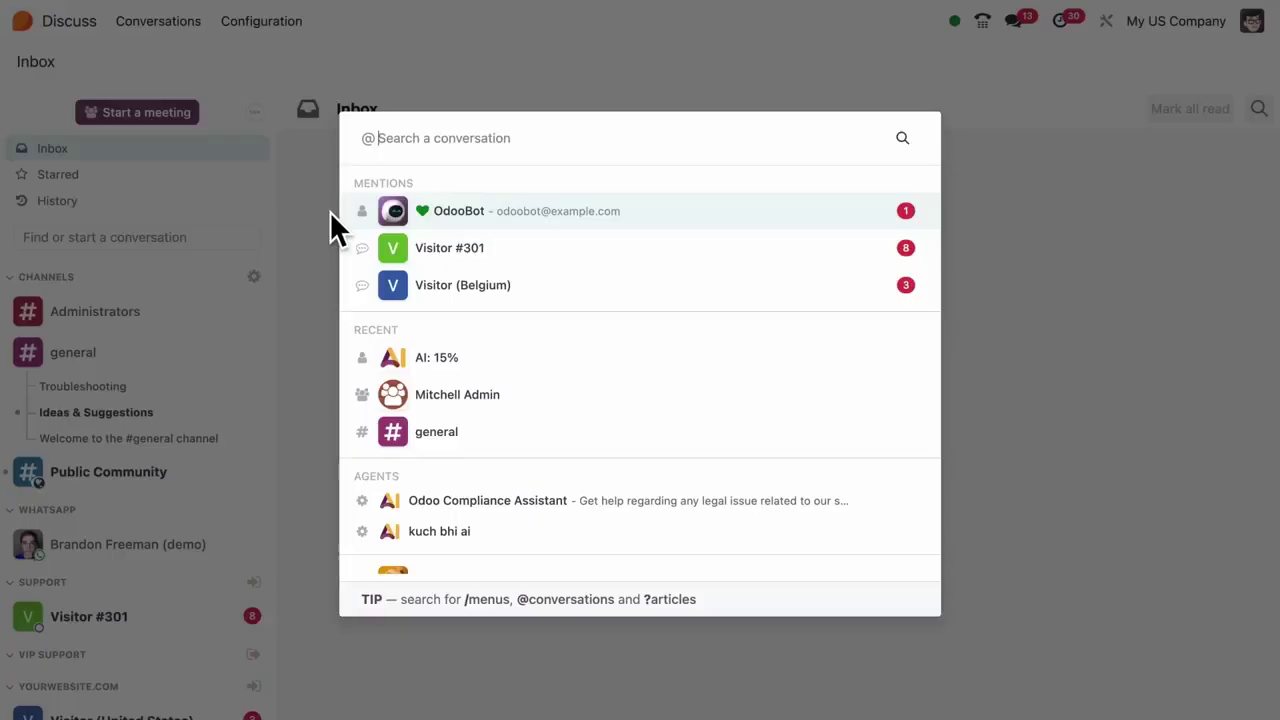
# Step: Create a Discuss role named 'Accounting' via '/ roles' and assign two users to it
pyautogui.write('/ roles')
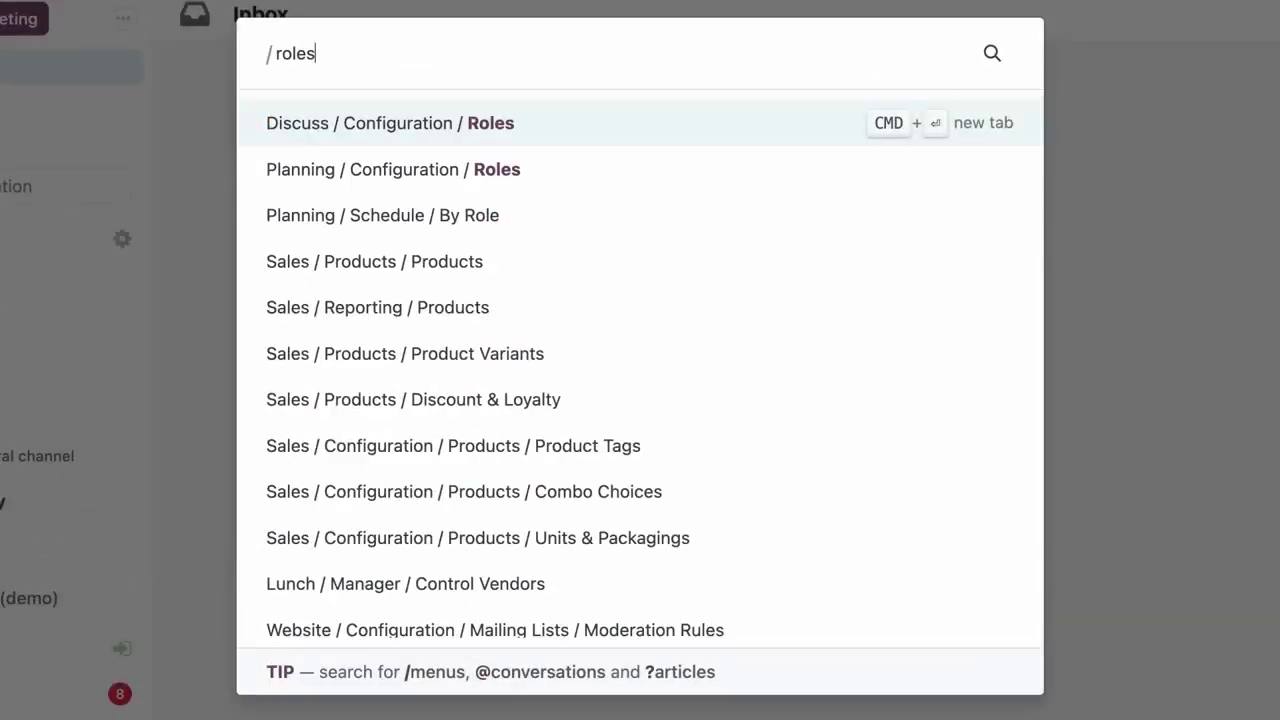
pyautogui.press('Return')
pyautogui.click(36, 65)
pyautogui.write('Accou')
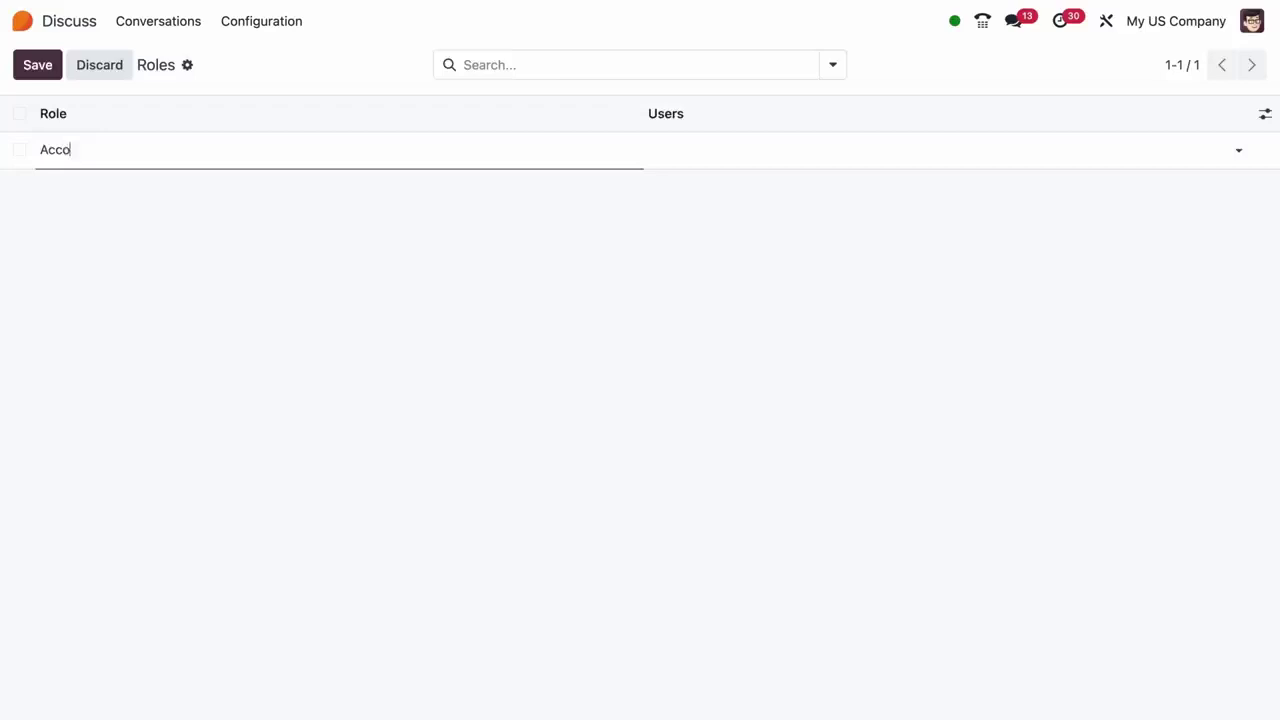
pyautogui.write('nting')
pyautogui.click(700, 160)
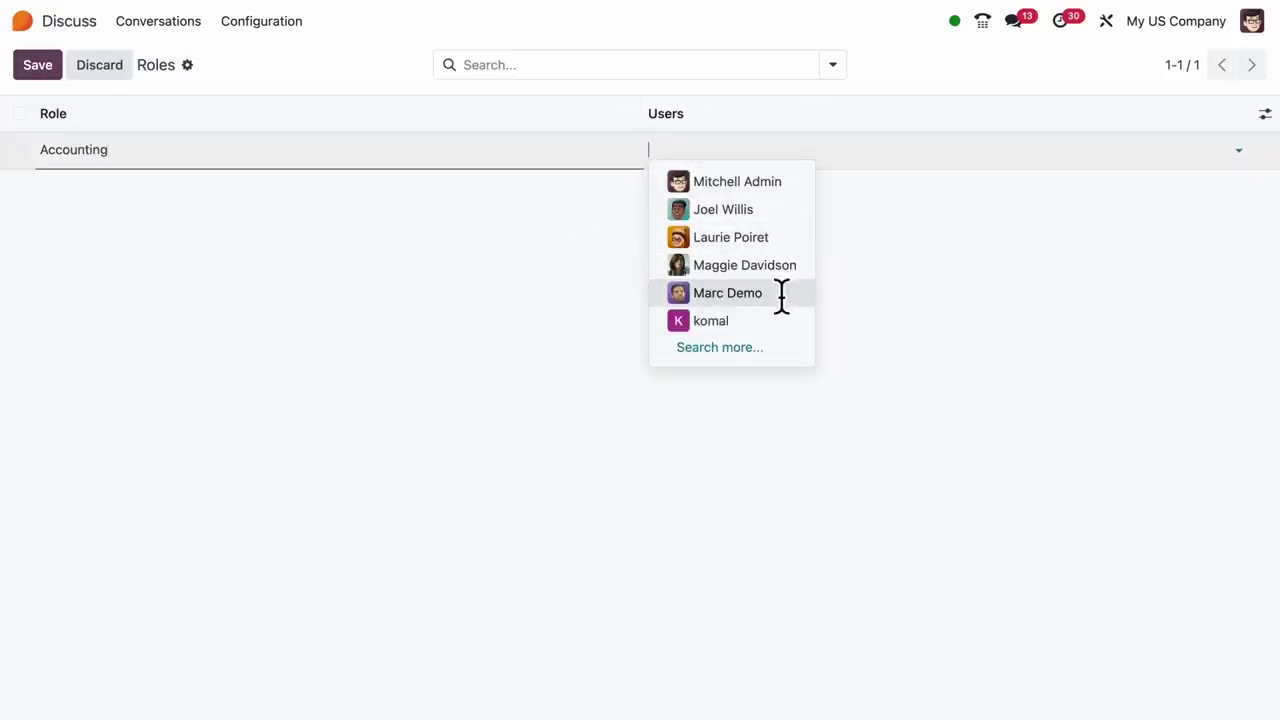
pyautogui.click(780, 292)
pyautogui.click(806, 160)
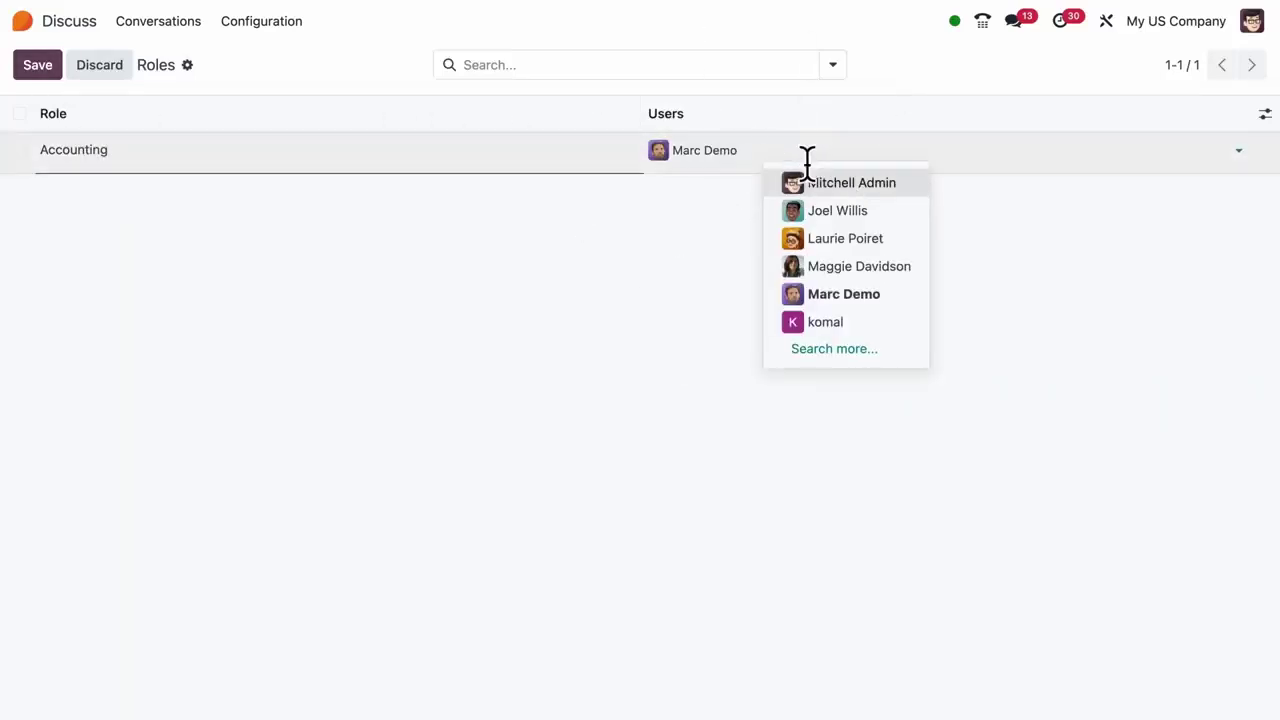
pyautogui.click(886, 210)
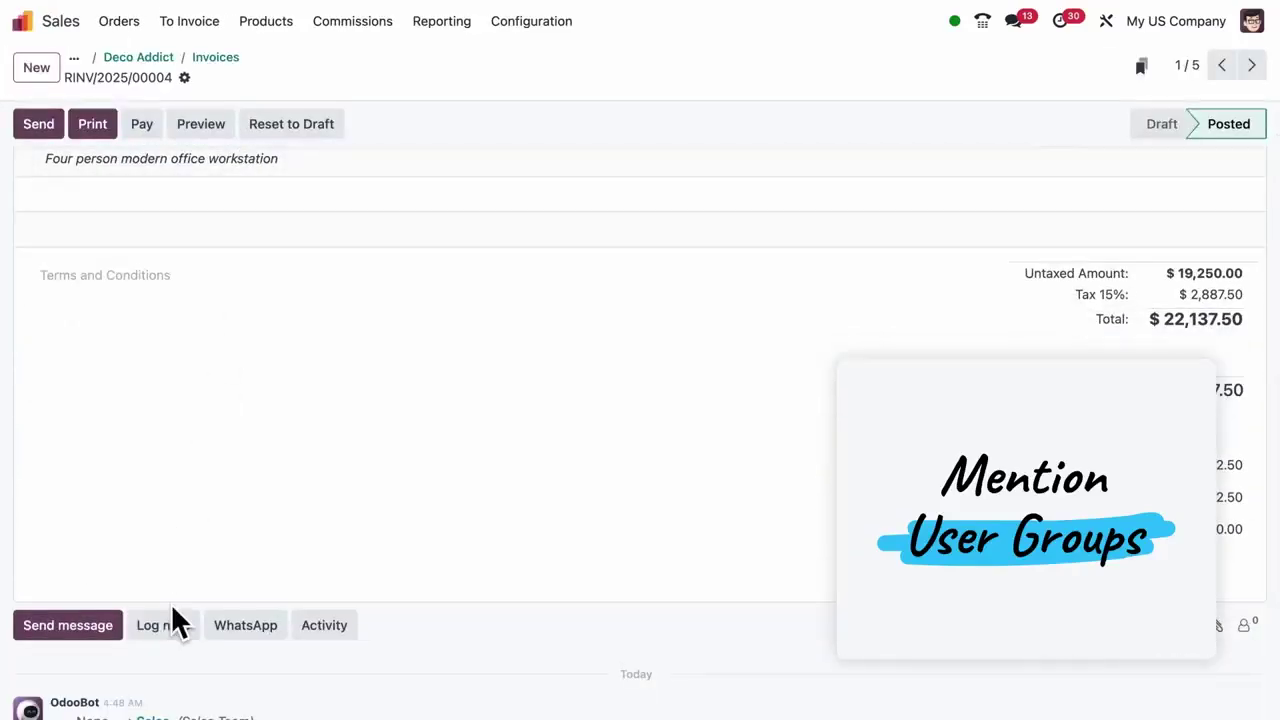
pyautogui.click(171, 617)
pyautogui.write('@acc')
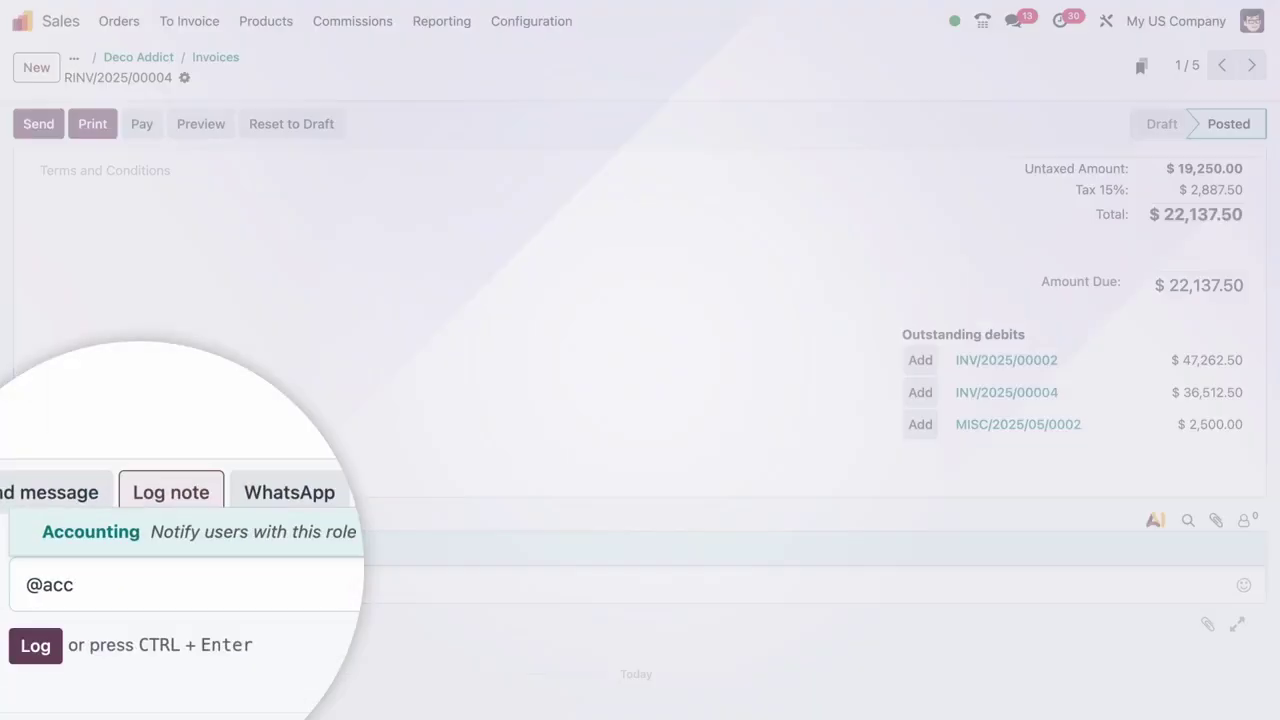
pyautogui.press('Return')
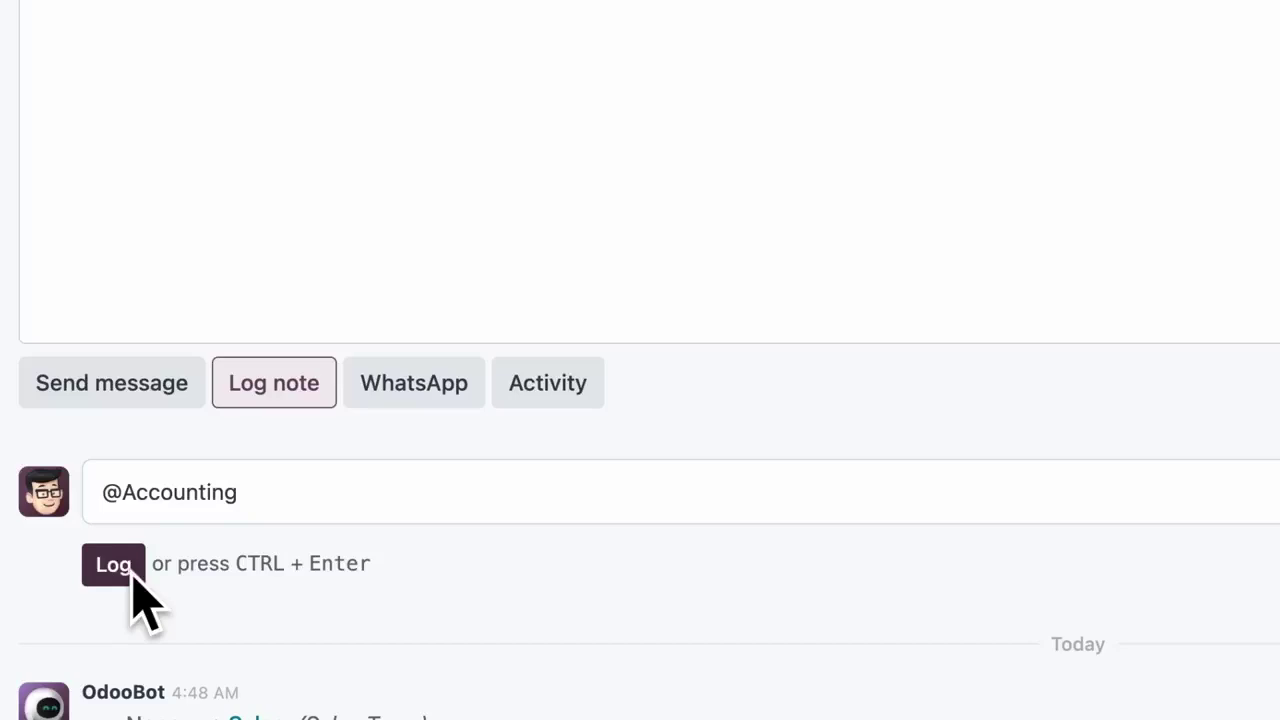
pyautogui.click(128, 548)
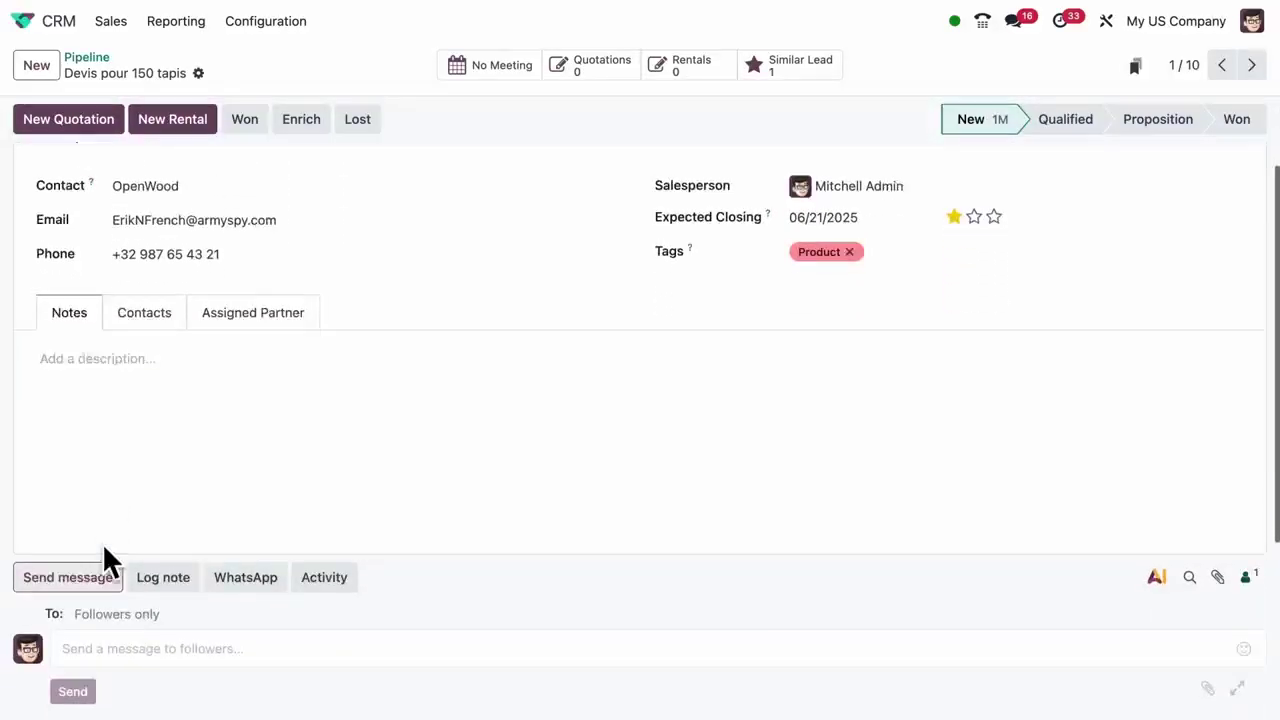
# Step: Start a follower message on the Devis pour 150 tapis lead and type @ to list mentionable people
pyautogui.click(138, 408)
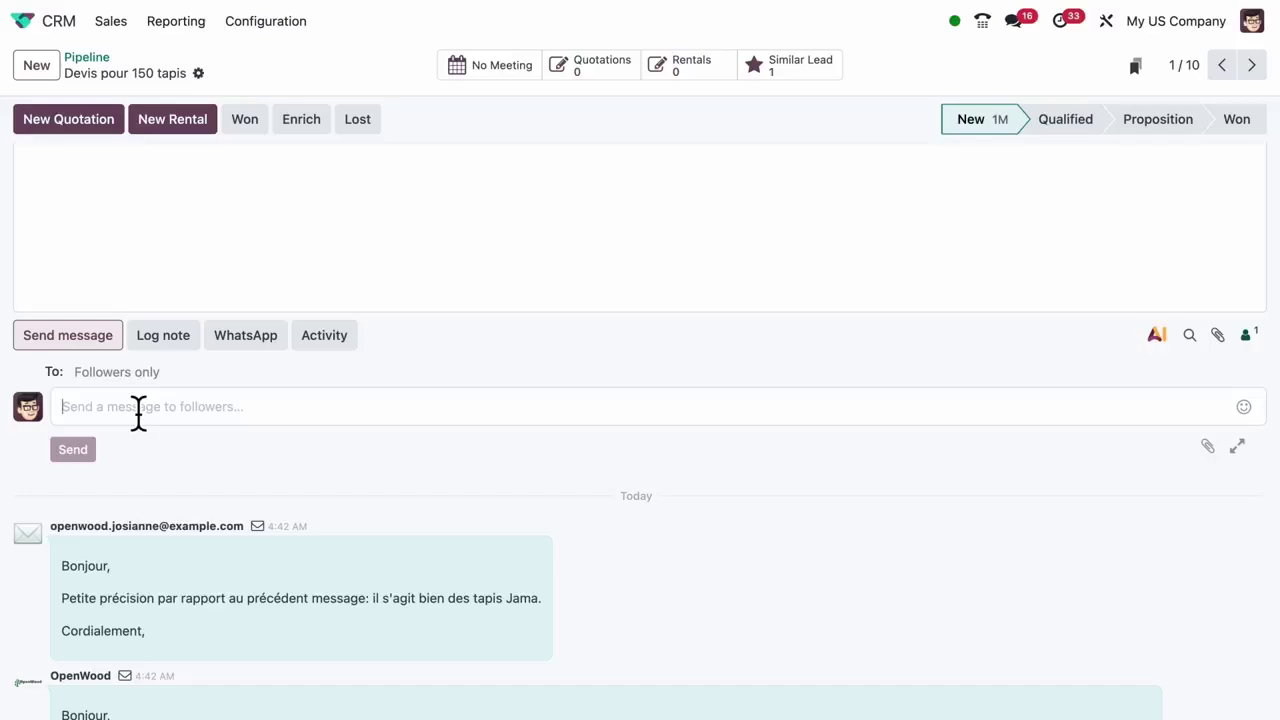
pyautogui.write('@')
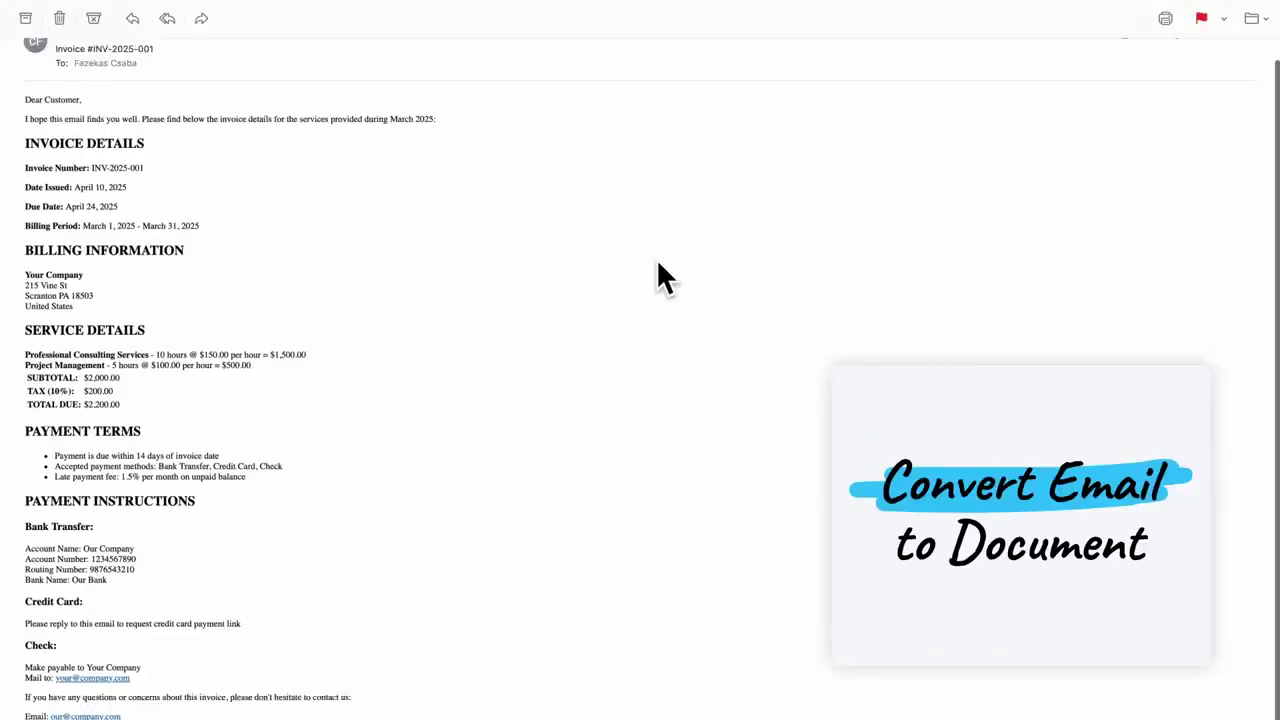
pyautogui.scroll(-1, 656, 258)
# Step: Preview the Invoice #INV-2025-001 email document in Documents > Finance and scroll through its content
pyautogui.scroll(1, 658, 266)
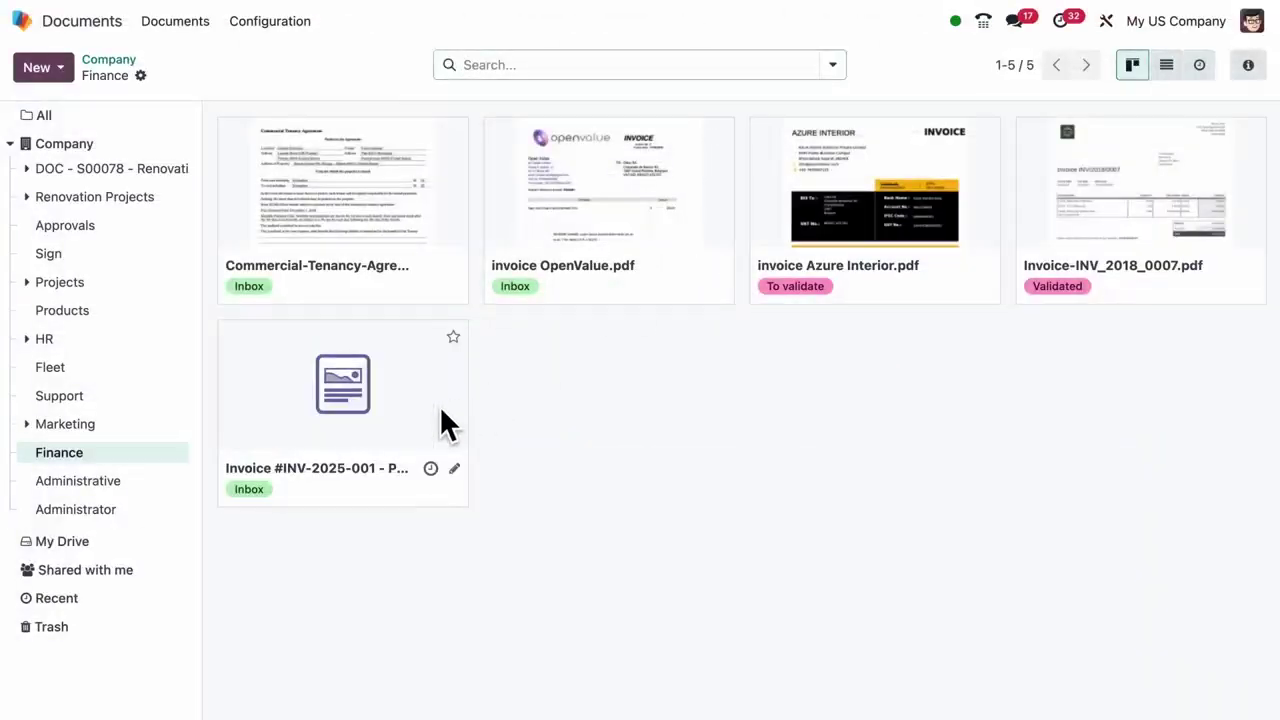
pyautogui.click(441, 412)
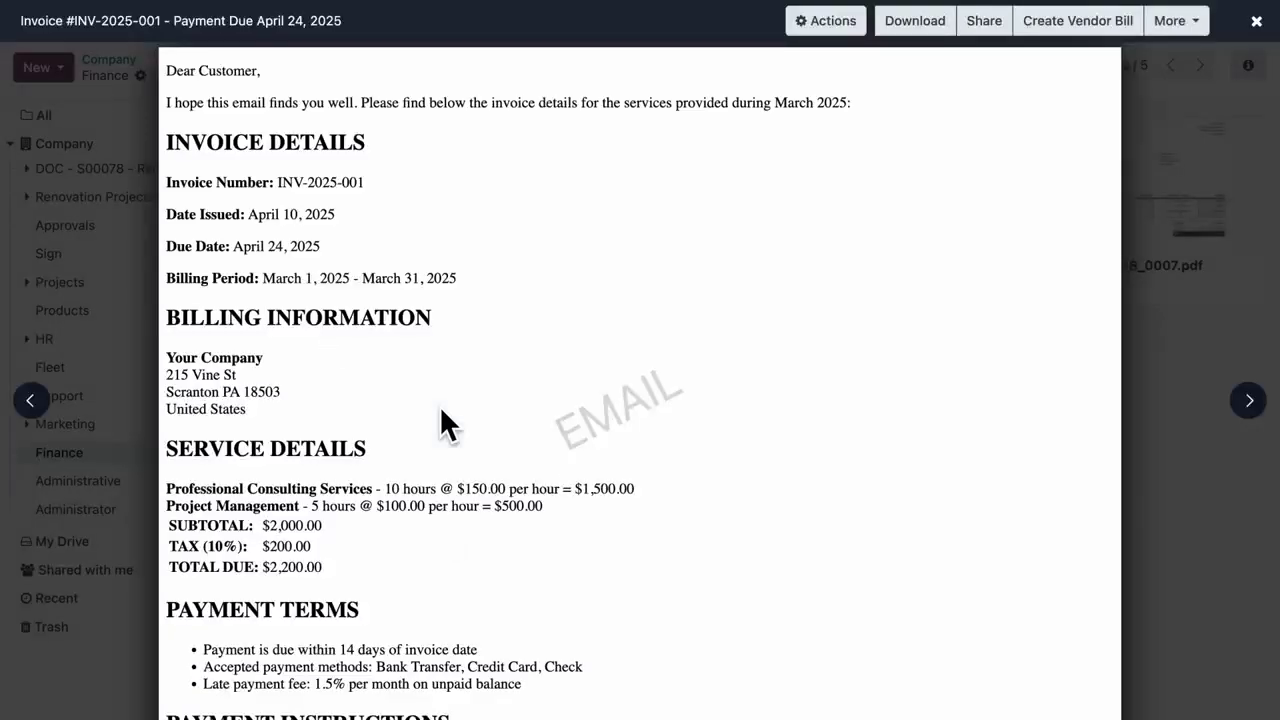
pyautogui.scroll(-2, 441, 409)
pyautogui.scroll(-2, 441, 409)
pyautogui.scroll(-2, 441, 409)
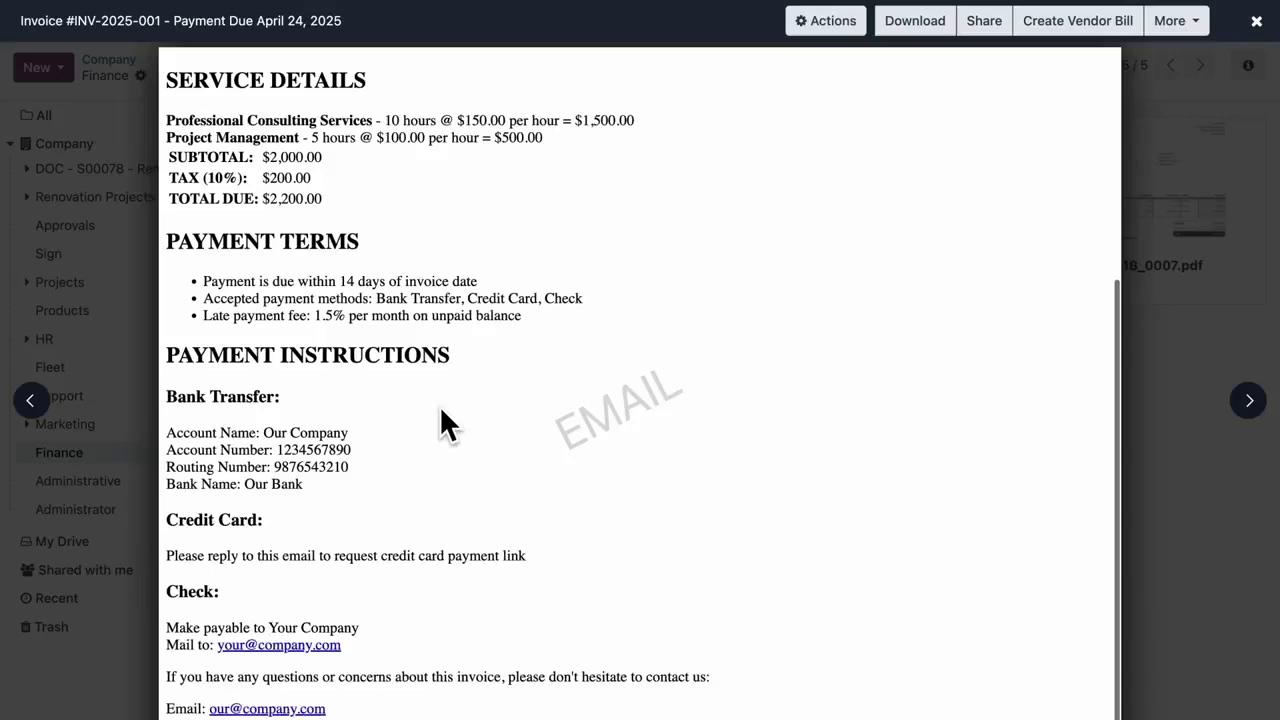
pyautogui.scroll(2, 440, 410)
pyautogui.scroll(3, 440, 410)
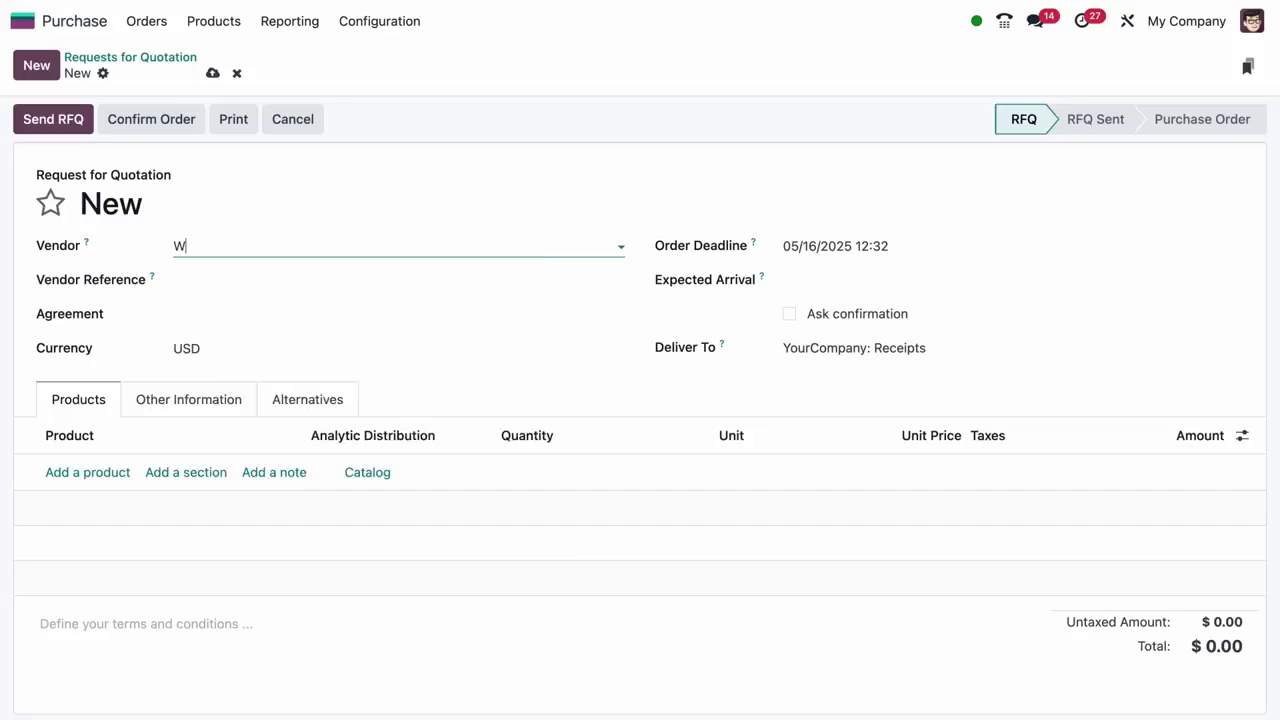
# Step: Set Wood Corner as the RFQ vendor and suggest catalog quantities replenishing for 21 days
pyautogui.write('ood')
pyautogui.press('Return')
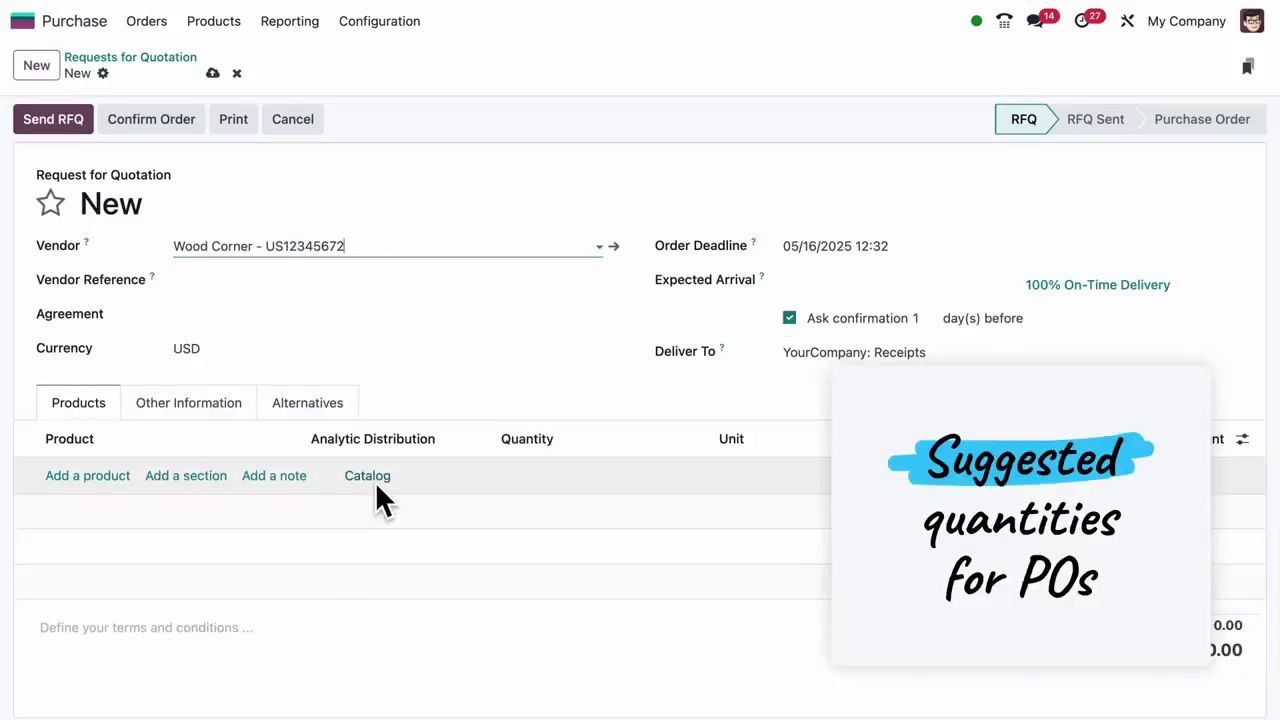
pyautogui.click(370, 478)
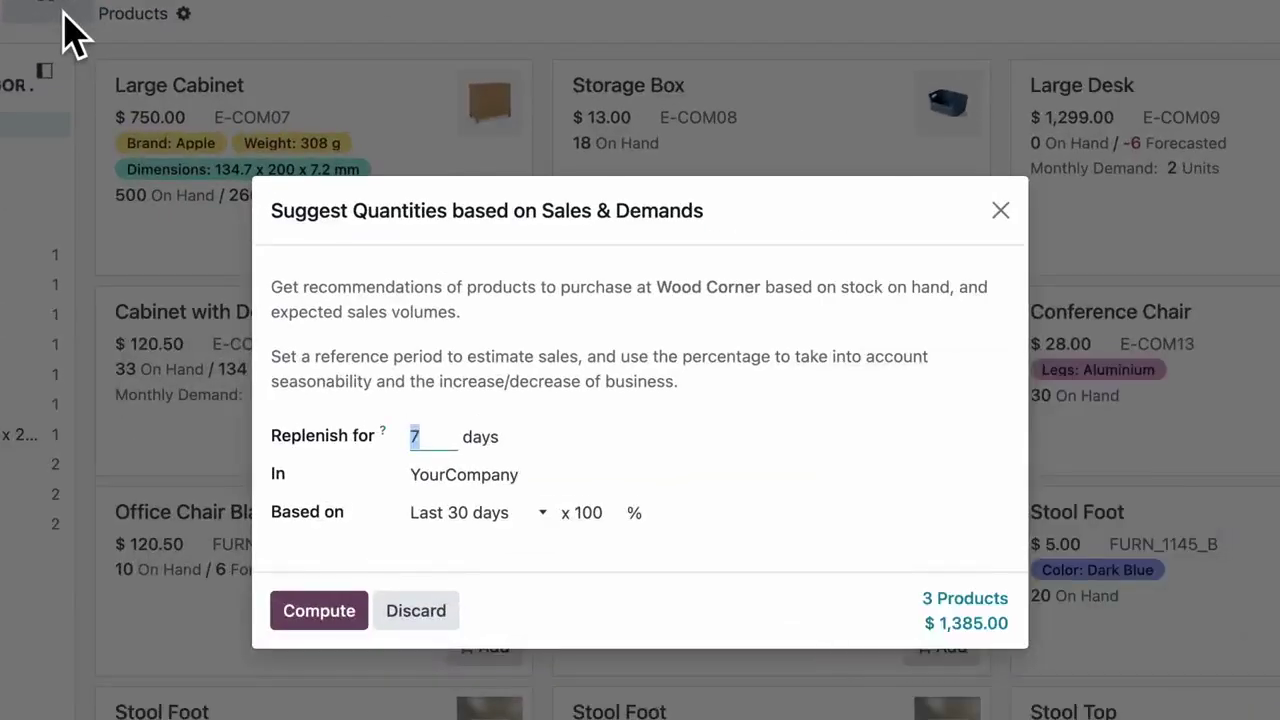
pyautogui.write('21')
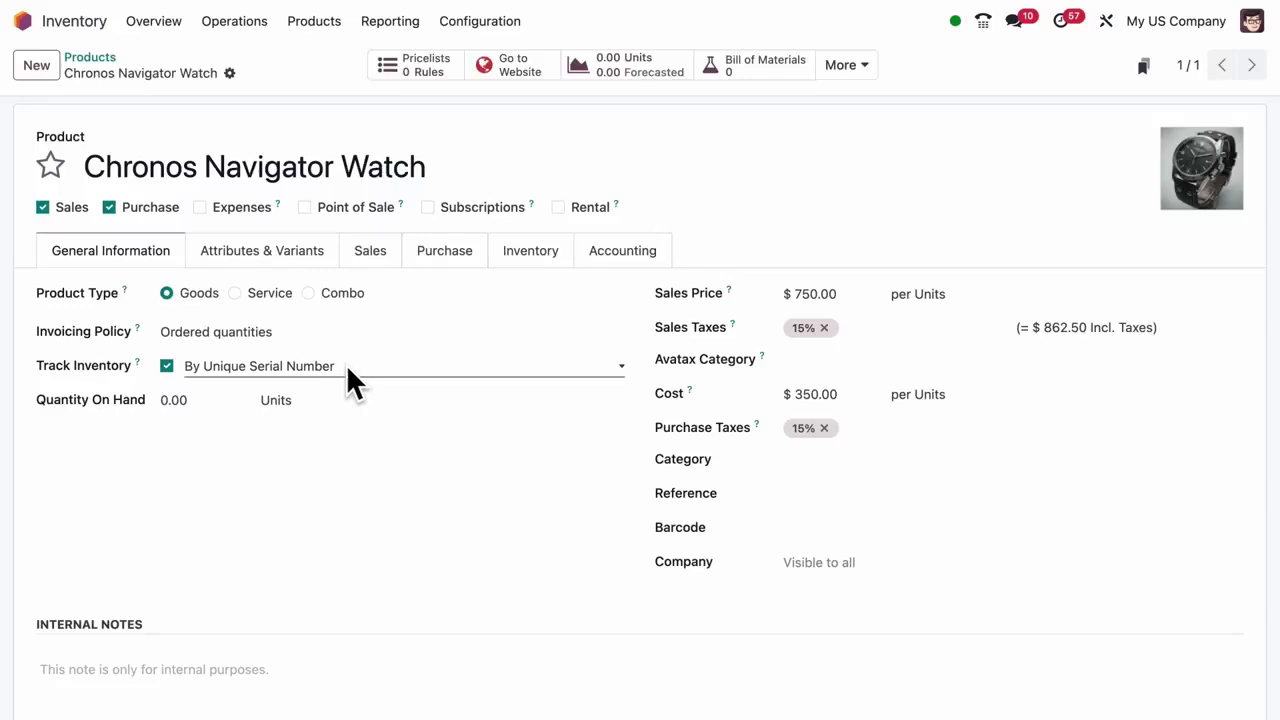
# Step: Set the Chronos Navigator Watch's custom serial prefix to %(year)s-AT-CH-
pyautogui.click(520, 257)
pyautogui.scroll(-5, 434, 429)
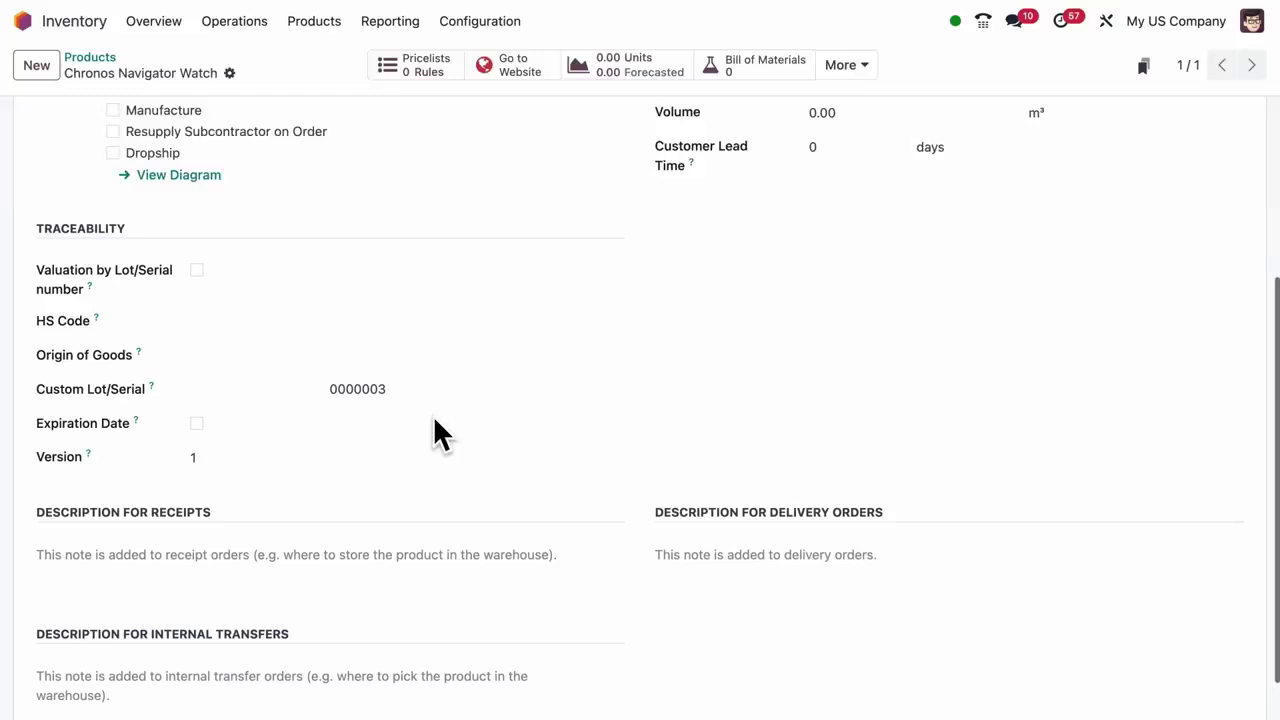
pyautogui.click(293, 400)
pyautogui.write('%(year)s-AT-CH-')
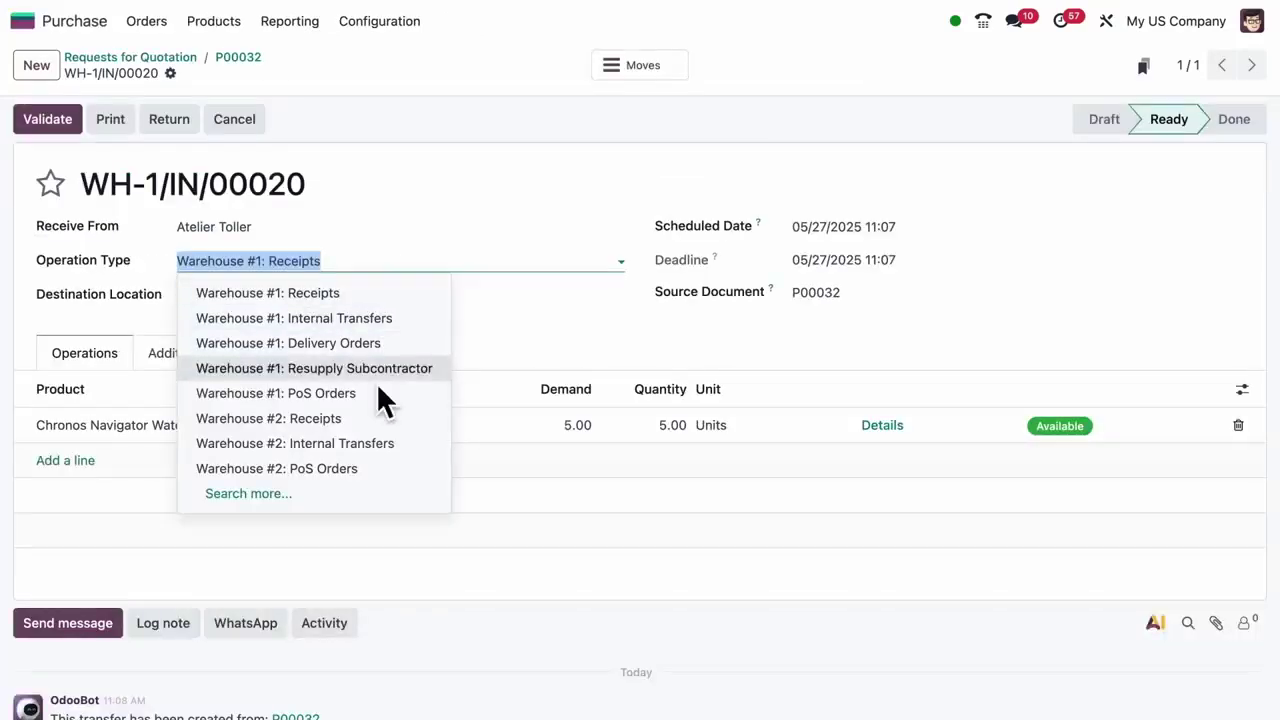
# Step: Receive the watches into Warehouse #2 and generate five serials starting at 2025-AT-CH-0000001
pyautogui.click(370, 419)
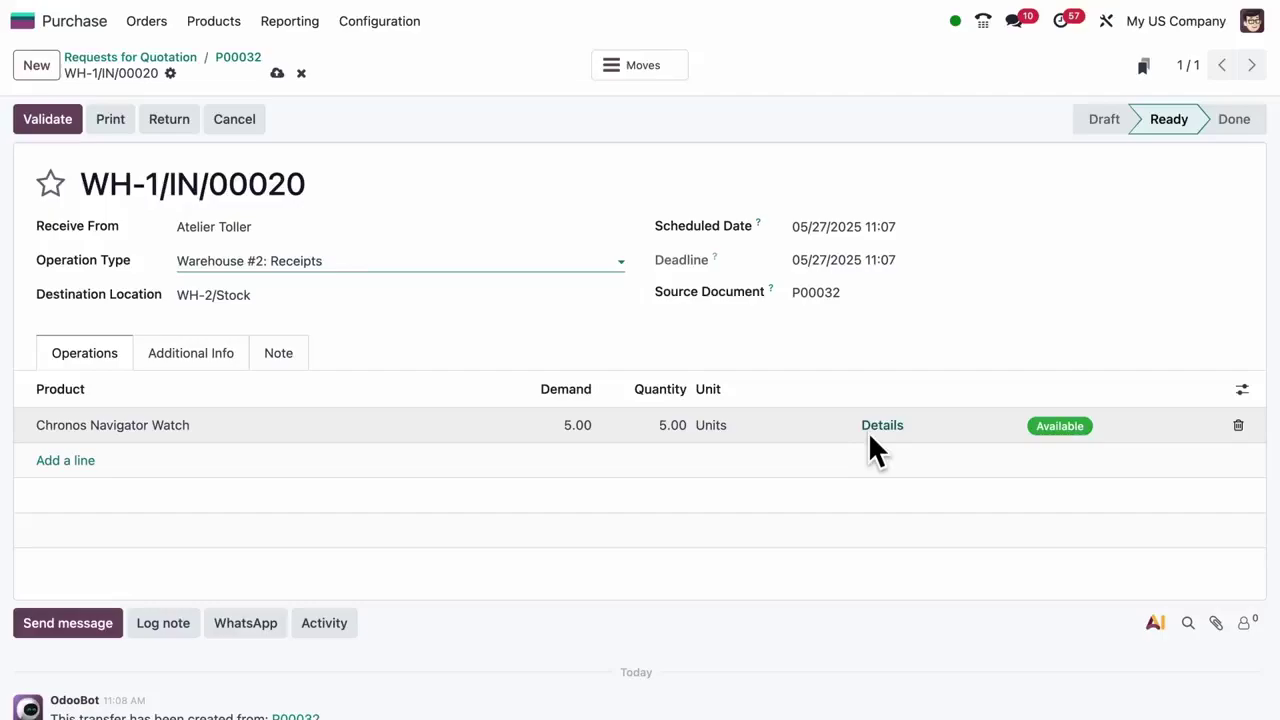
pyautogui.click(882, 425)
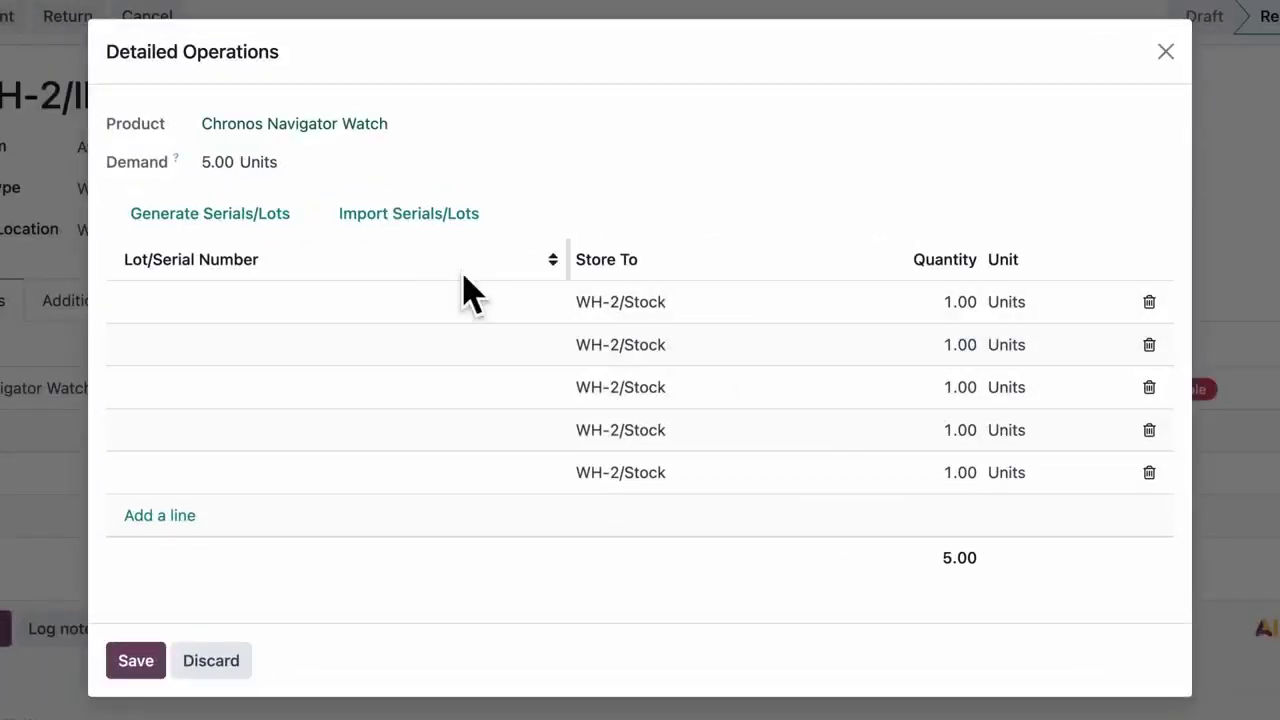
pyautogui.click(210, 213)
pyautogui.click(906, 323)
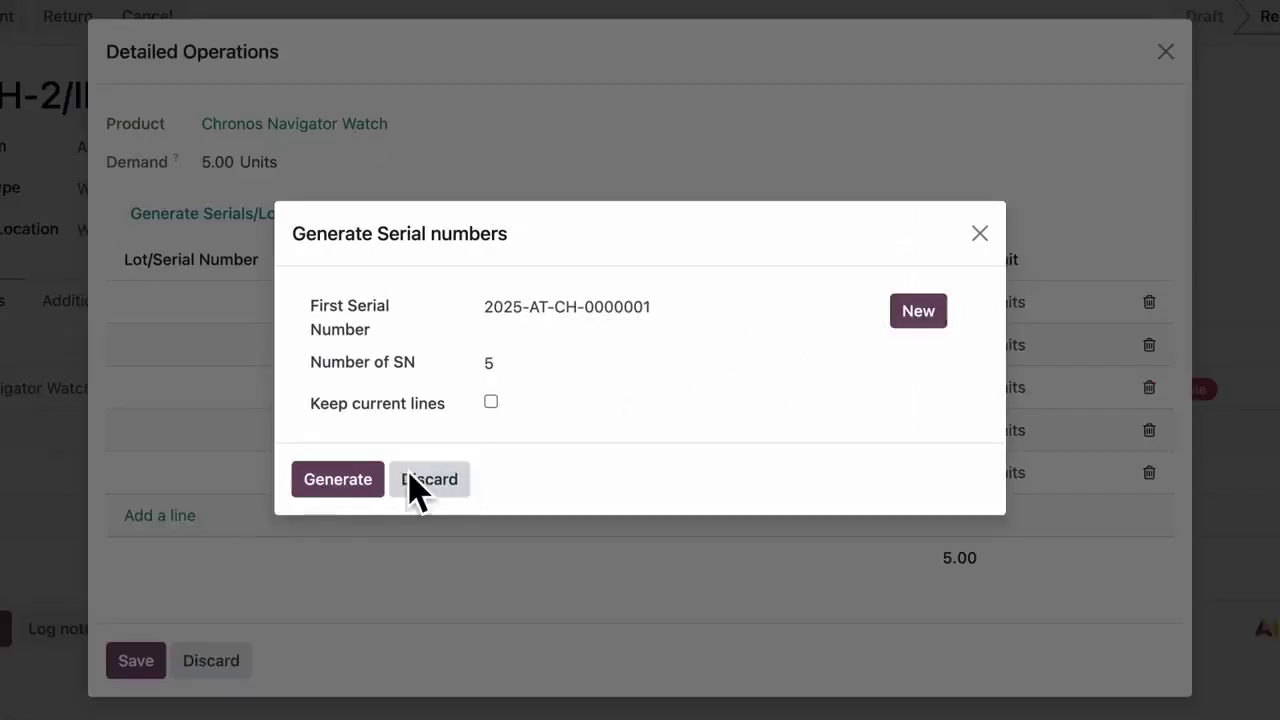
pyautogui.click(336, 482)
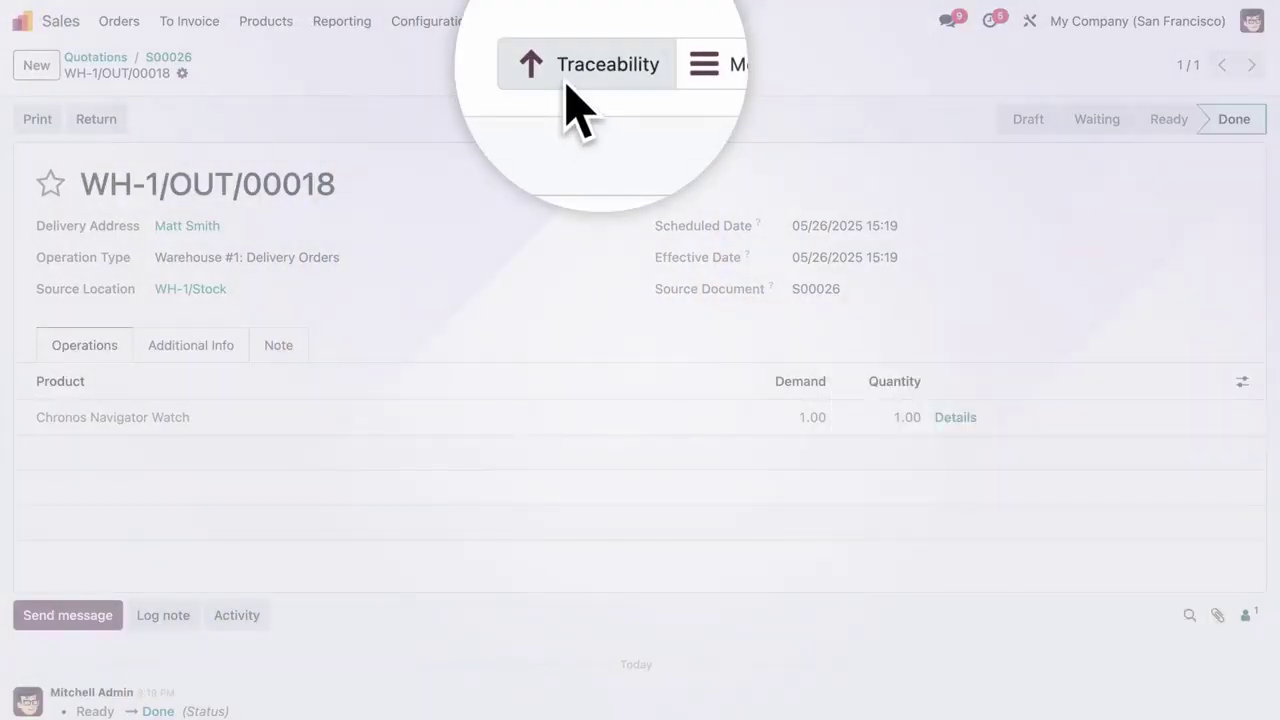
# Step: Open the delivery's traceability report and expand WH-1/OUT/00018 and WH-2/INT/00001 back to the receipt
pyautogui.click(568, 90)
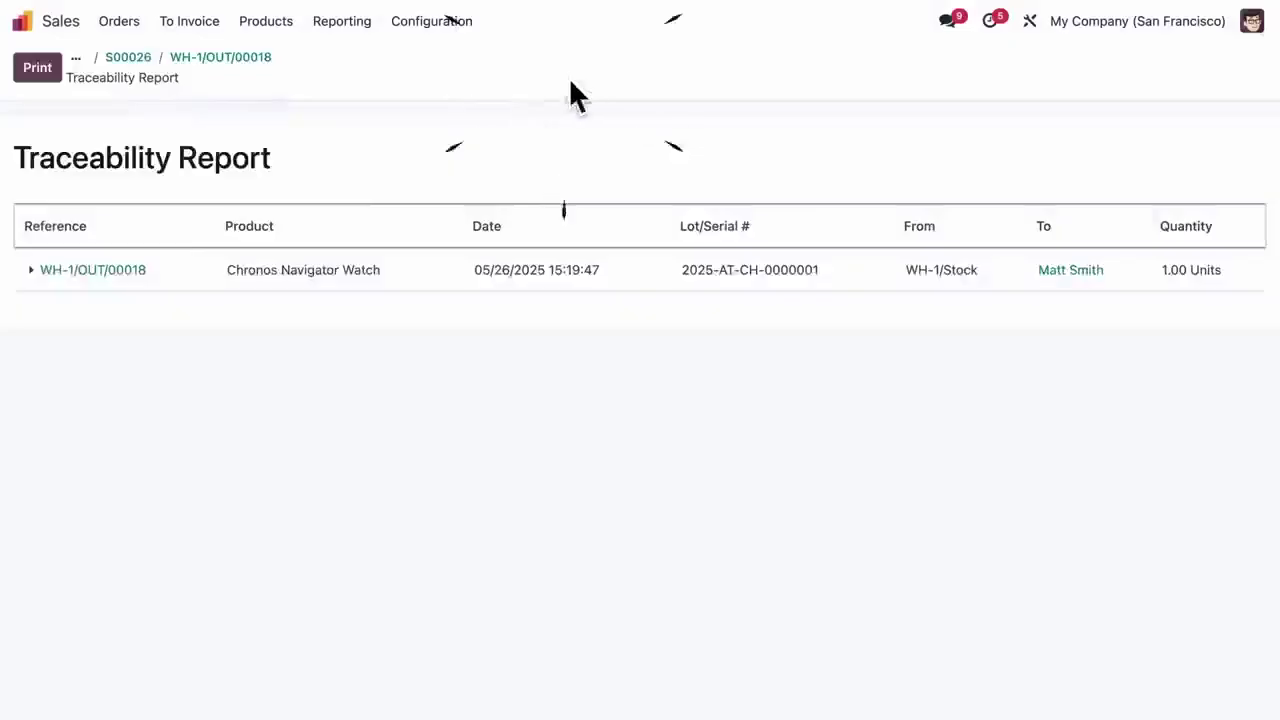
pyautogui.click(31, 269)
pyautogui.click(56, 311)
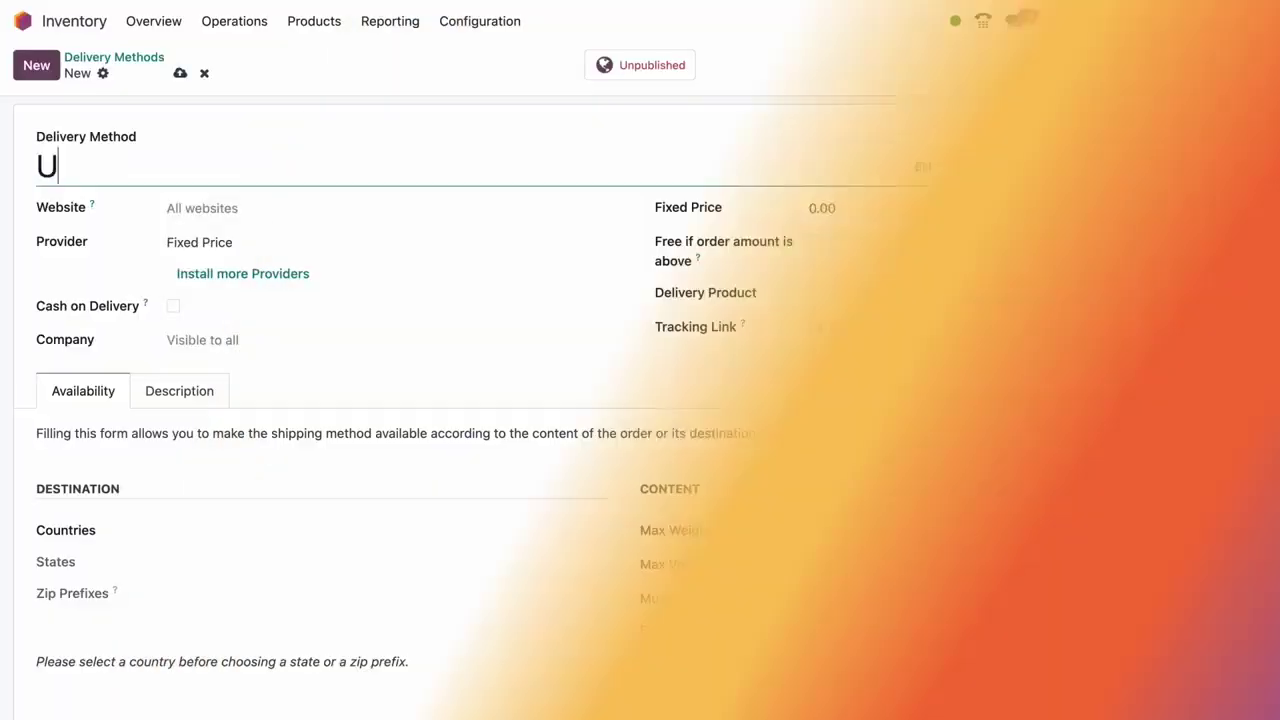
# Step: Create the UPS Express delivery method with the UPS provider and Require Signature enabled
pyautogui.write('PS Express')
pyautogui.click(170, 236)
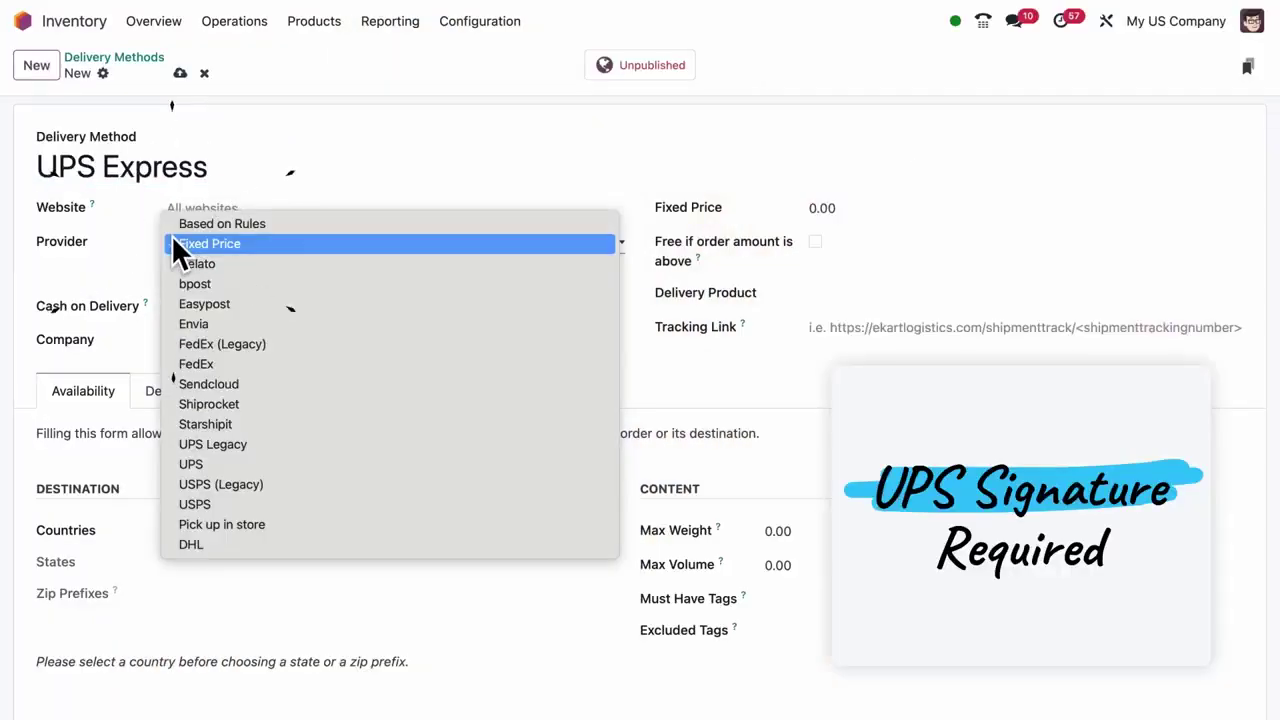
pyautogui.click(199, 462)
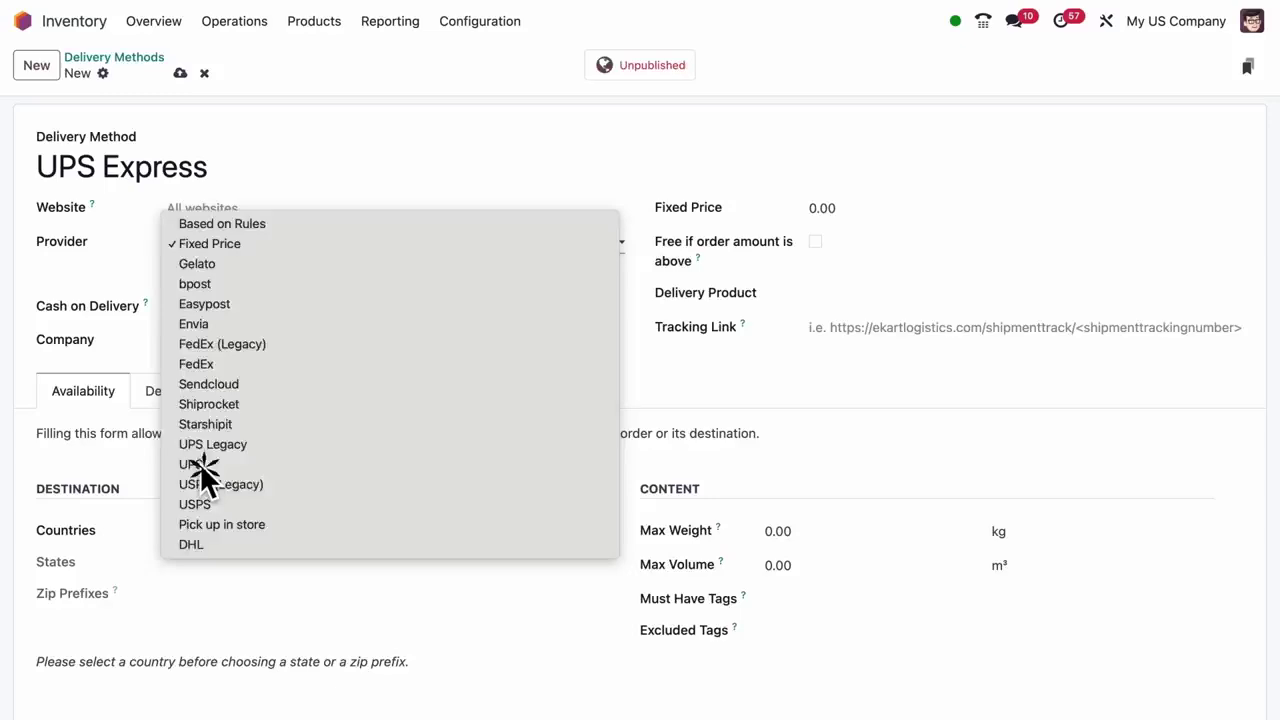
pyautogui.click(111, 500)
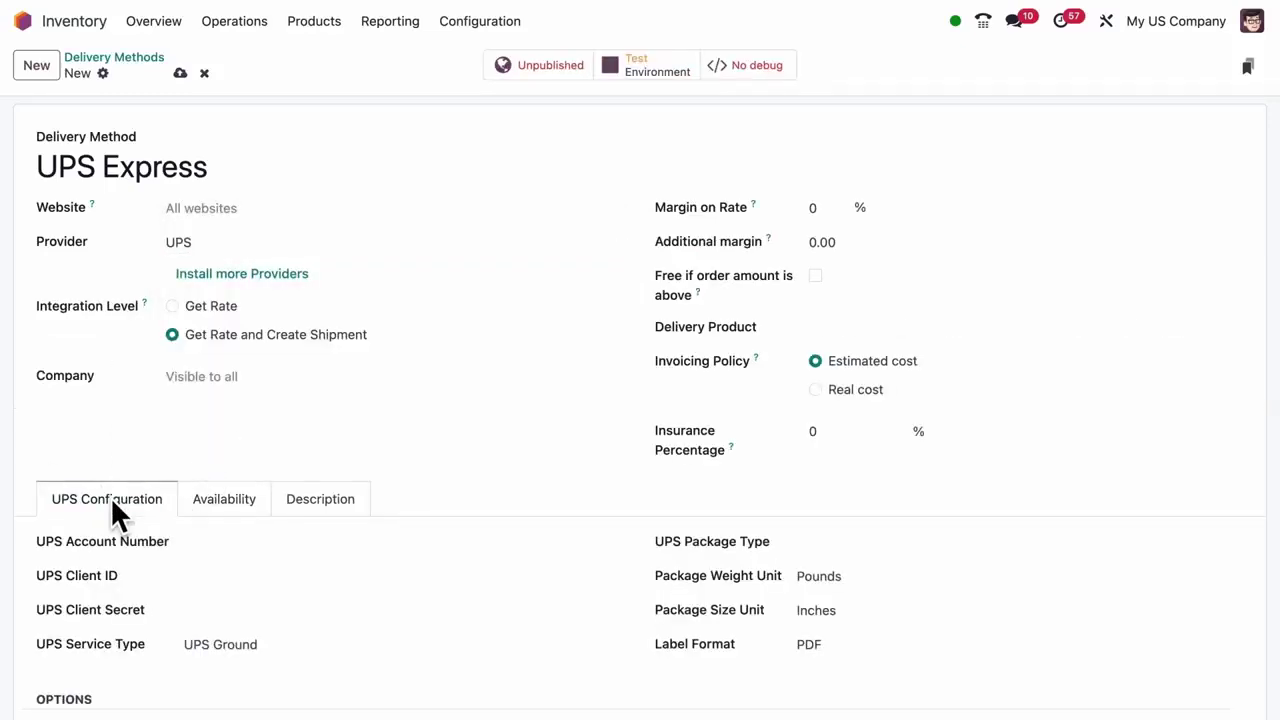
pyautogui.scroll(-3, 111, 500)
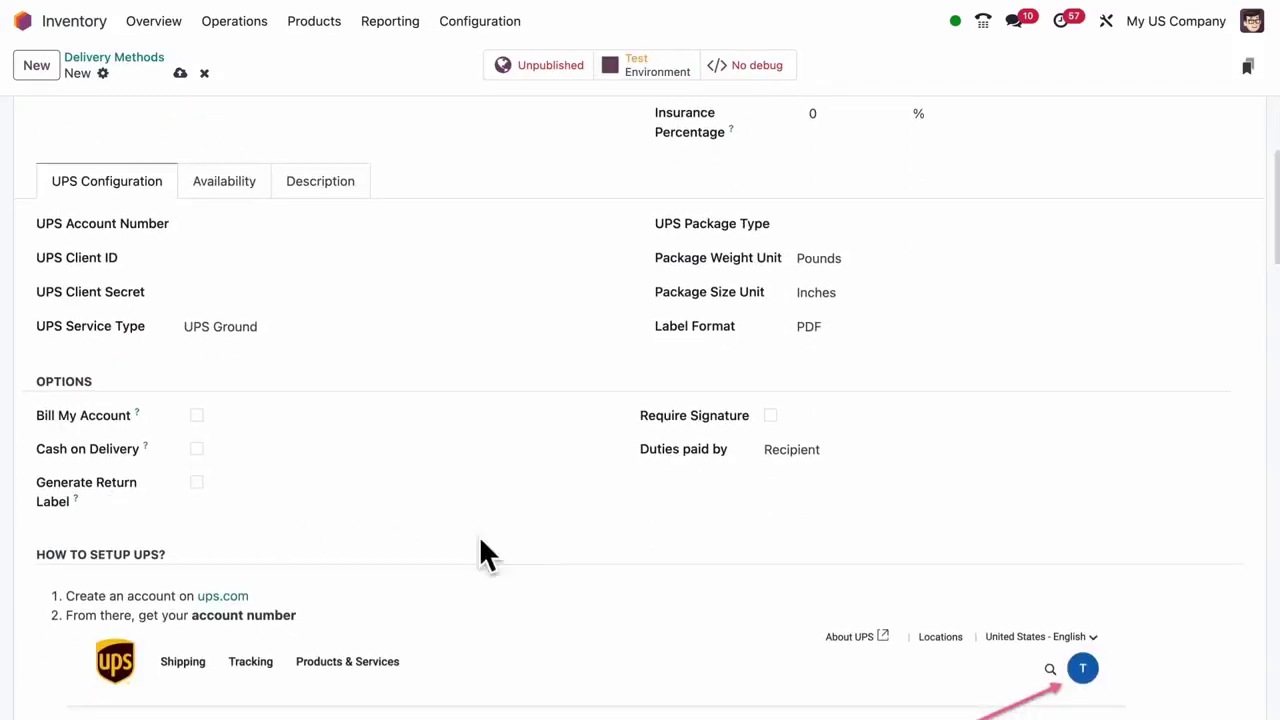
pyautogui.click(774, 415)
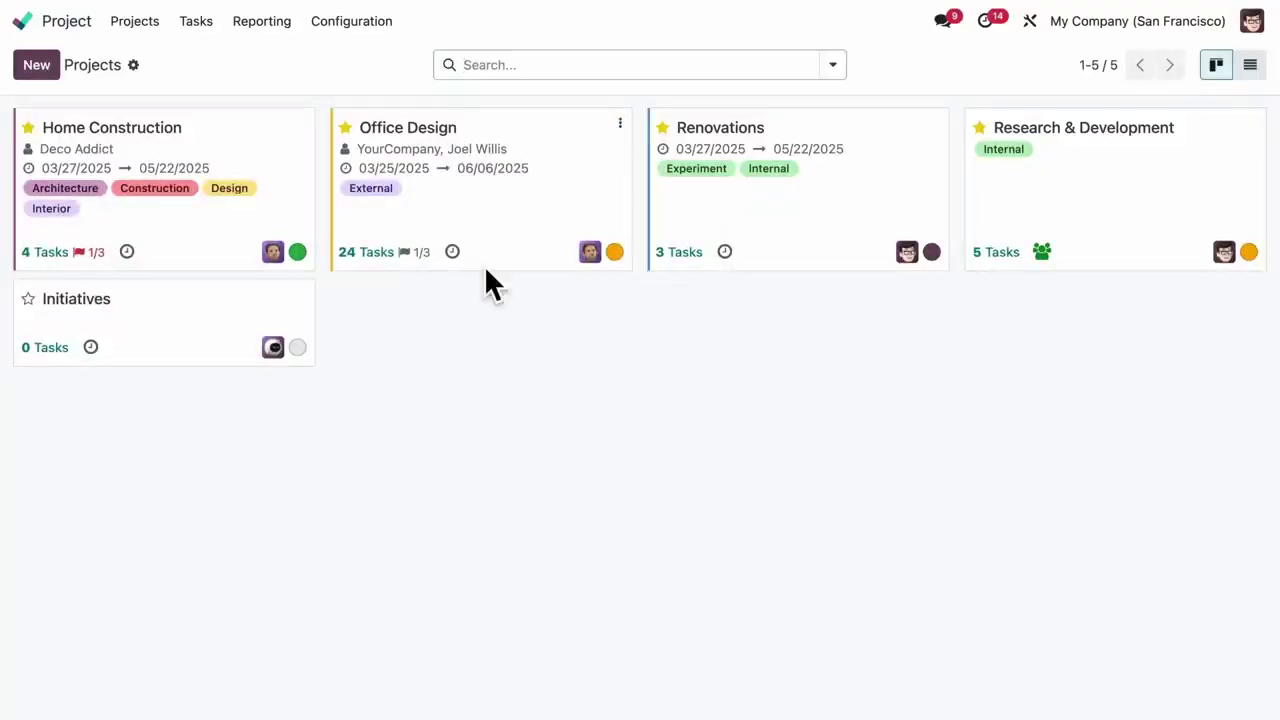
# Step: Add an 'Open Space 2' Office Design task from the Equipment List template, assigned to a team member
pyautogui.click(497, 250)
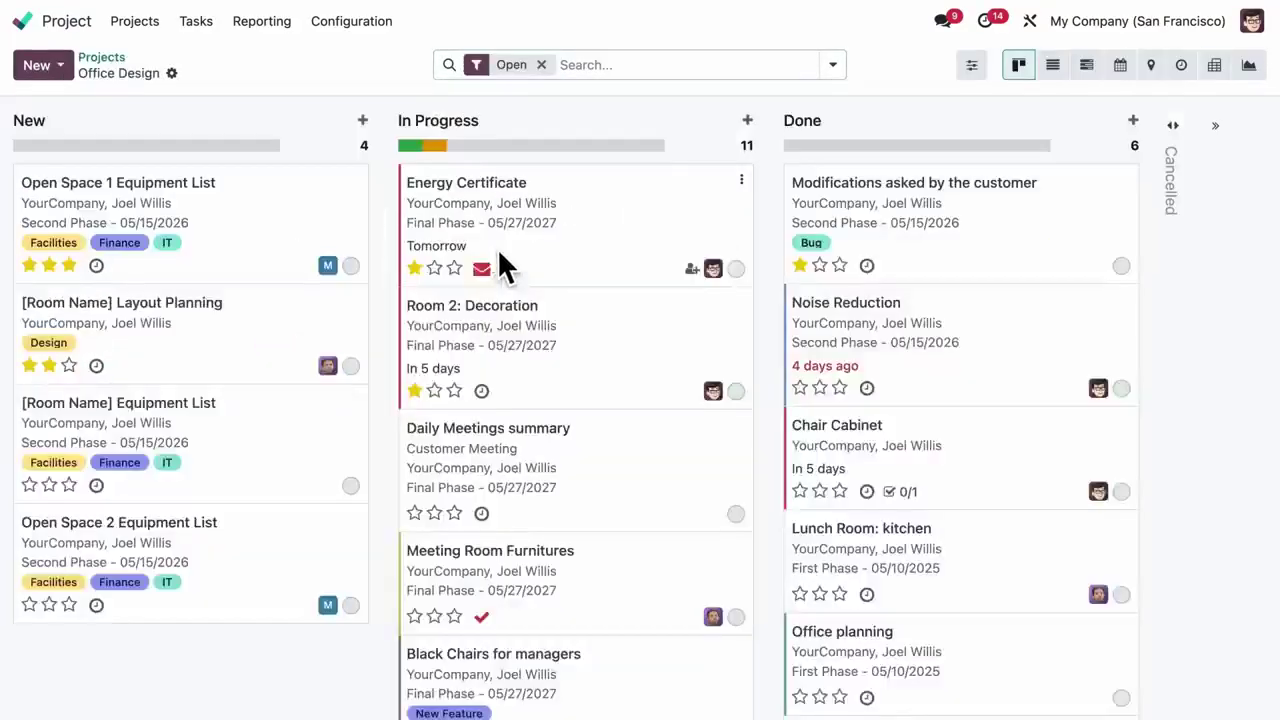
pyautogui.click(62, 65)
pyautogui.click(232, 170)
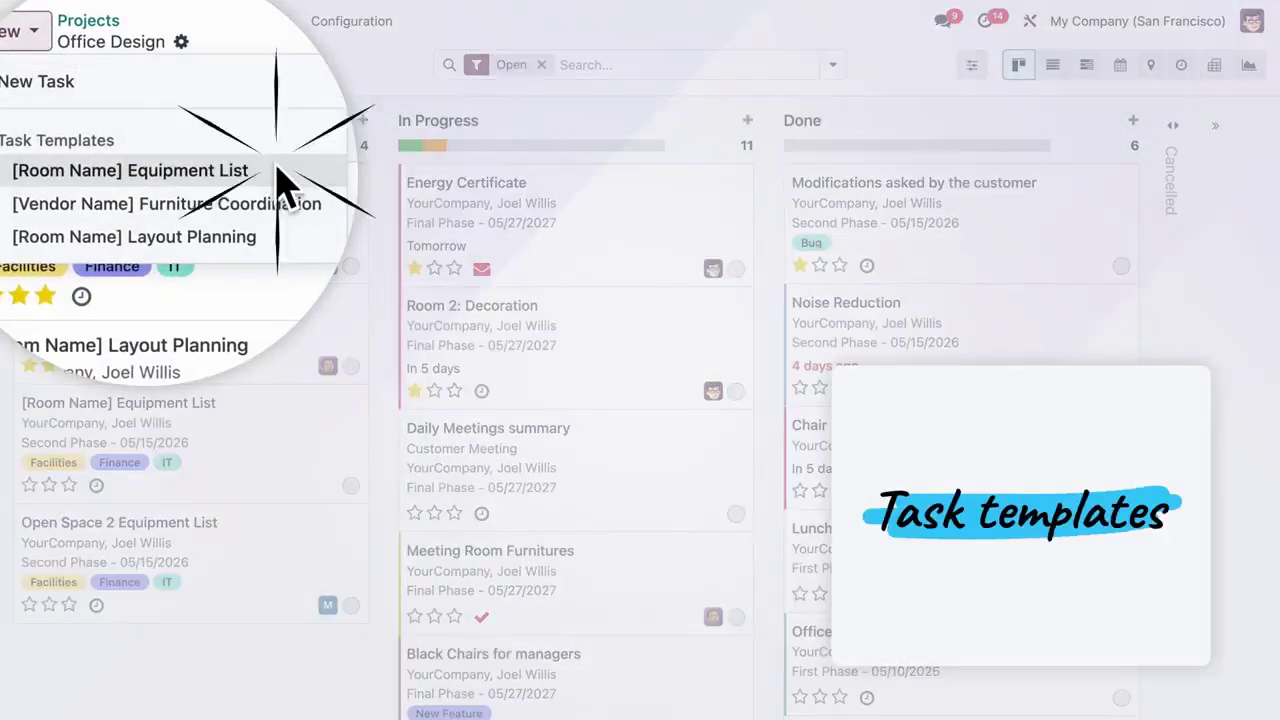
pyautogui.write('Open Space 2')
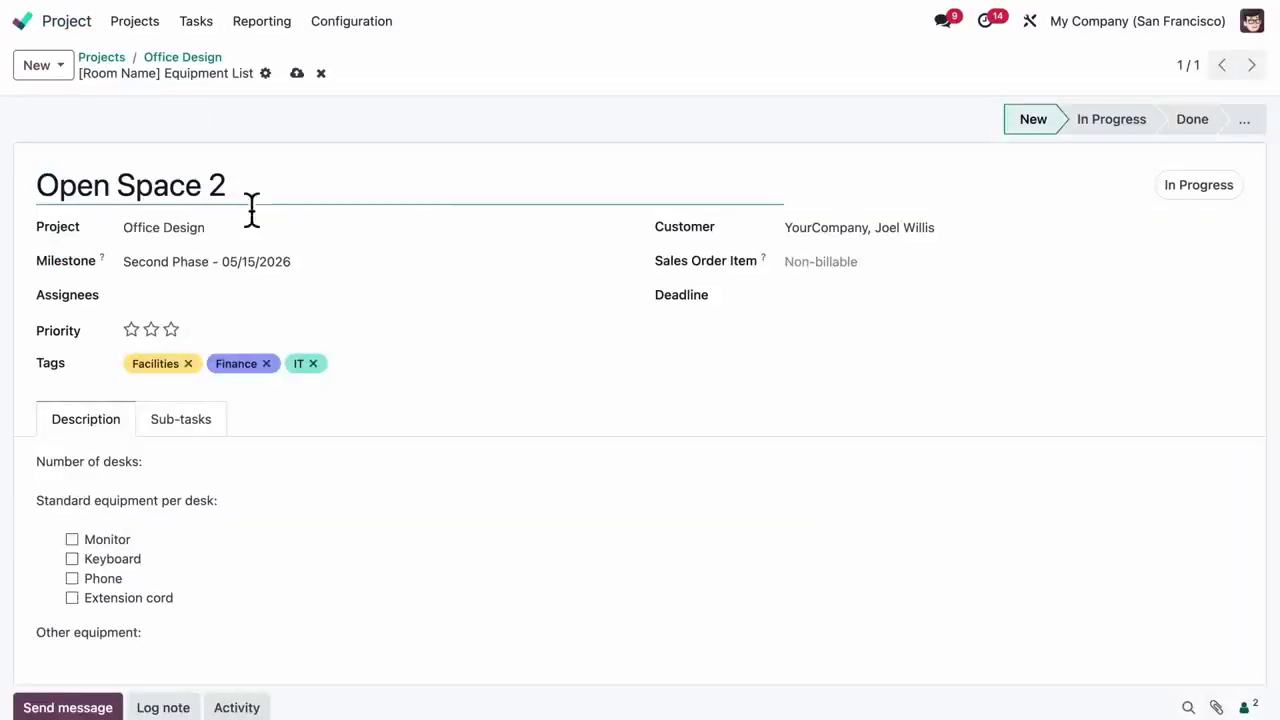
pyautogui.click(254, 298)
pyautogui.click(247, 347)
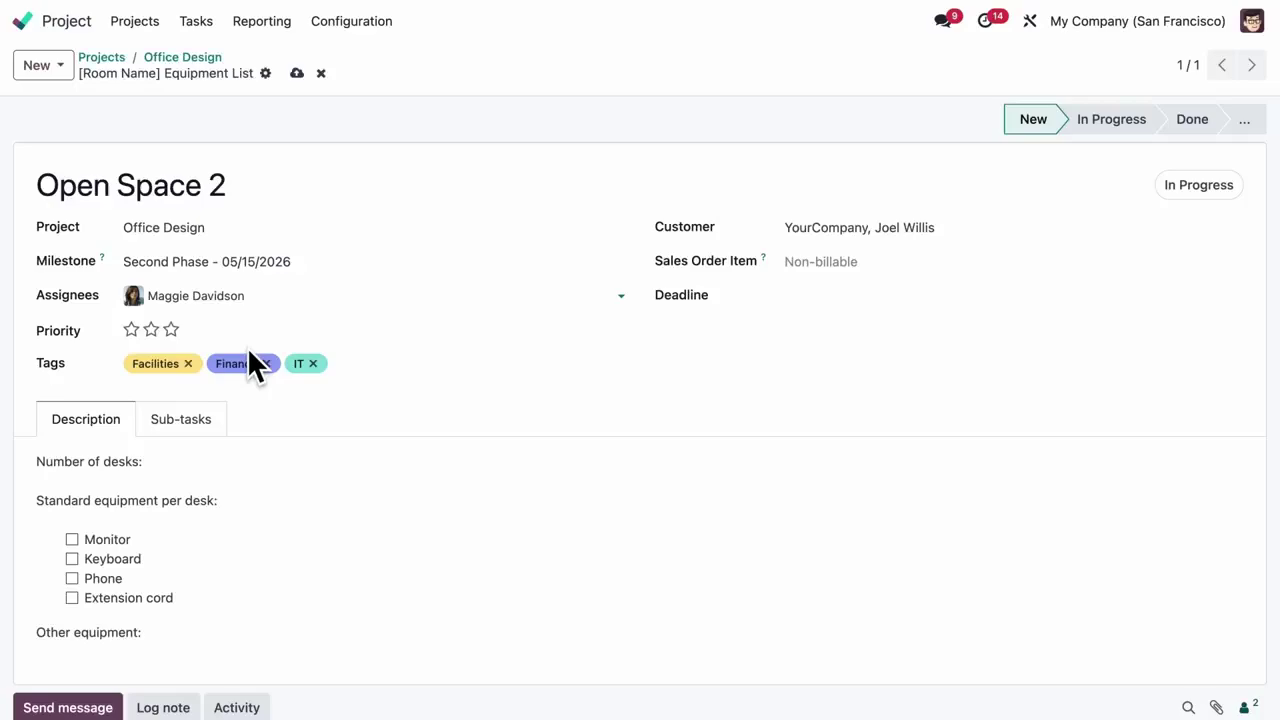
pyautogui.click(170, 329)
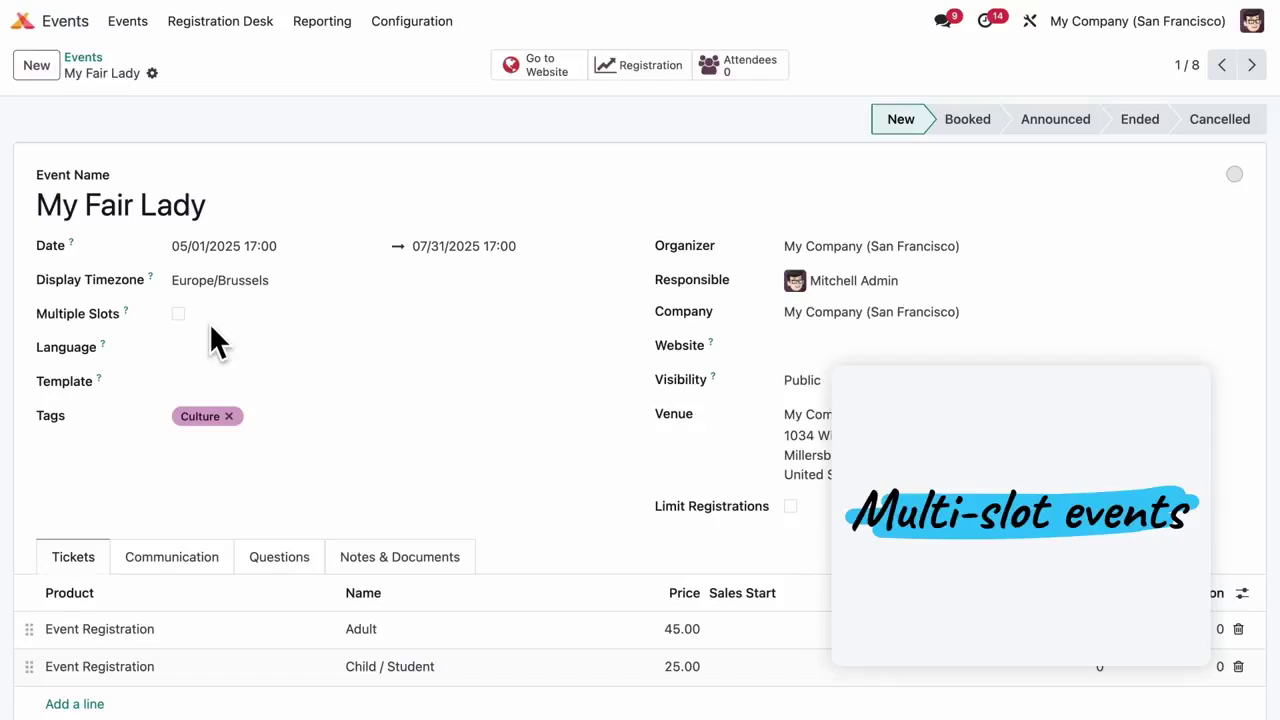
# Step: Enable multiple slots and add pink 18:00–20:00 slots every Monday and Wednesday in June 2025
pyautogui.click(179, 313)
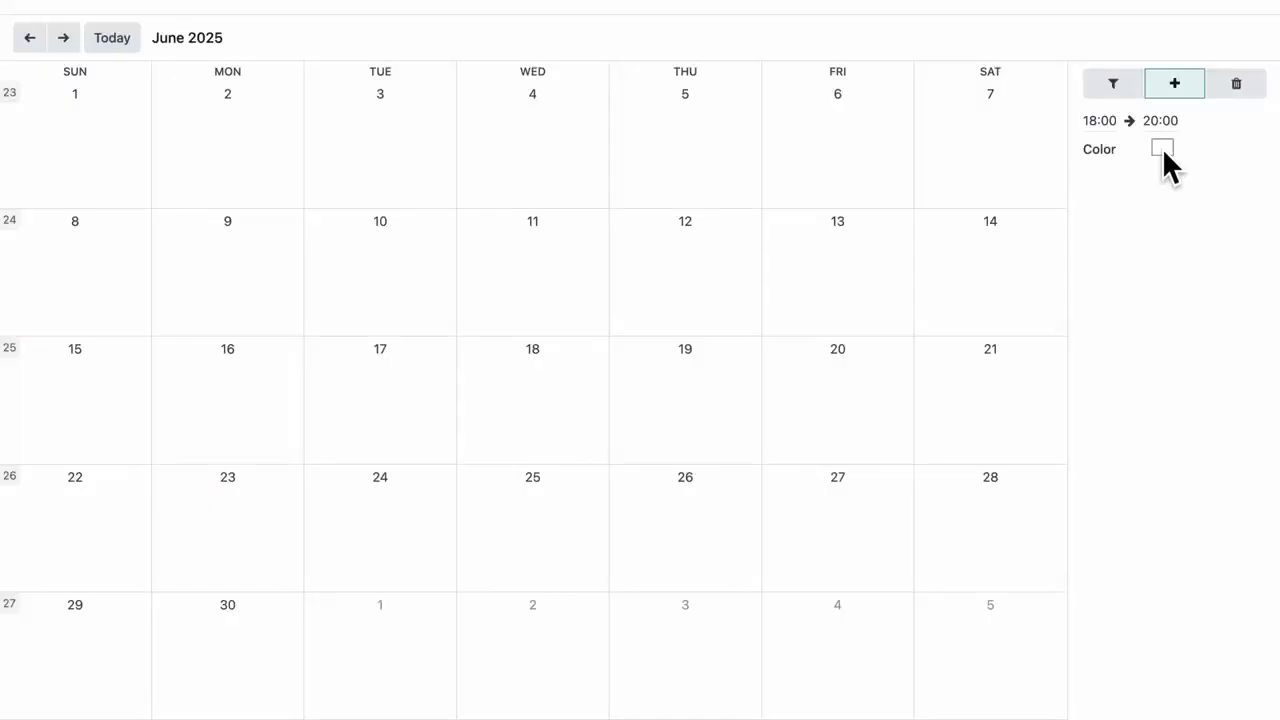
pyautogui.click(1162, 148)
pyautogui.click(1187, 148)
pyautogui.moveTo(271, 186); pyautogui.dragTo(283, 622)
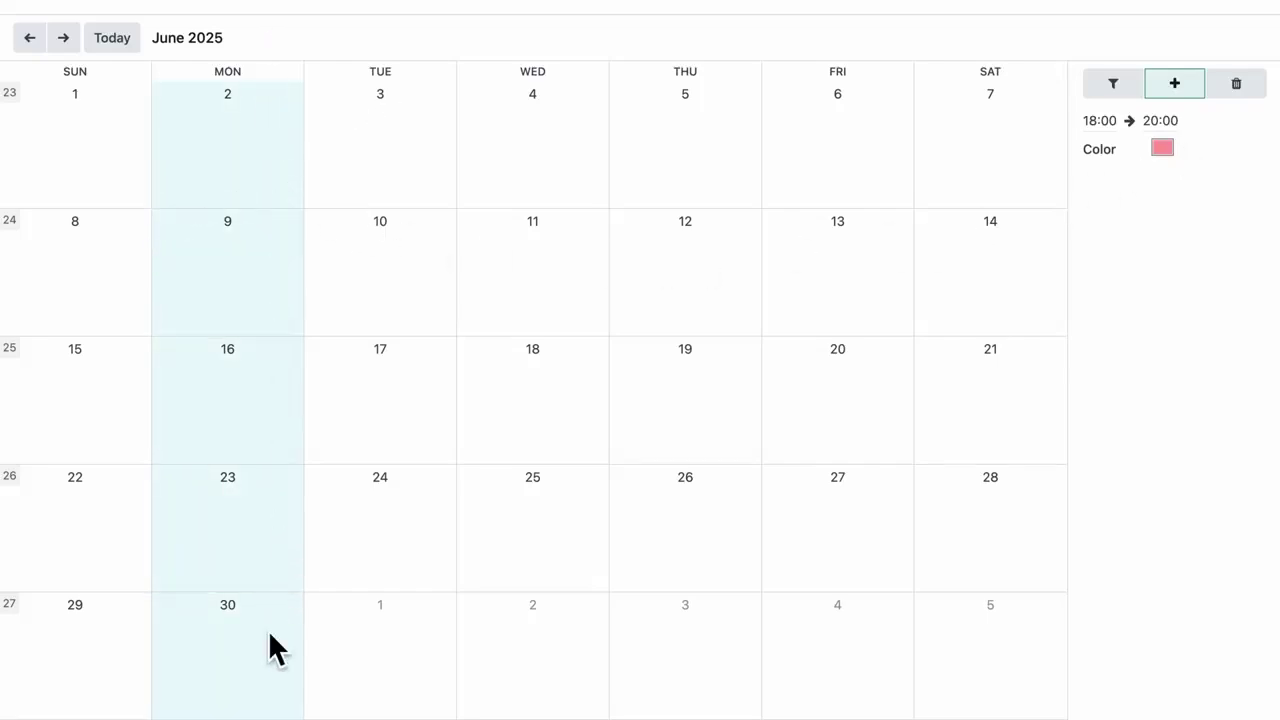
pyautogui.moveTo(560, 186); pyautogui.dragTo(560, 648)
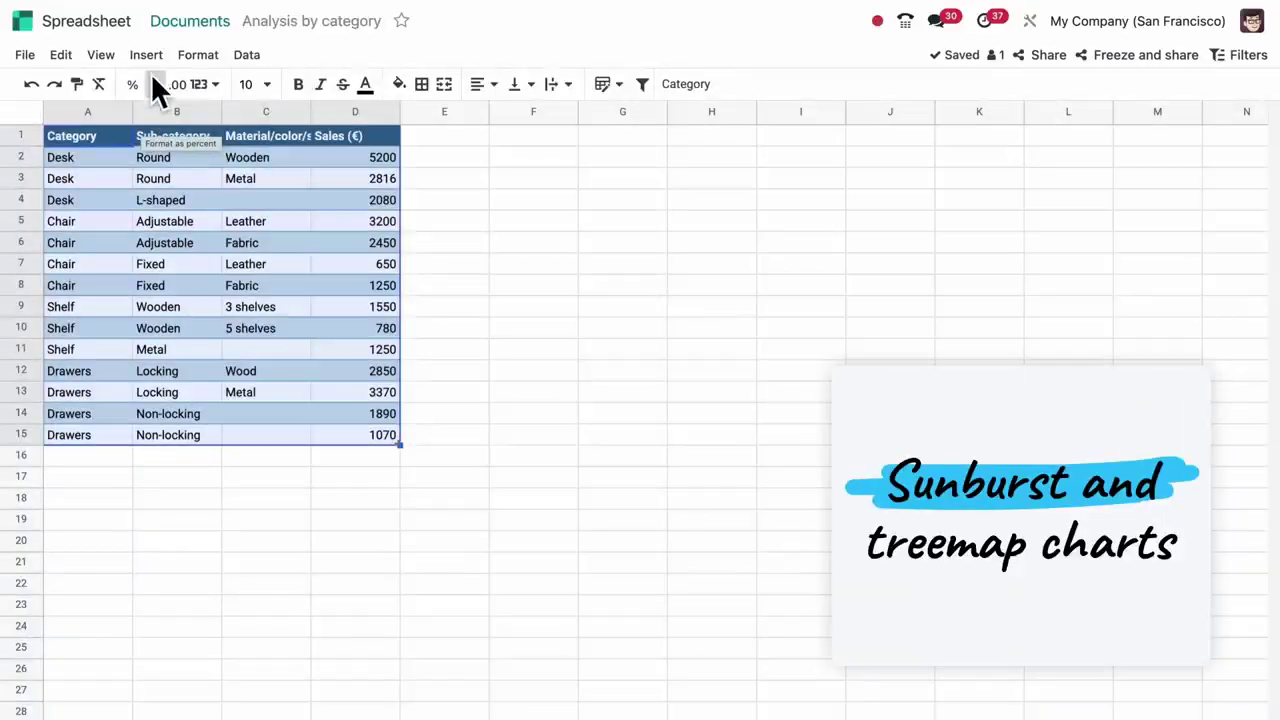
# Step: Insert a chart of the sales-by-category data and switch its type from sunburst to Tree Map
pyautogui.click(162, 55)
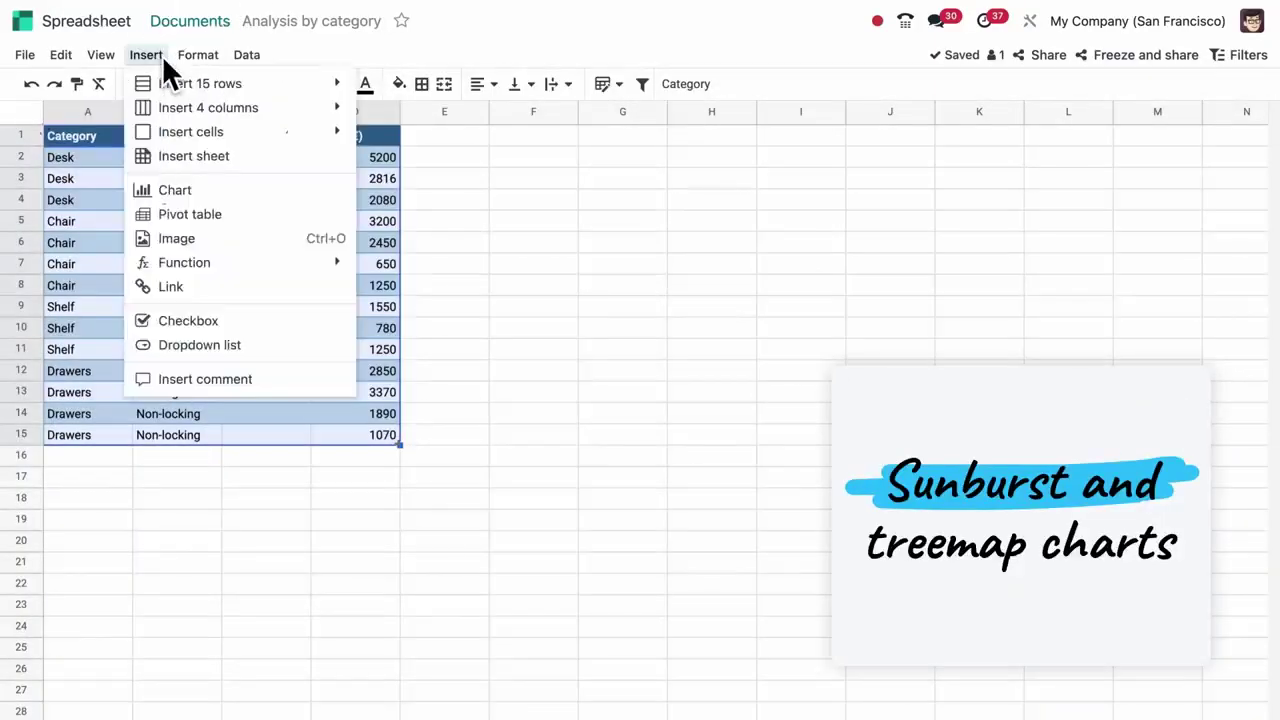
pyautogui.click(219, 190)
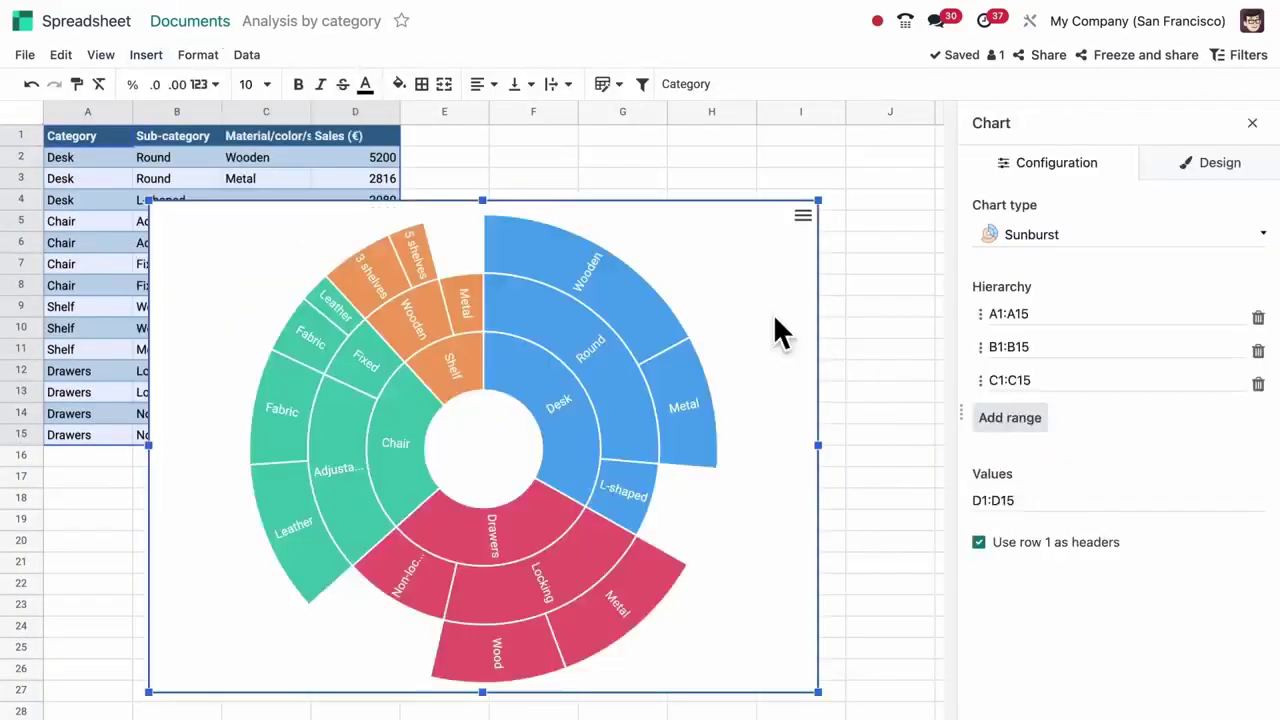
pyautogui.click(1039, 231)
pyautogui.scroll(-1, 1134, 448)
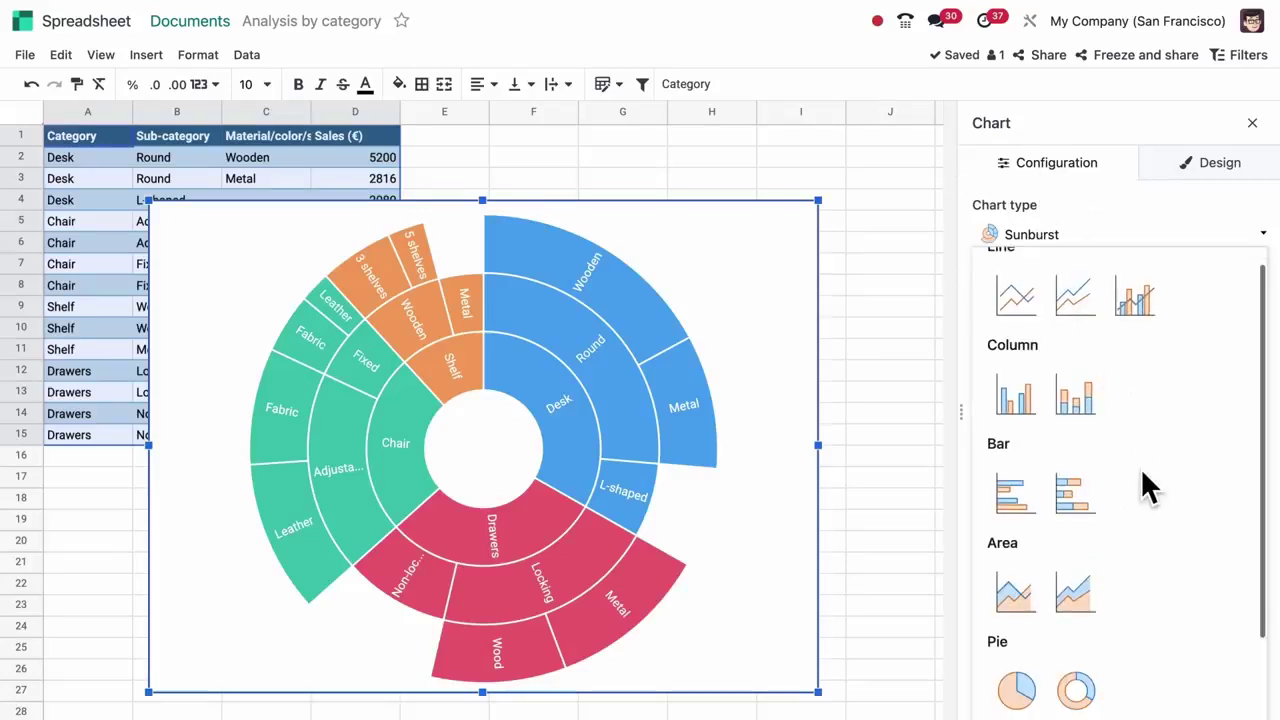
pyautogui.scroll(-3, 1140, 480)
pyautogui.scroll(-1, 1140, 467)
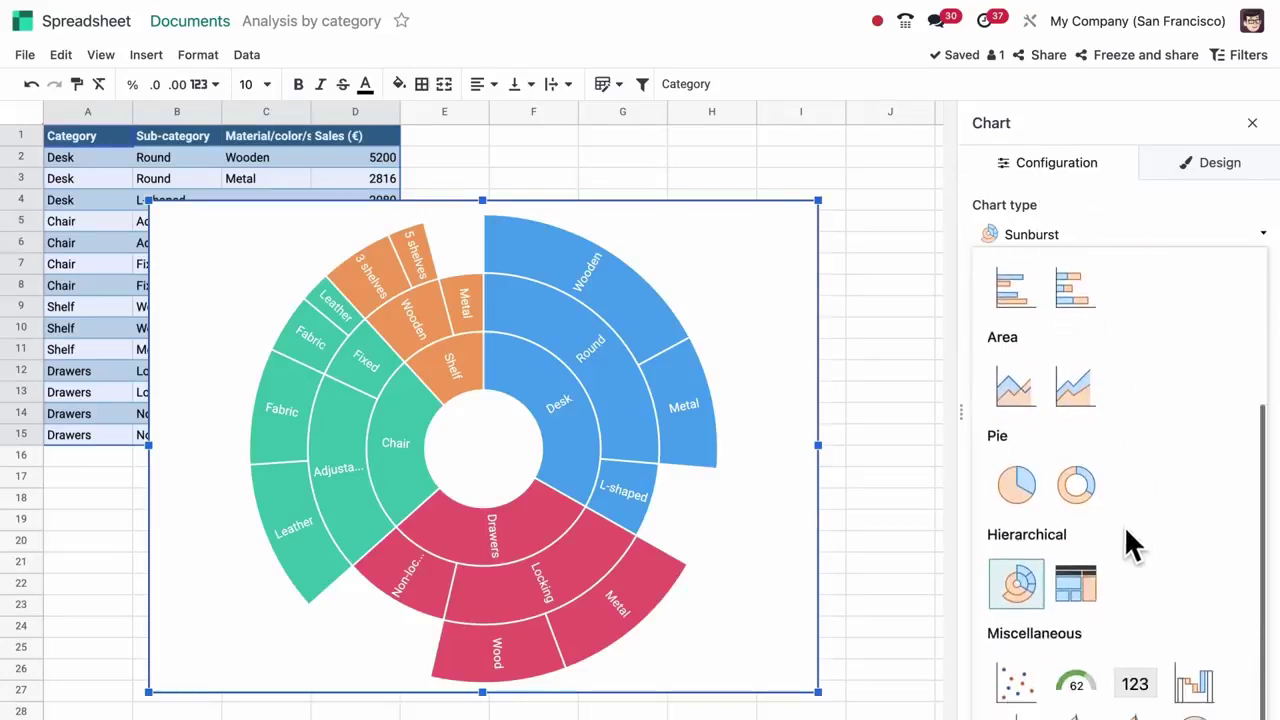
pyautogui.click(1068, 596)
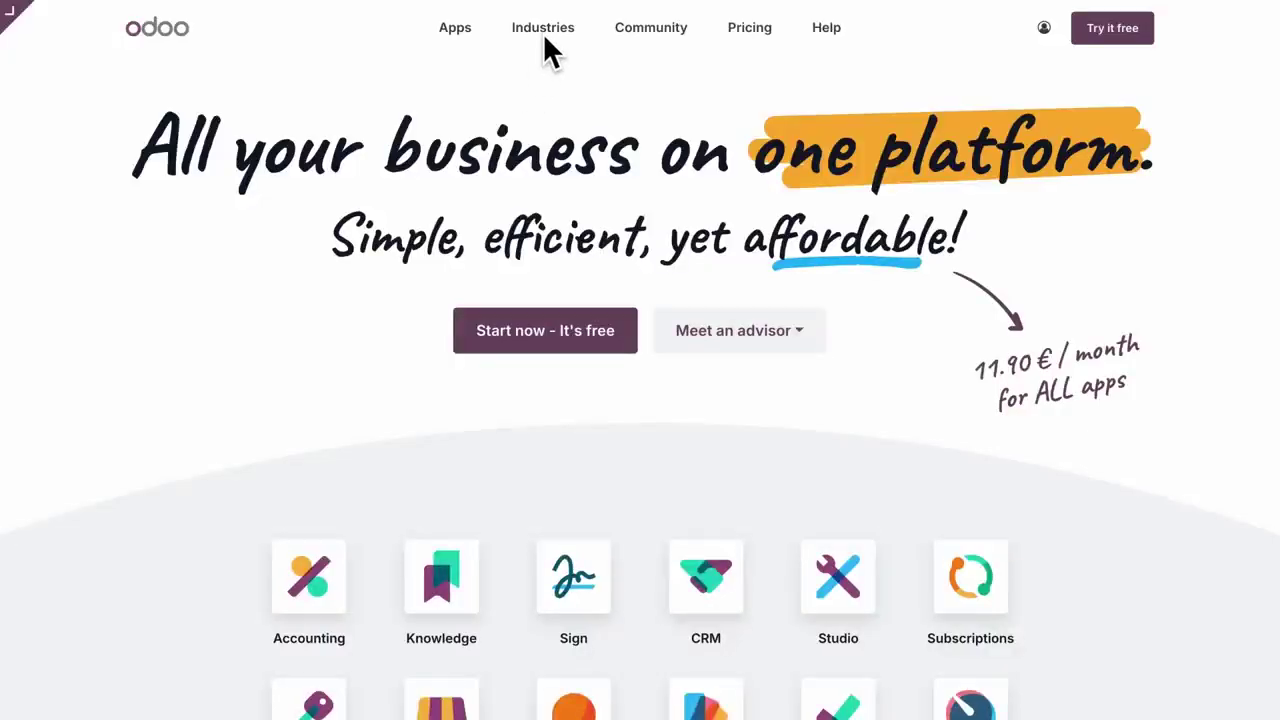
# Step: Go to Browse all Industries from the Industries menu and scroll through the full industry list
pyautogui.click(543, 33)
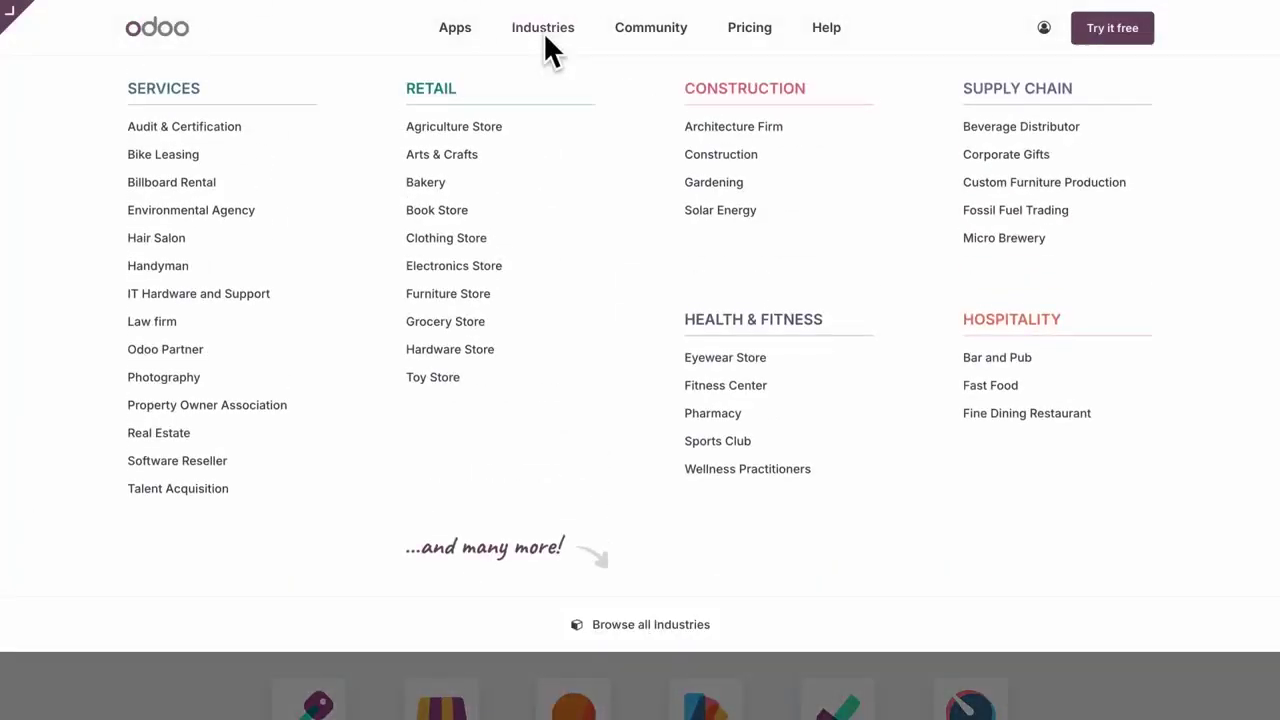
pyautogui.click(652, 625)
pyautogui.scroll(-3, 640, 400)
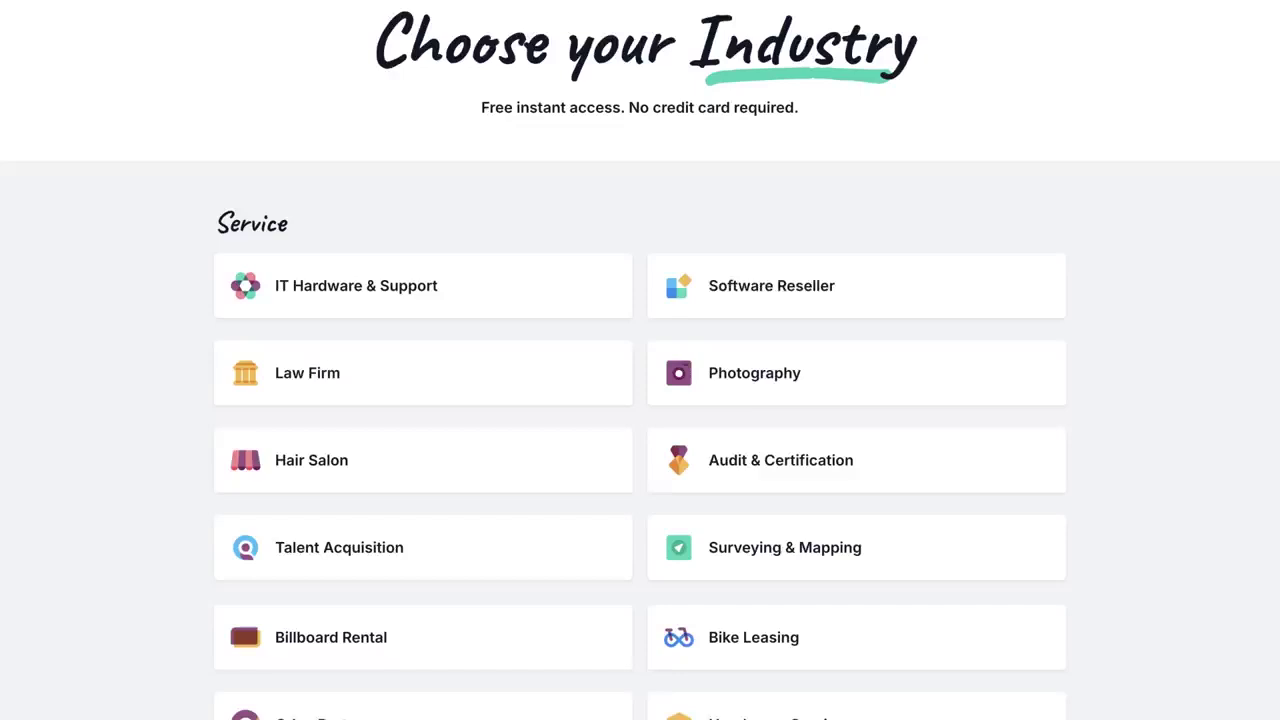
pyautogui.scroll(-2, 640, 400)
pyautogui.scroll(-2, 640, 400)
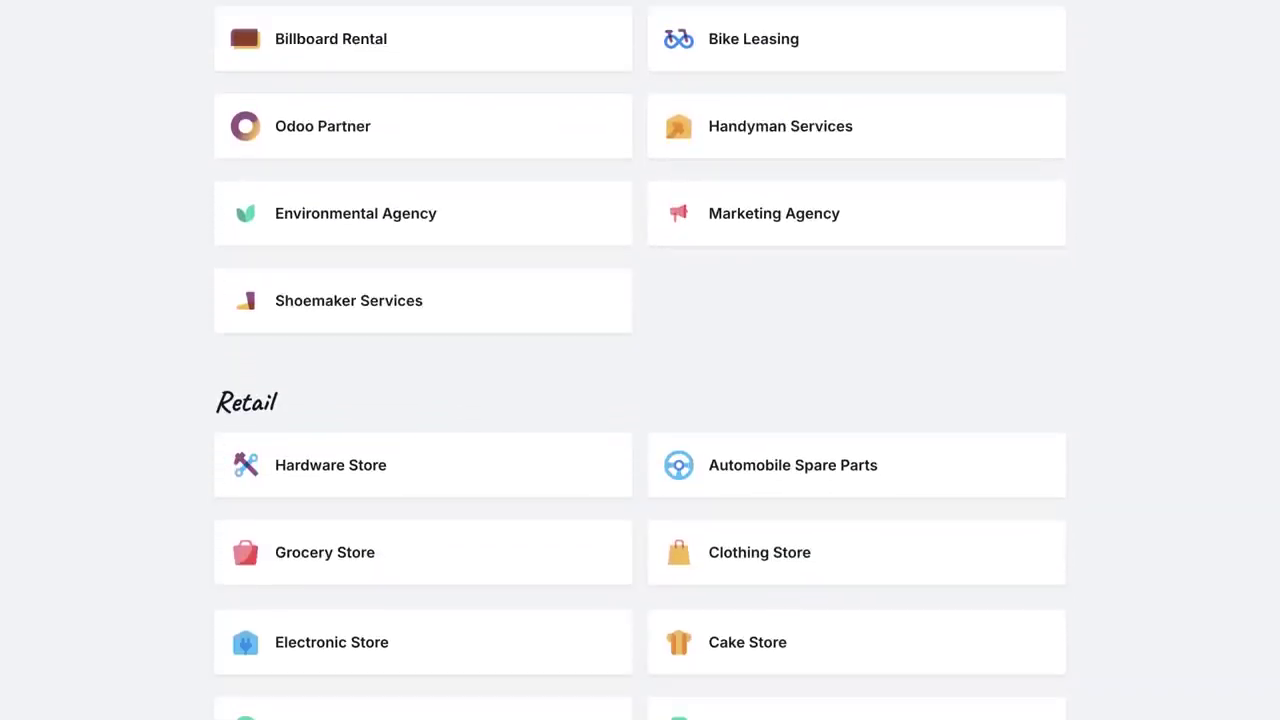
pyautogui.scroll(-2, 640, 400)
pyautogui.scroll(-2, 640, 400)
pyautogui.scroll(-2, 640, 400)
pyautogui.scroll(-2, 640, 400)
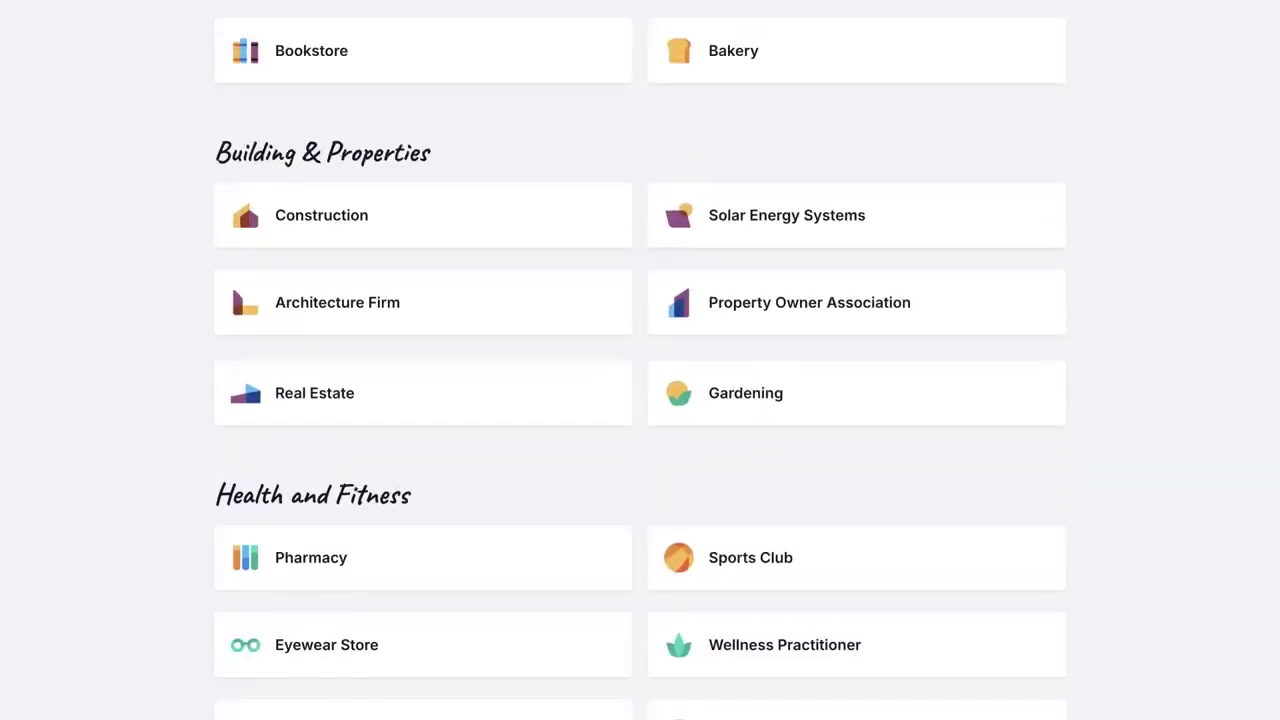
pyautogui.scroll(-2, 640, 400)
pyautogui.scroll(-2, 640, 400)
pyautogui.scroll(-2, 640, 400)
pyautogui.scroll(-2, 640, 400)
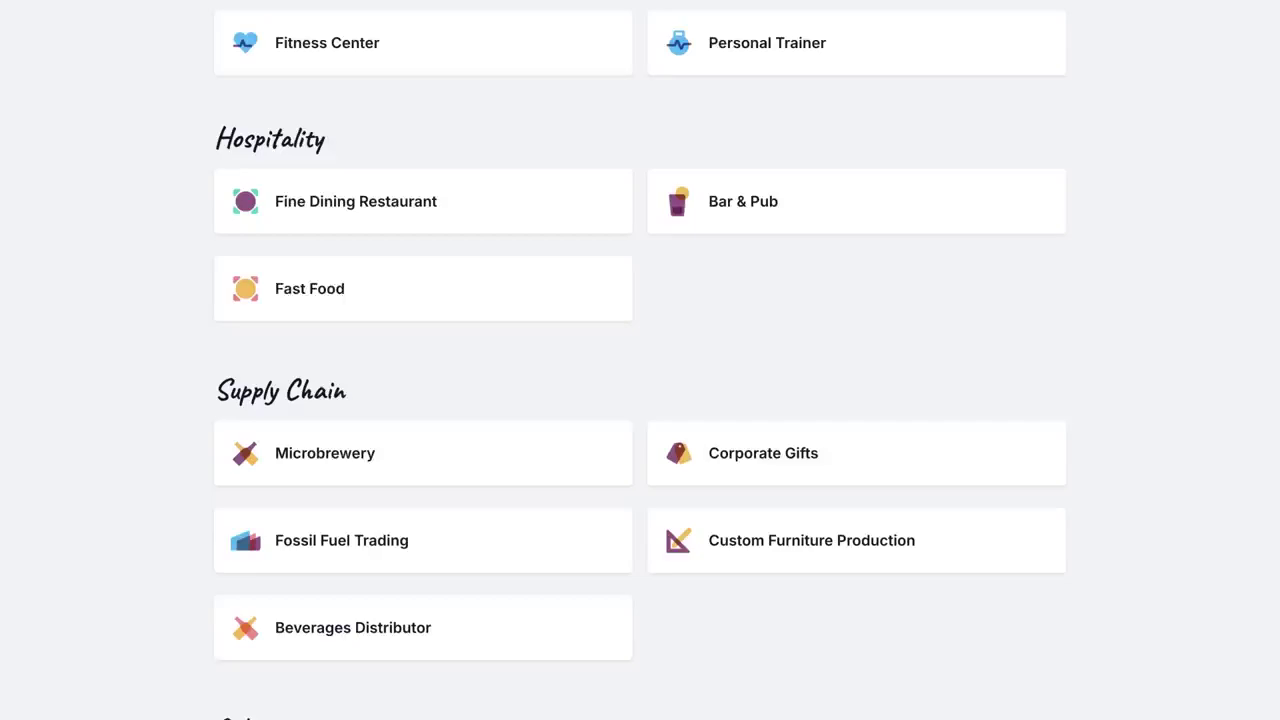